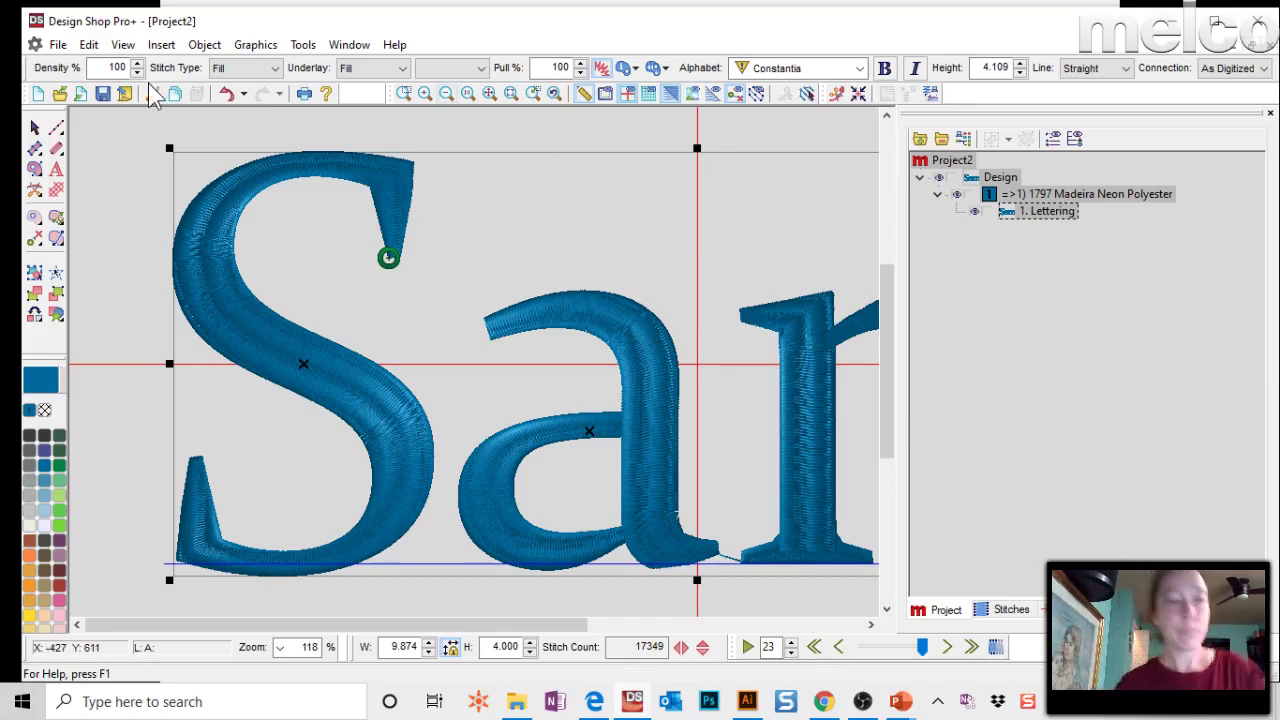
Create a new empty project, and switch back to Project2 to close it.
click(39, 95)
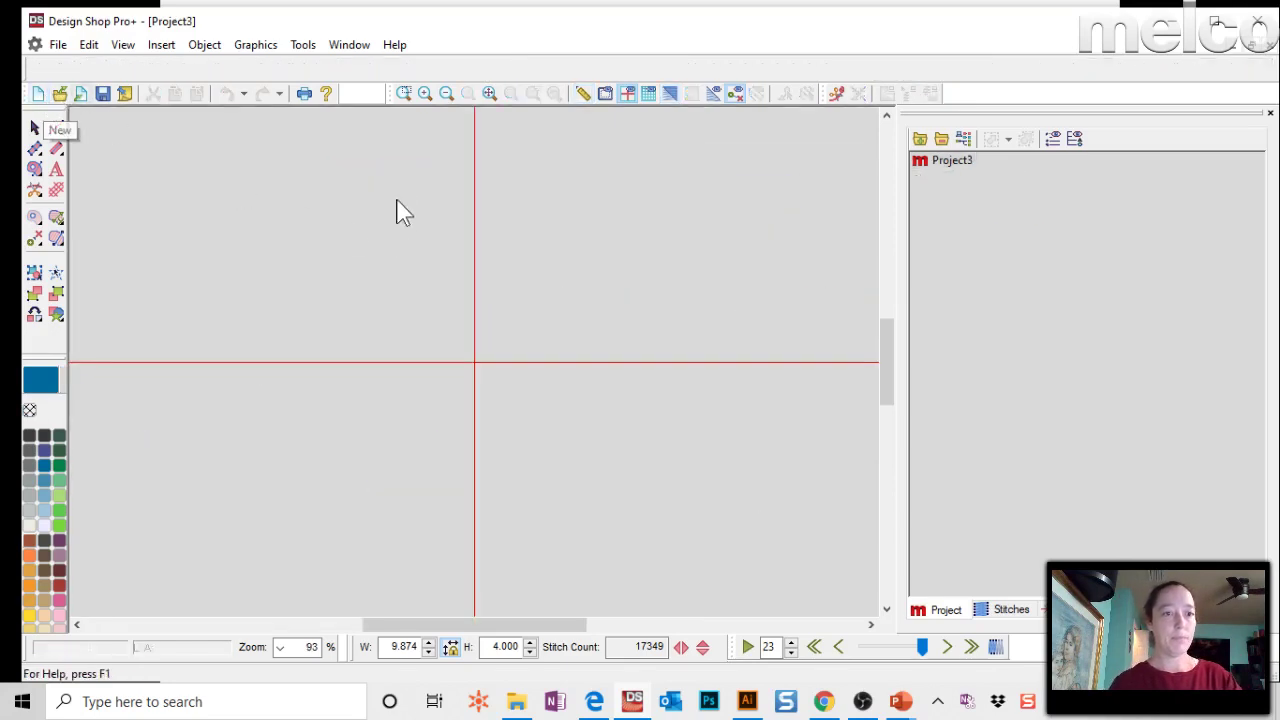
click(349, 44)
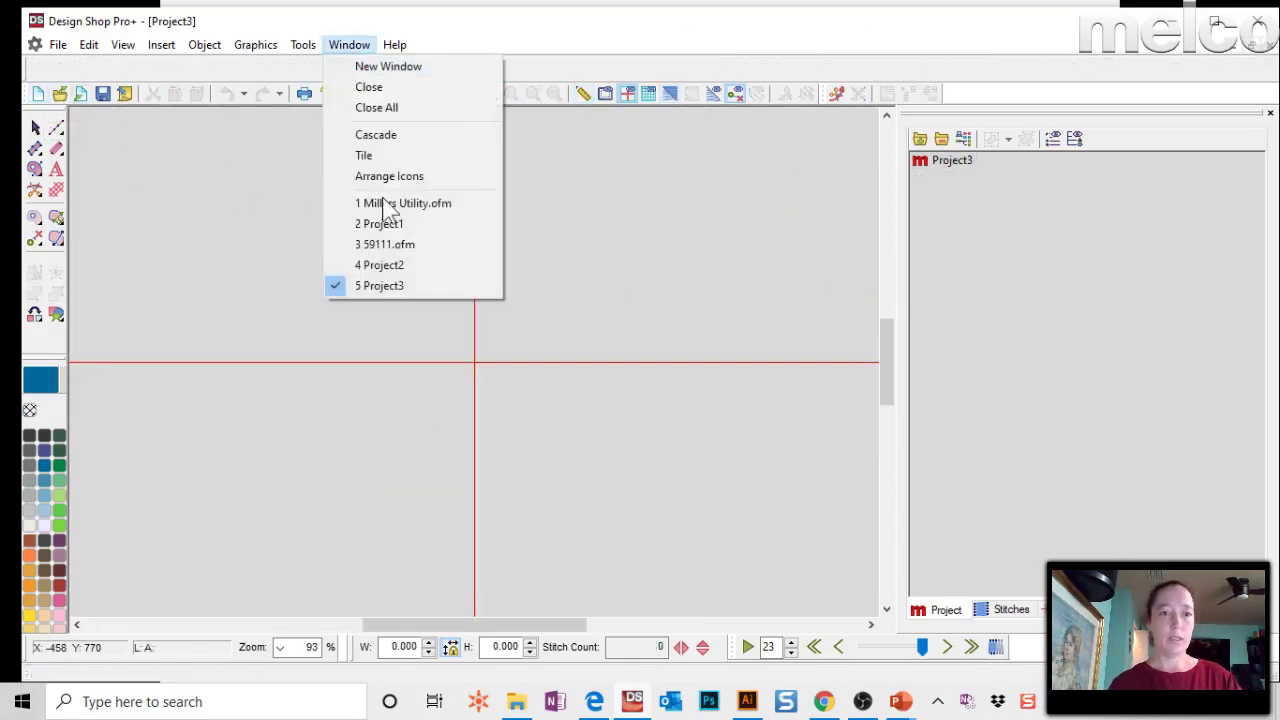
click(386, 264)
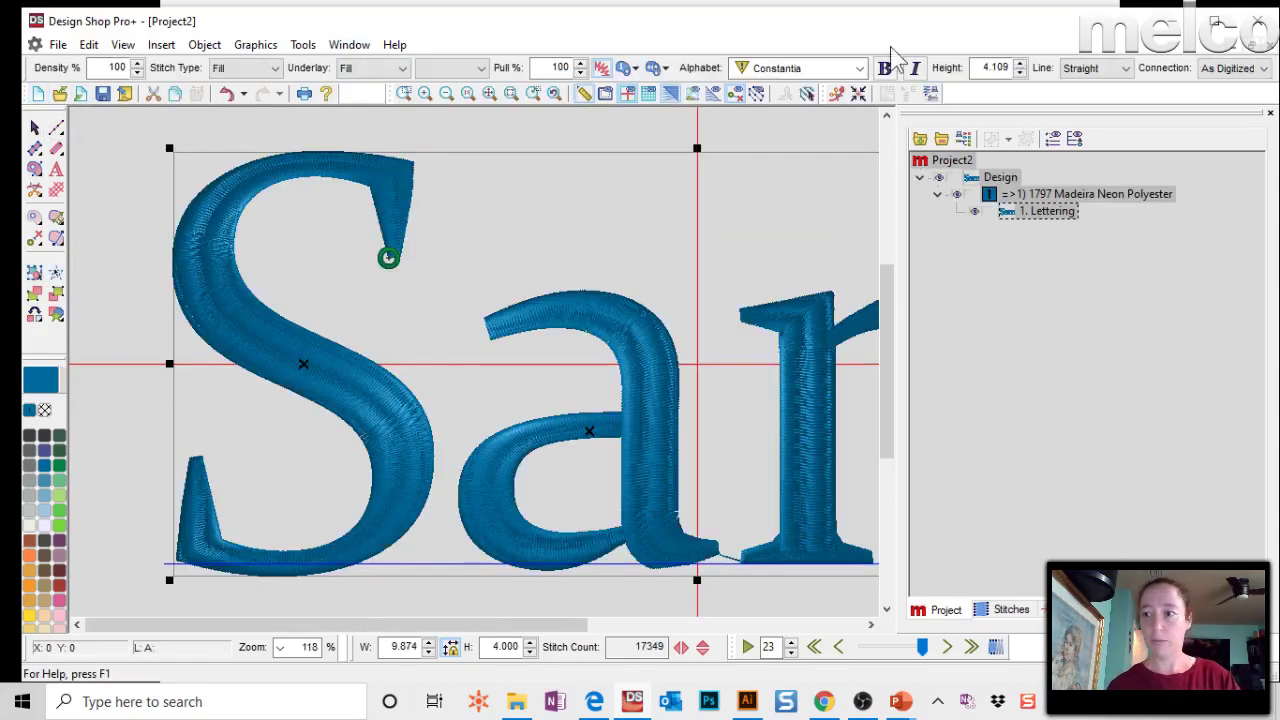
click(1259, 45)
click(717, 396)
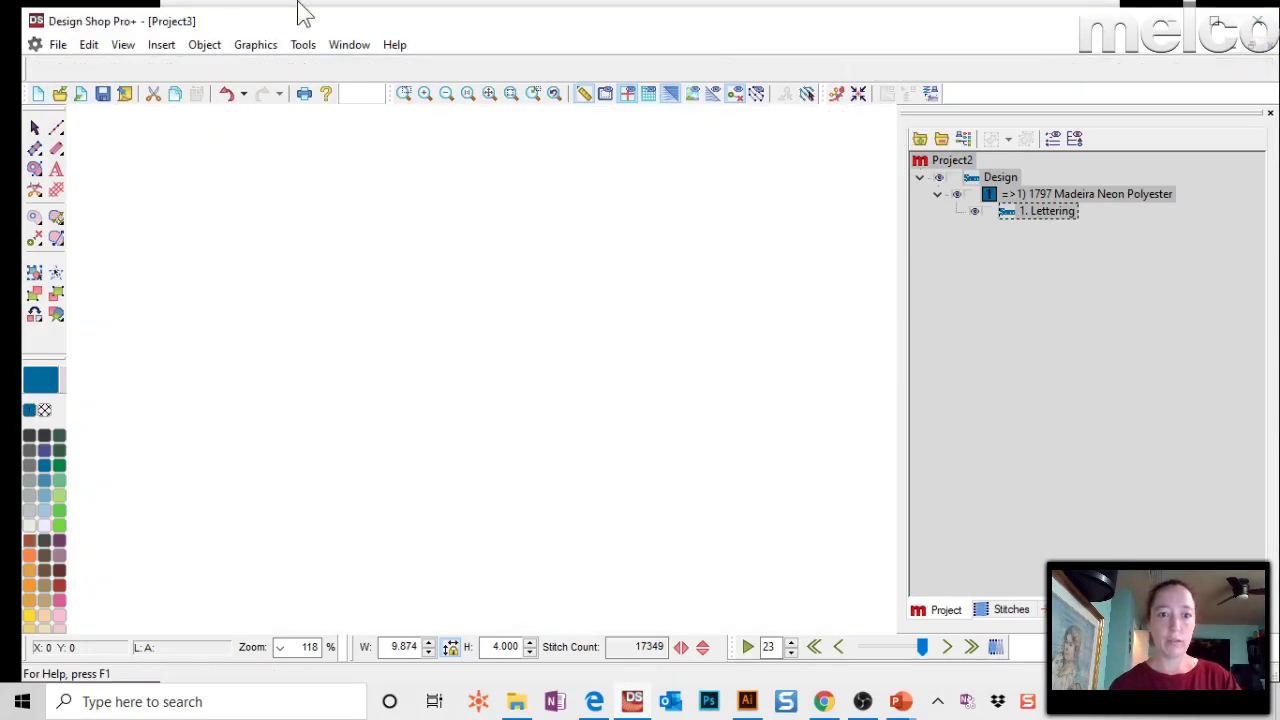
Add the lettering "Name 1" in the Block 2 alphabet at 1.000 in height on a straight line.
click(56, 170)
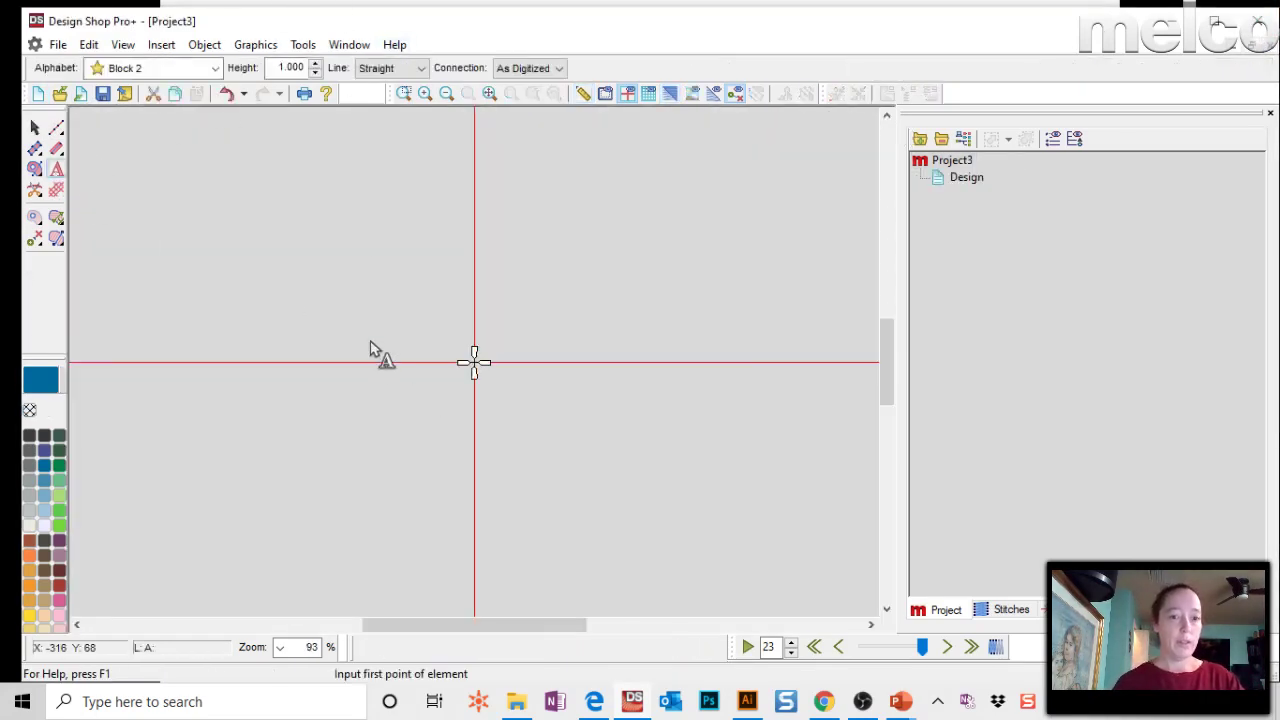
text(N)
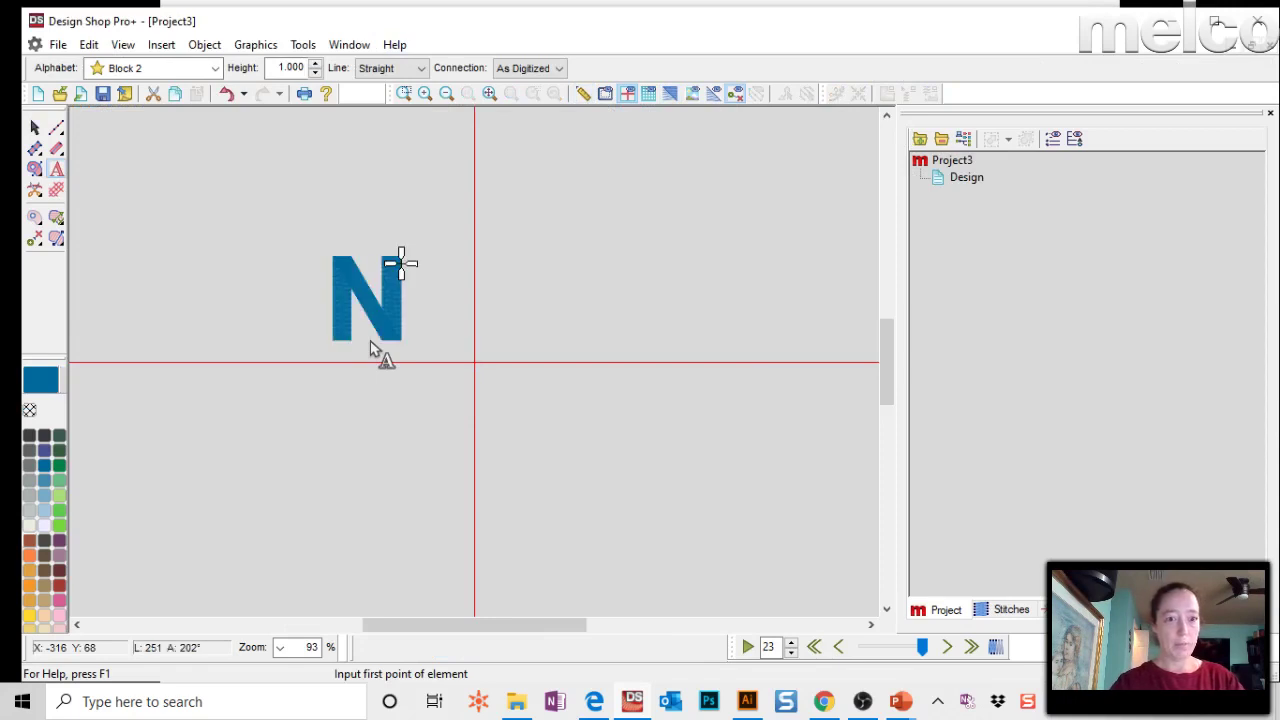
text(ame 1)
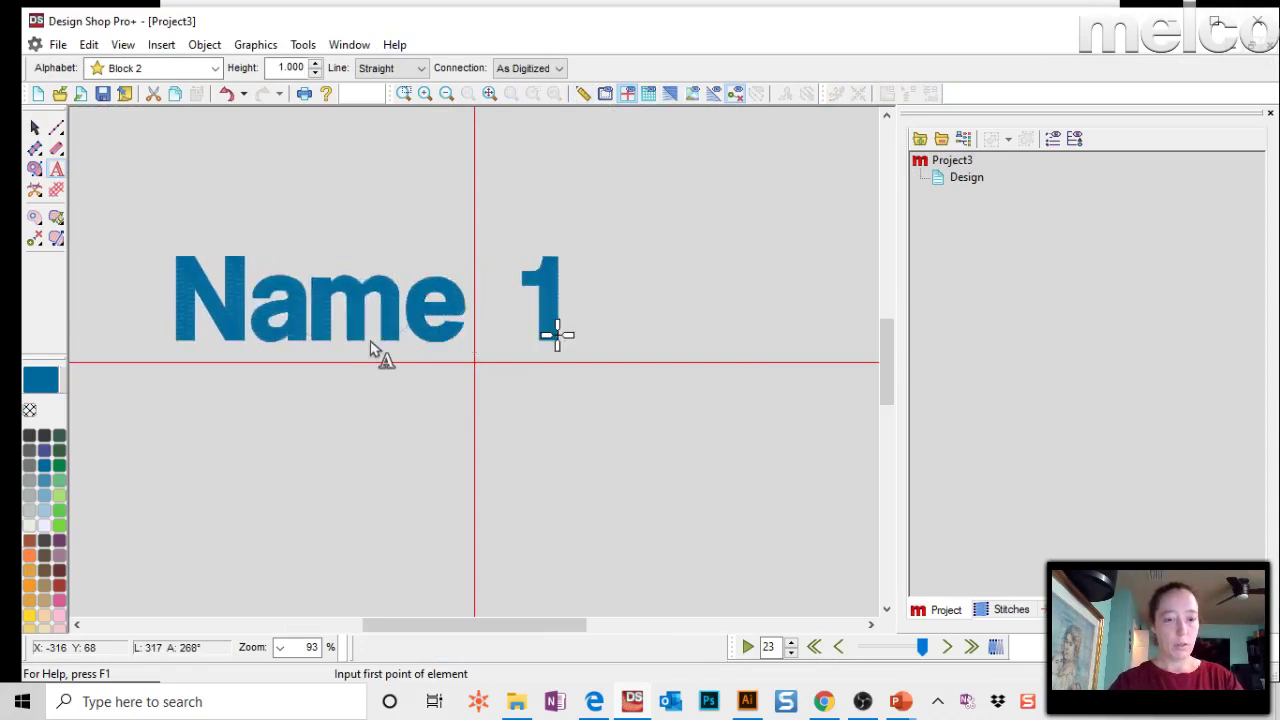
key(Return)
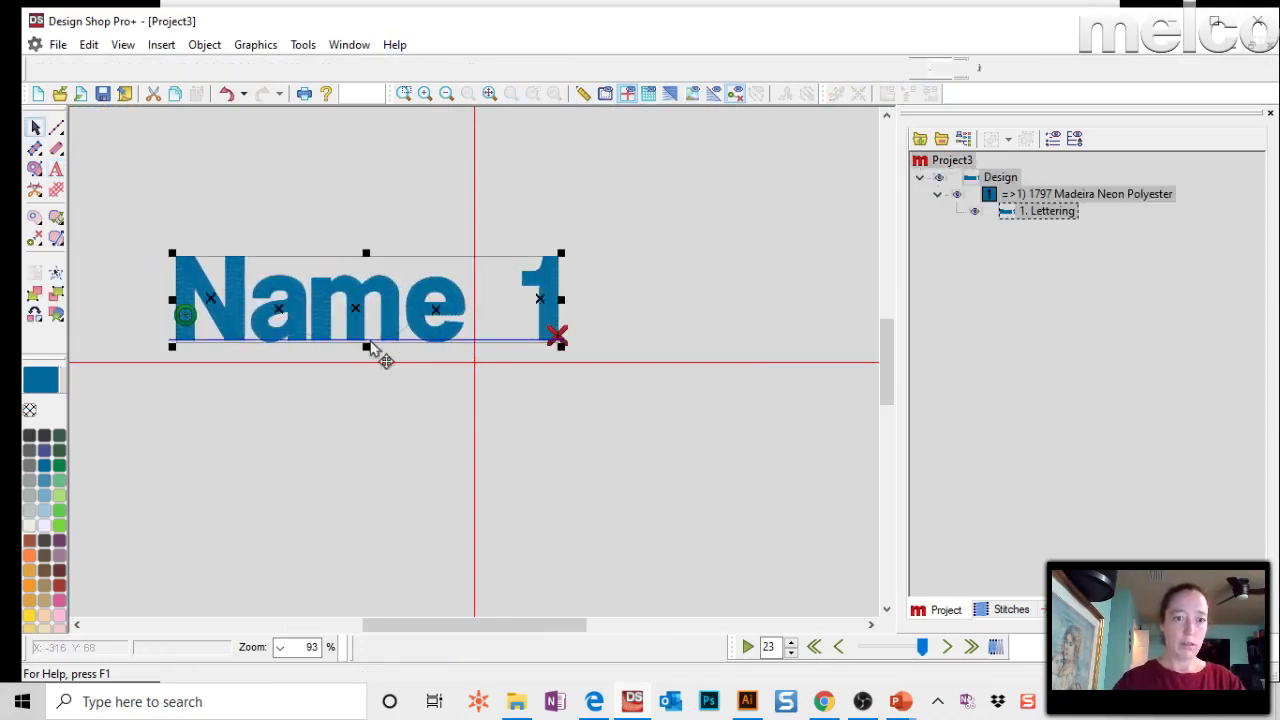
Duplicate the "Name 1" lettering and place one copy directly to the right of the other.
key(ctrl+c)
key(ctrl+v)
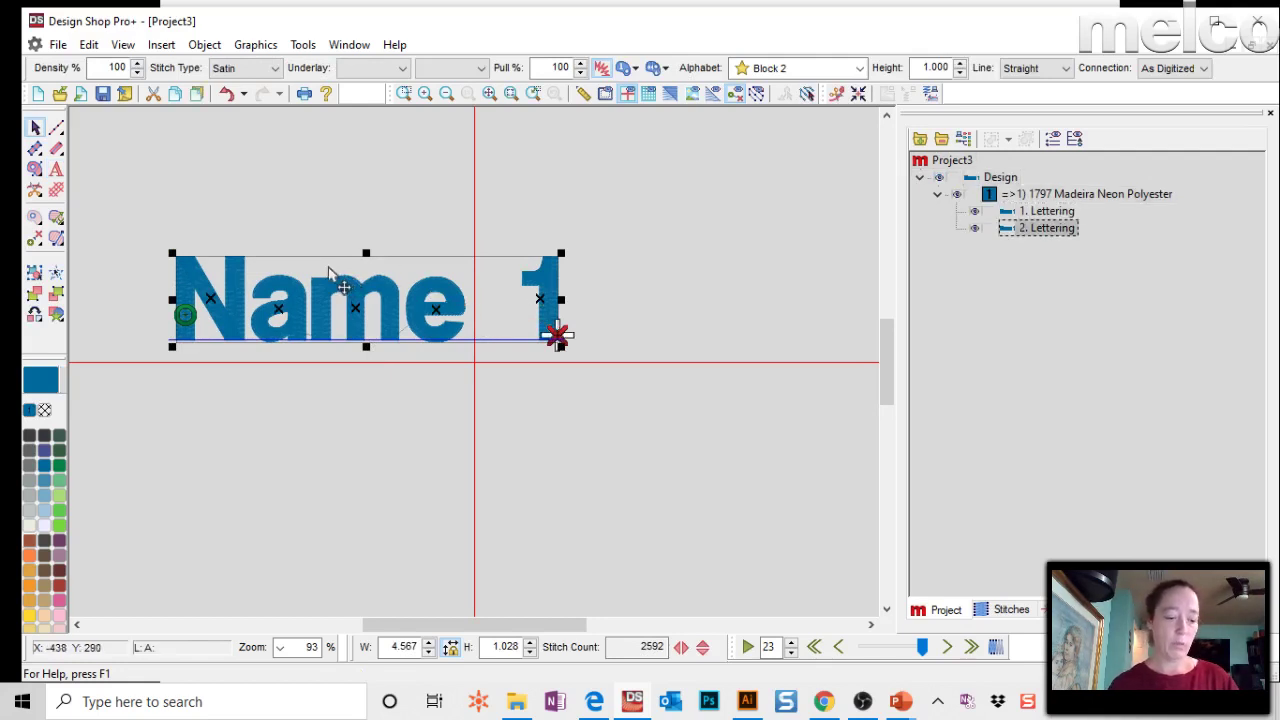
click(576, 279)
drag(437, 303, 698, 282)
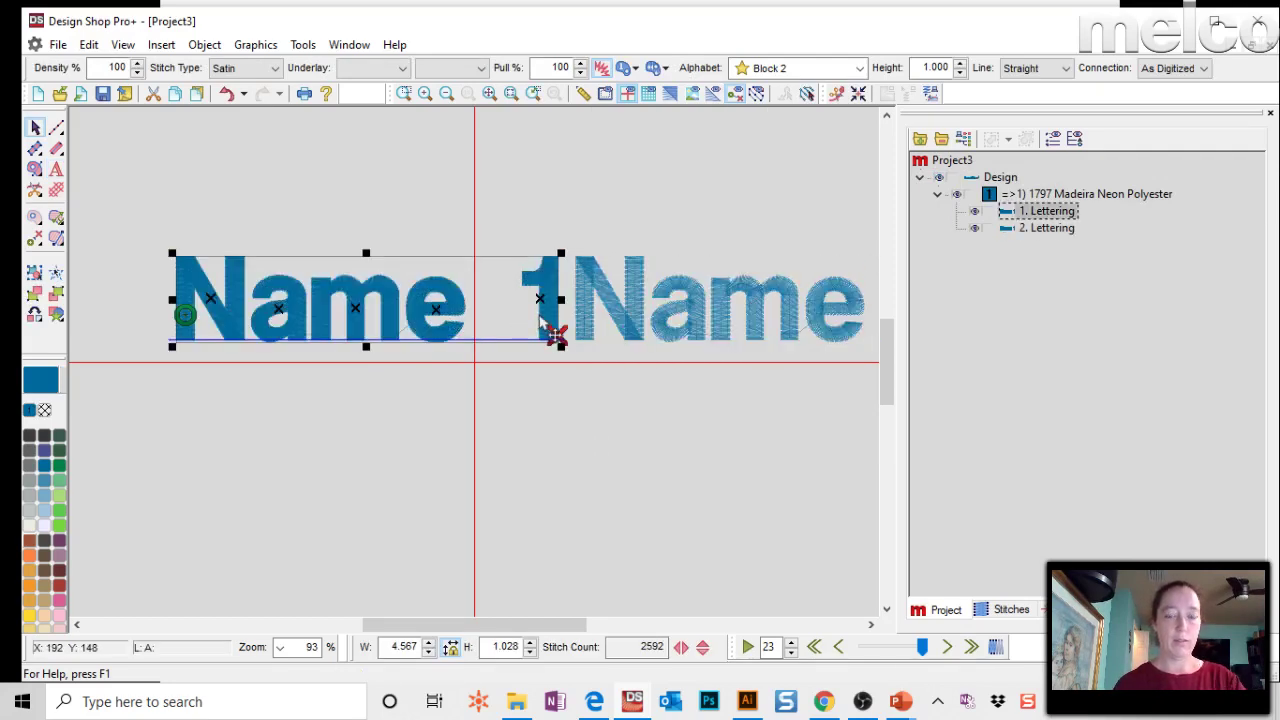
Change the second lettering's text to "Name 2" and set its line type to Arc.
click(1016, 232)
double_click(1015, 231)
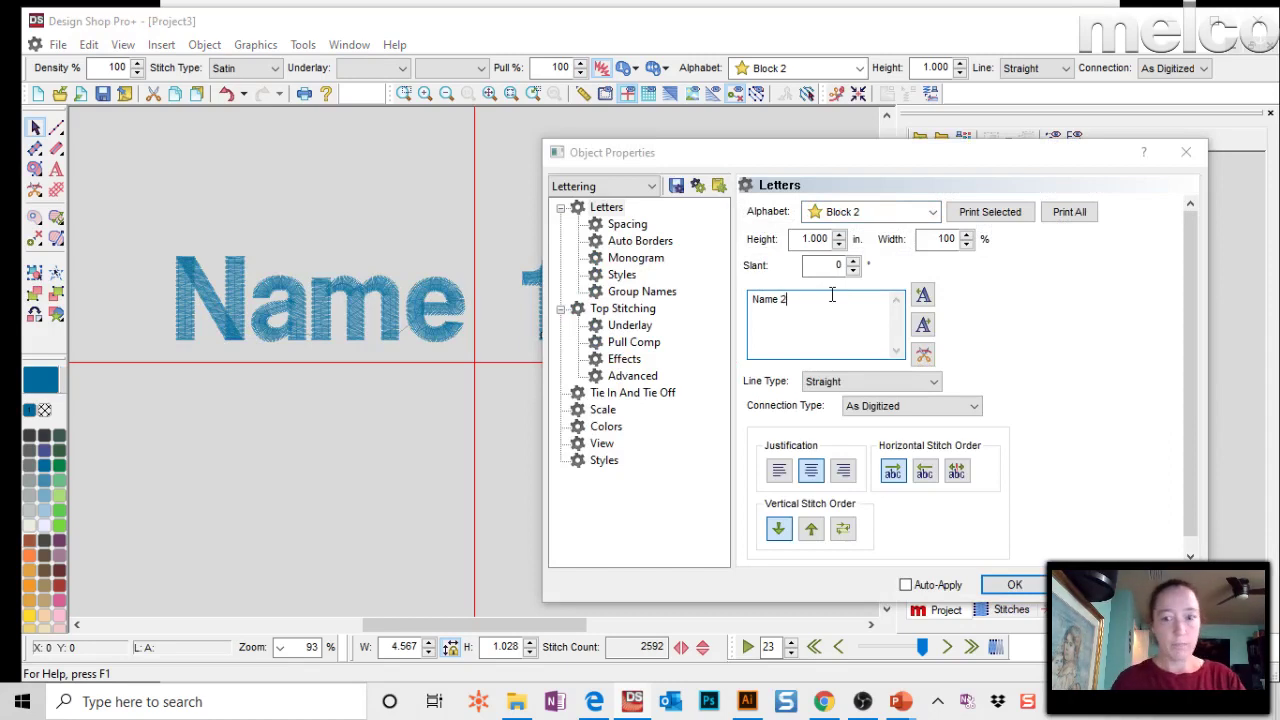
click(850, 382)
click(843, 424)
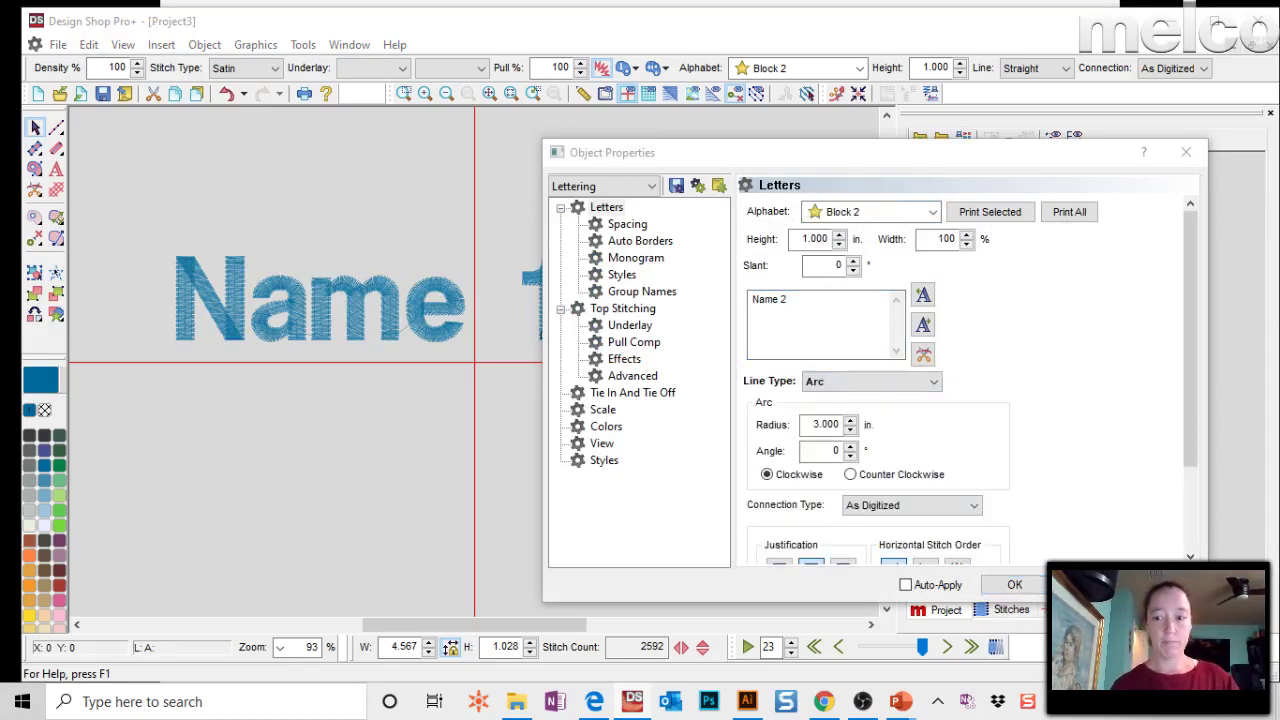
Set the "Name 1" lettering's line type to Arc with a 3.000 in radius, and uncover the second lettering.
click(398, 300)
click(860, 382)
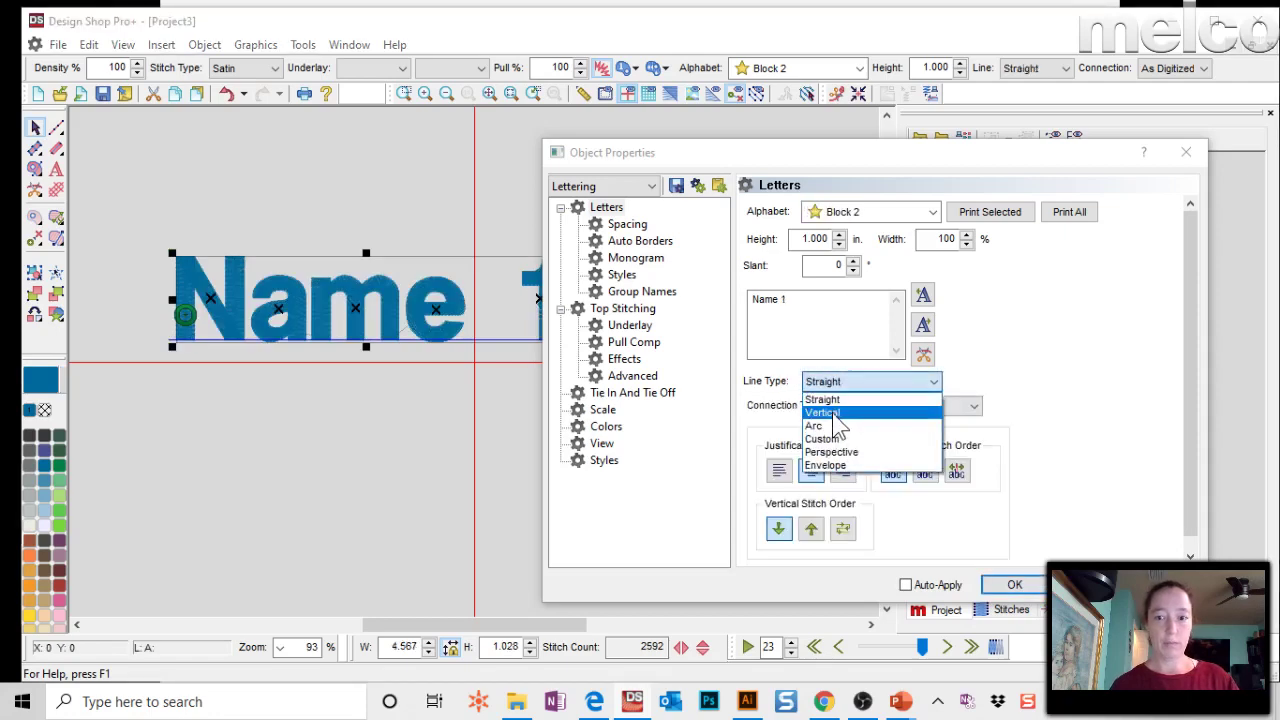
click(836, 425)
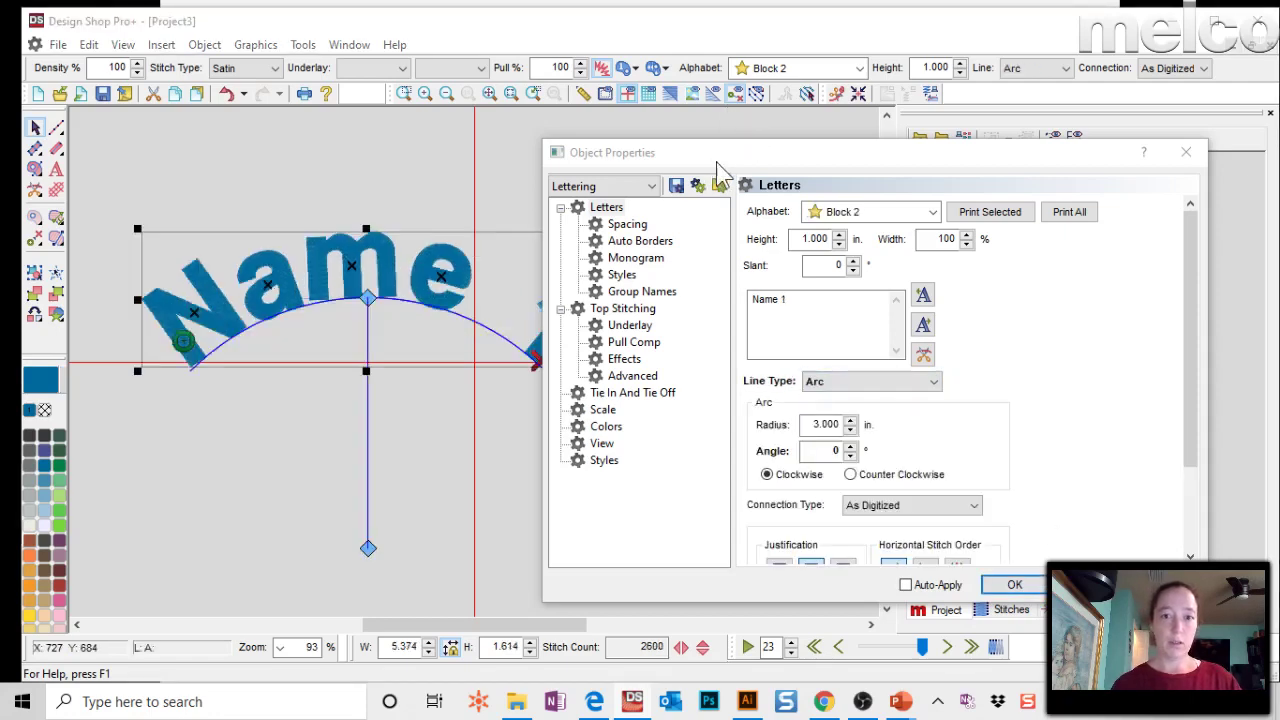
drag(716, 168, 1003, 178)
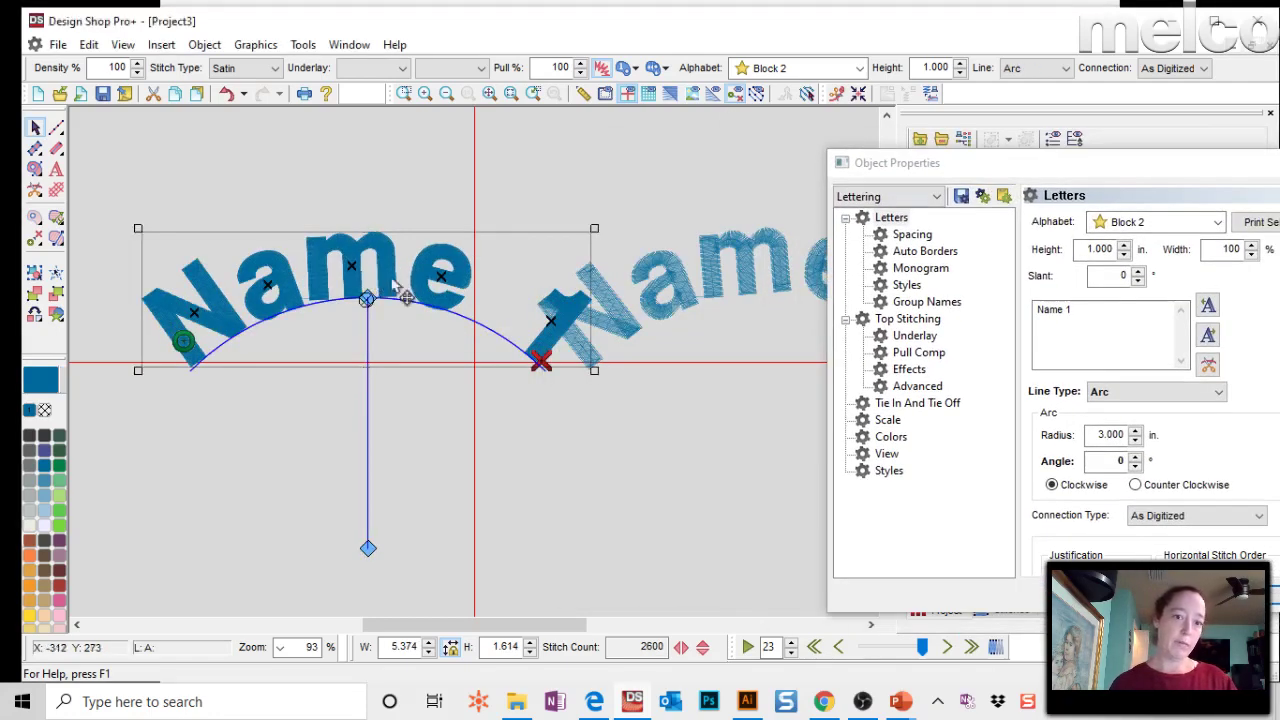
Flip the "Name 2" lettering vertically and move it slightly down and to the right.
click(724, 282)
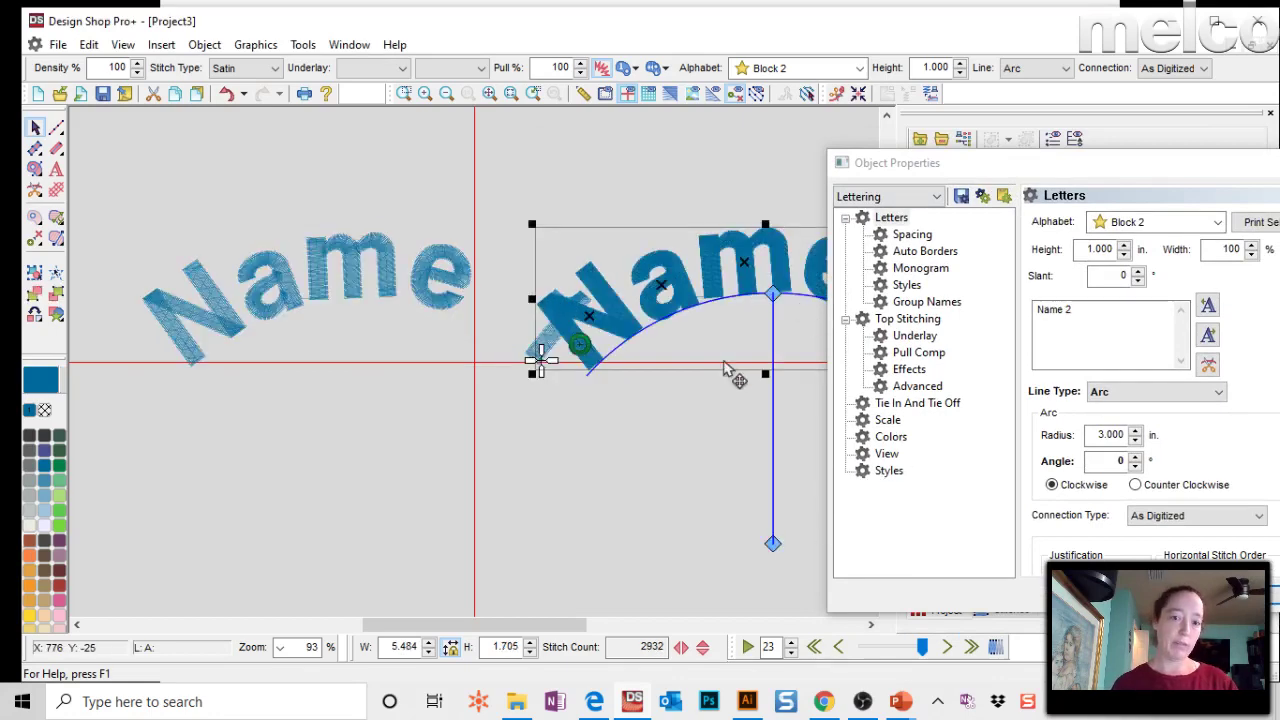
click(703, 648)
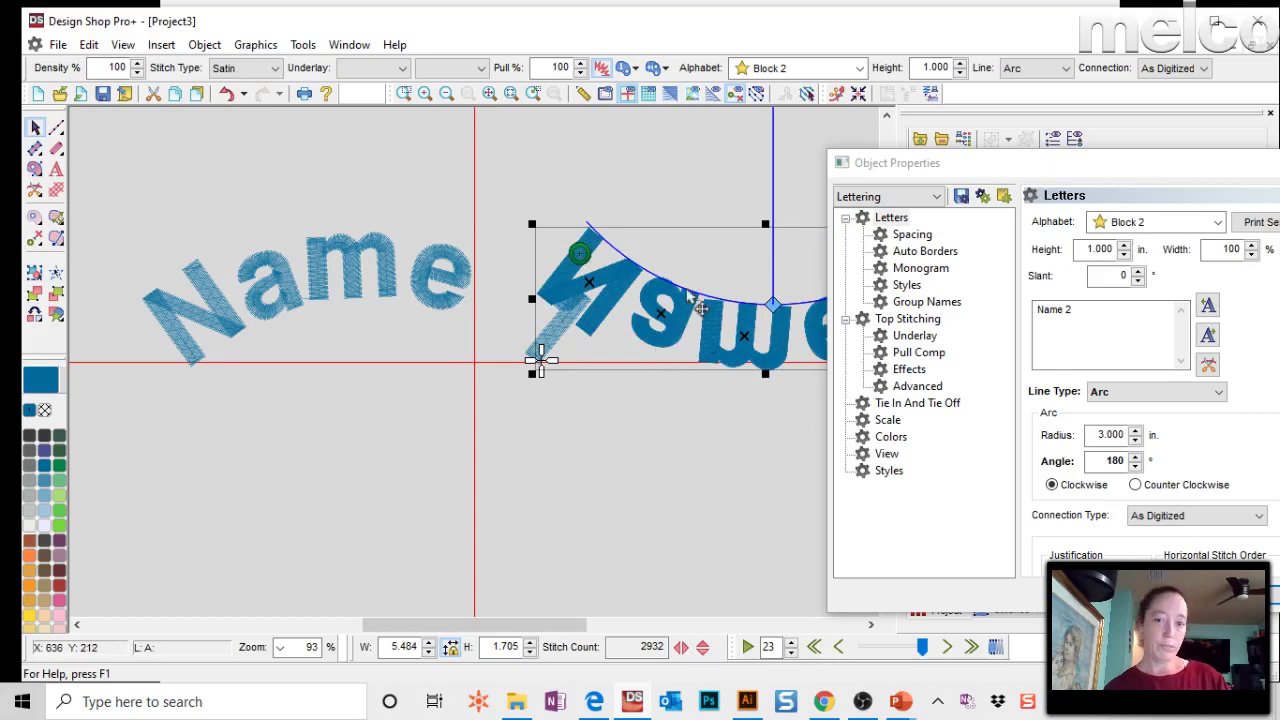
drag(700, 308, 728, 391)
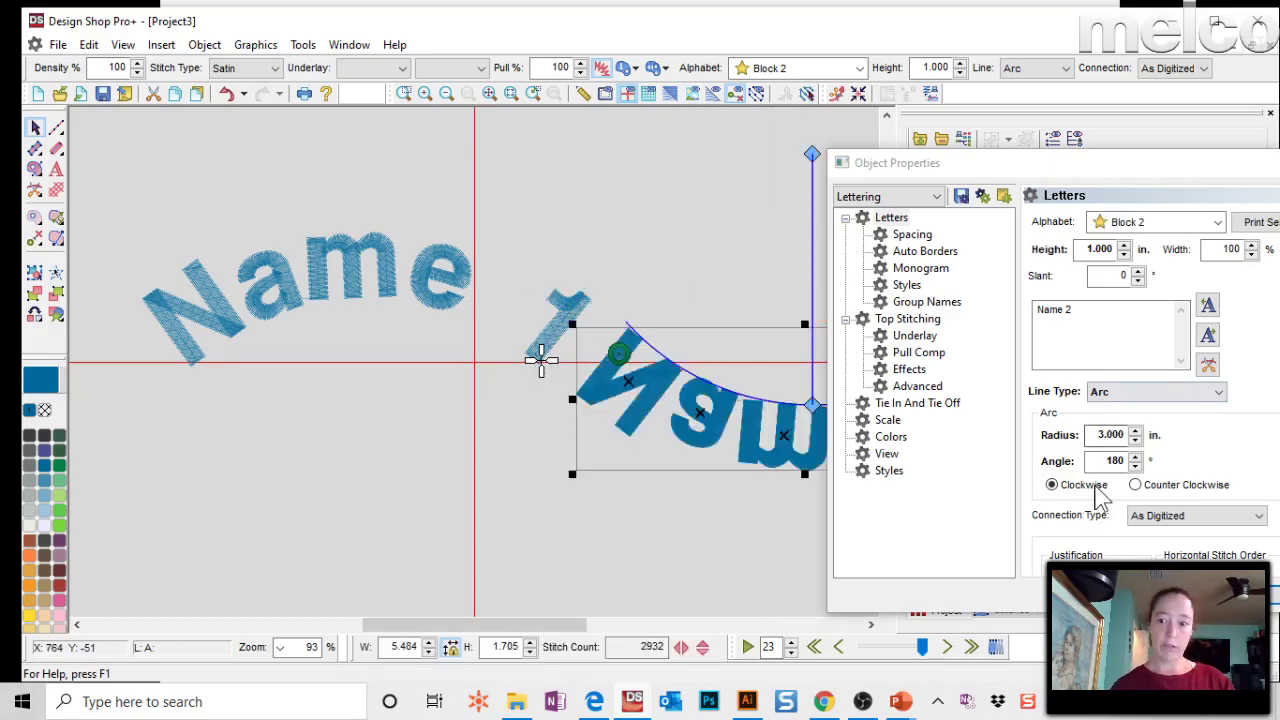
Set the "Name 2" lettering's arc direction to Counter Clockwise and accept its object properties.
click(1155, 488)
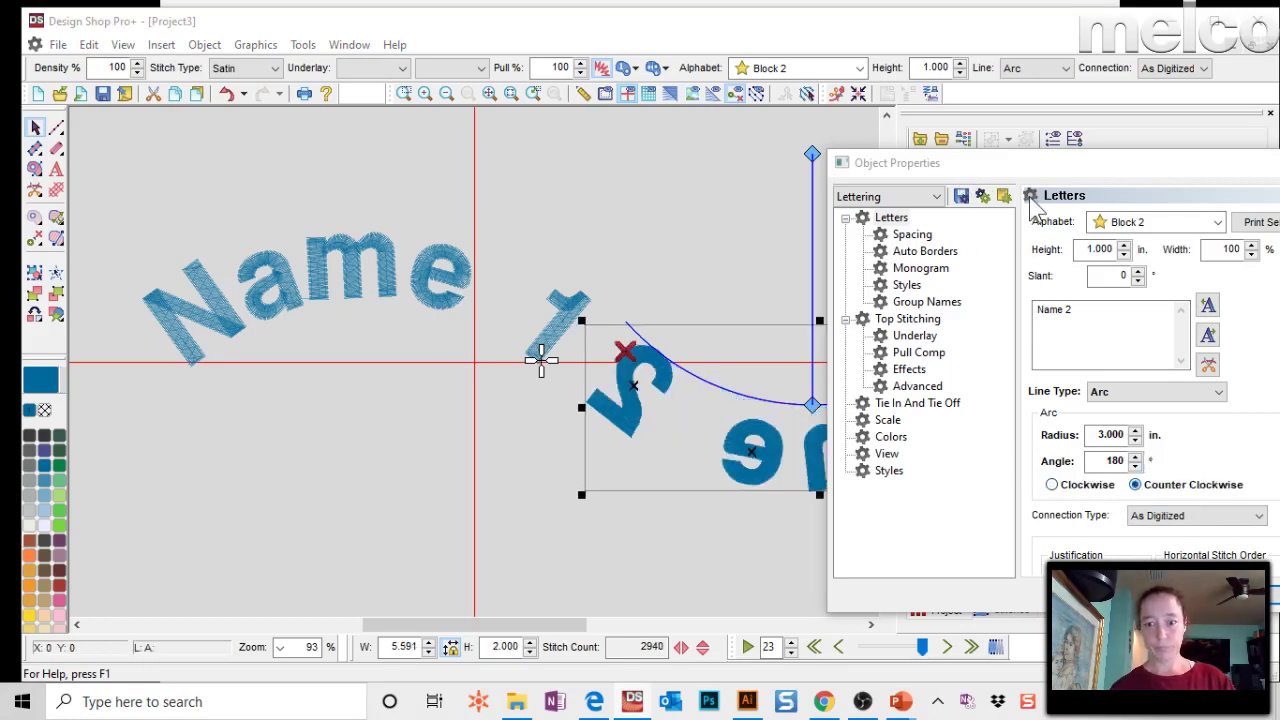
drag(1000, 163, 297, 283)
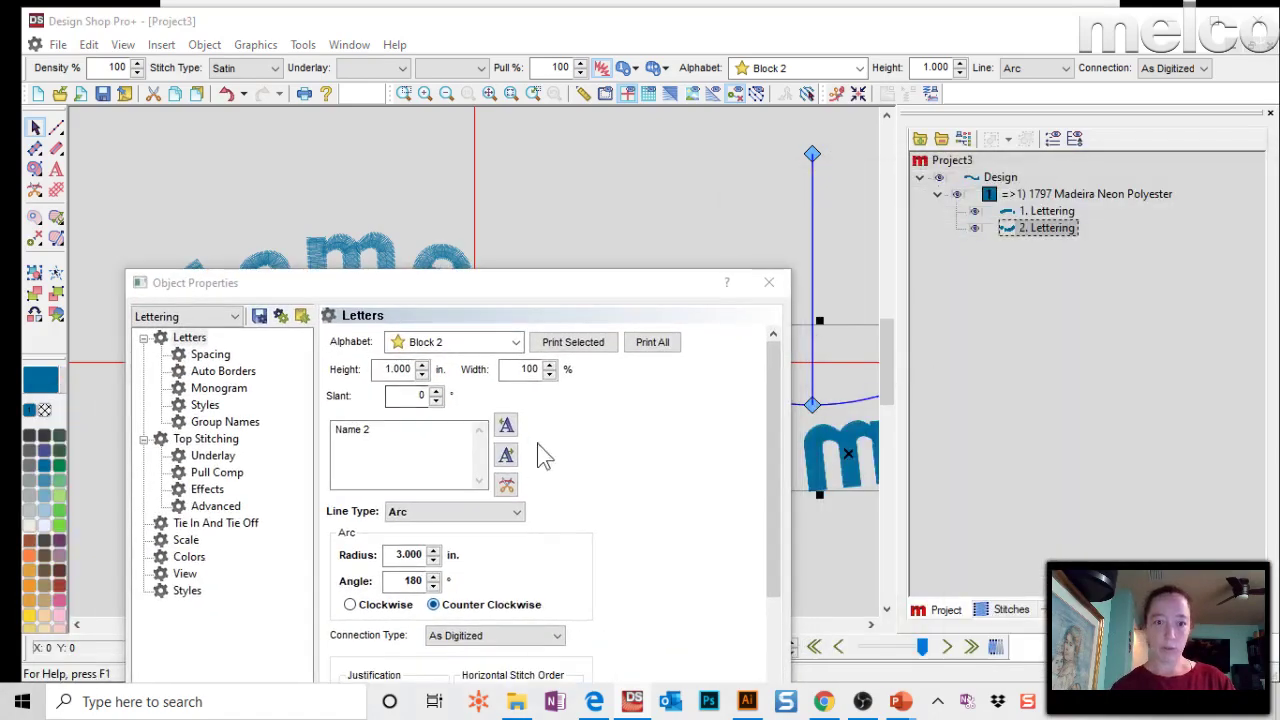
drag(669, 303, 816, 176)
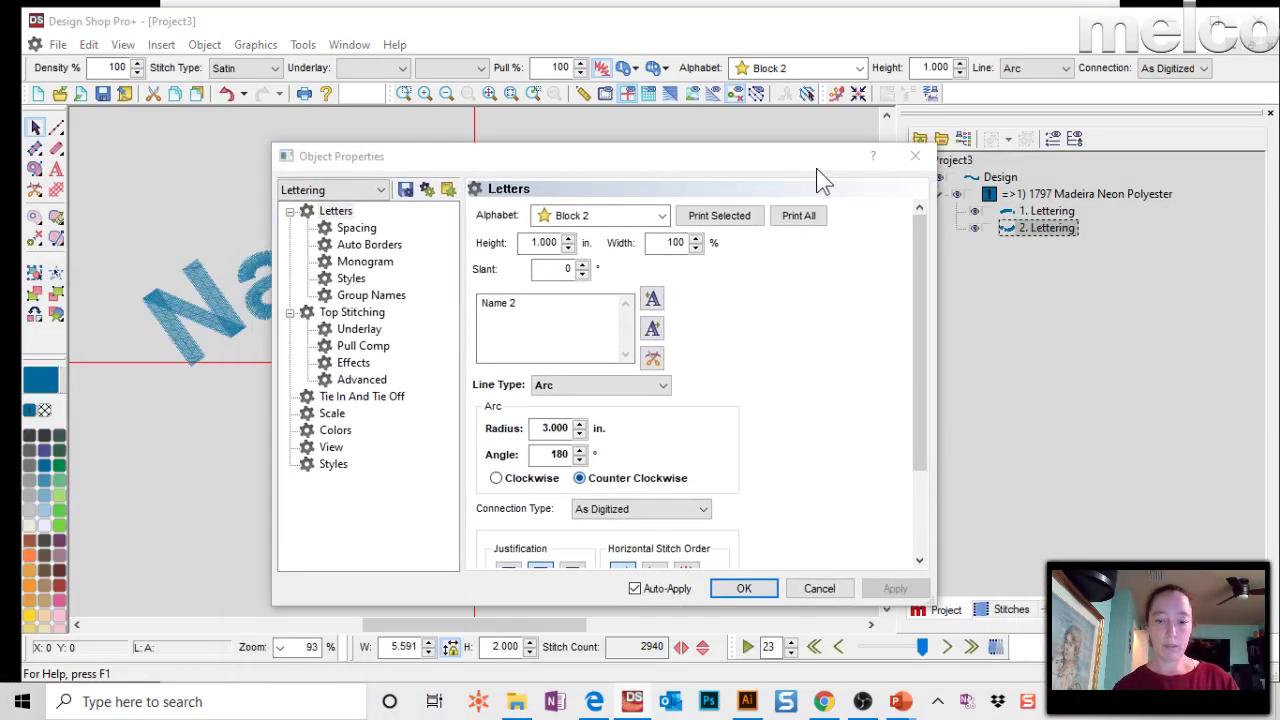
click(748, 588)
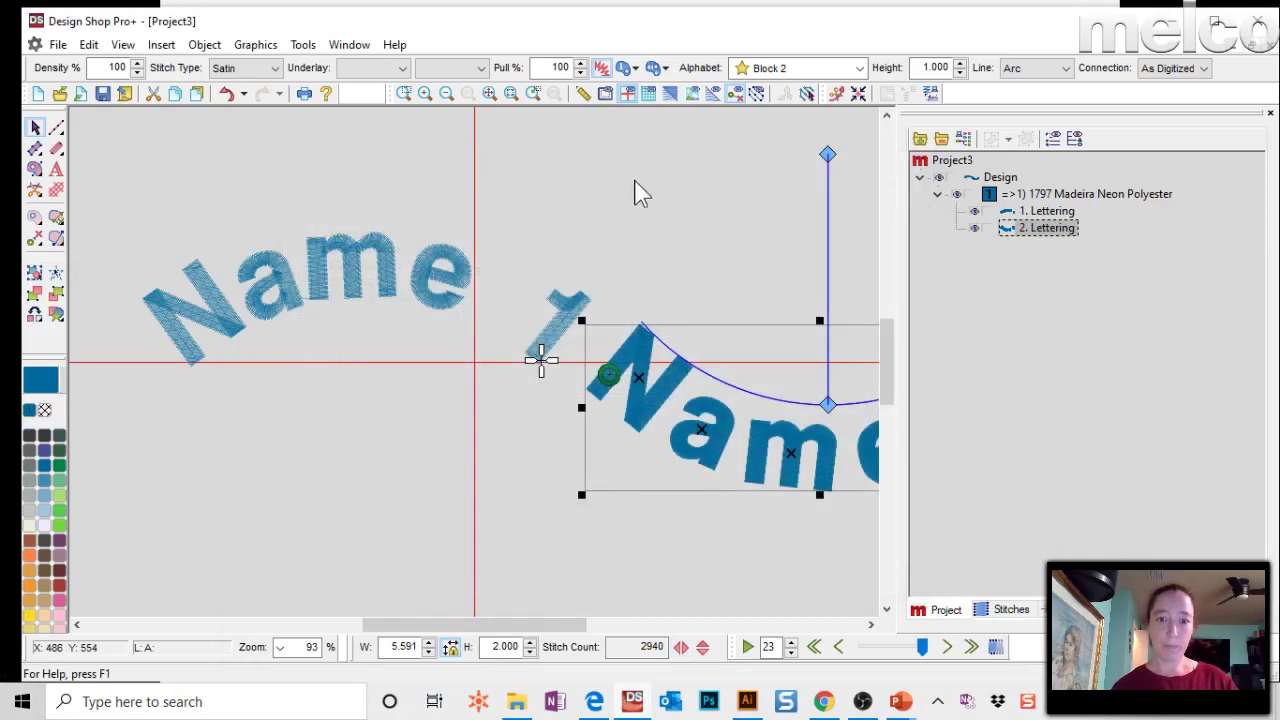
Shift the "Name 2" lettering slightly down and right, and compare the two letterings' arc baselines.
click(625, 166)
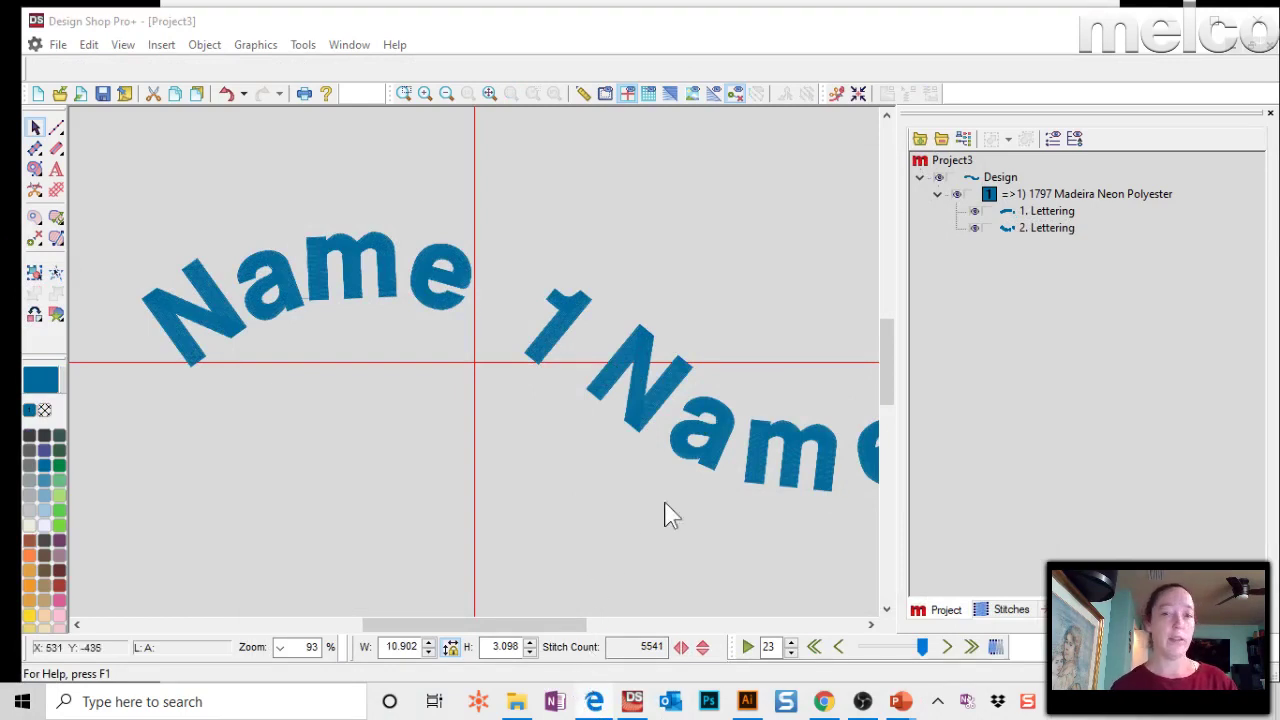
click(694, 443)
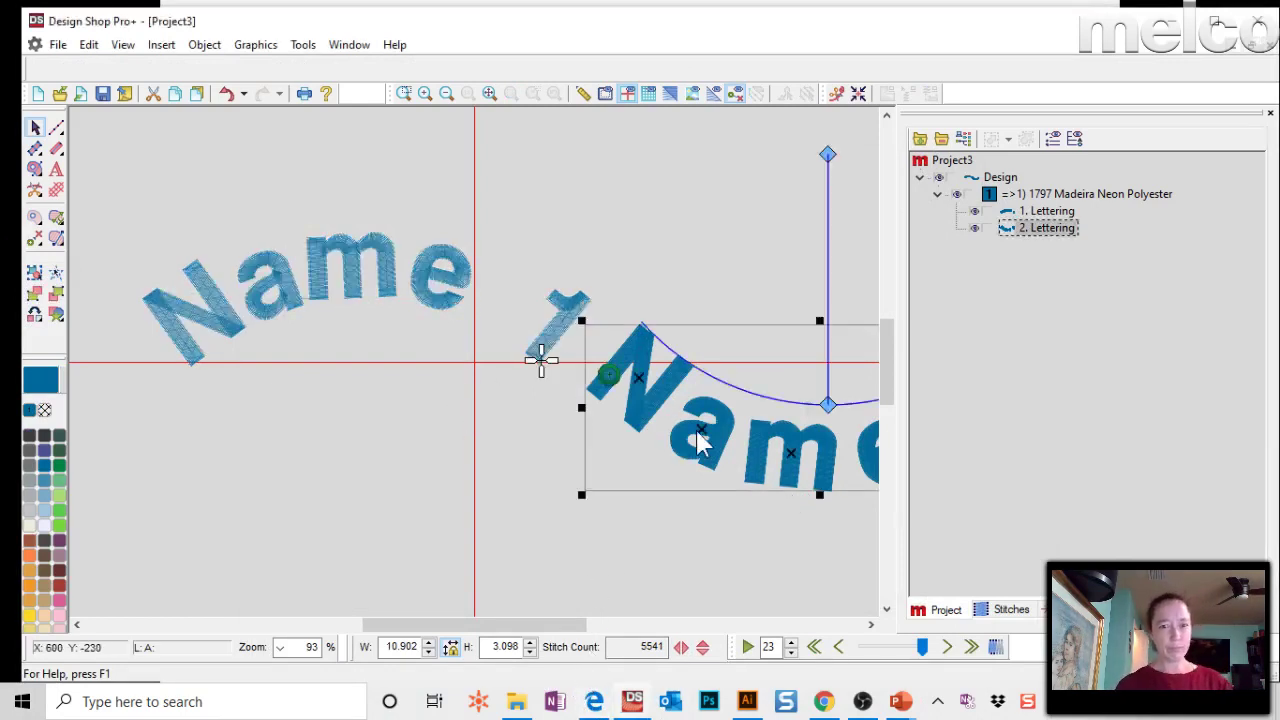
mouse_move(746, 437)
mouse_down()
mouse_move(787, 440)
mouse_move(768, 447)
mouse_up()
click(583, 203)
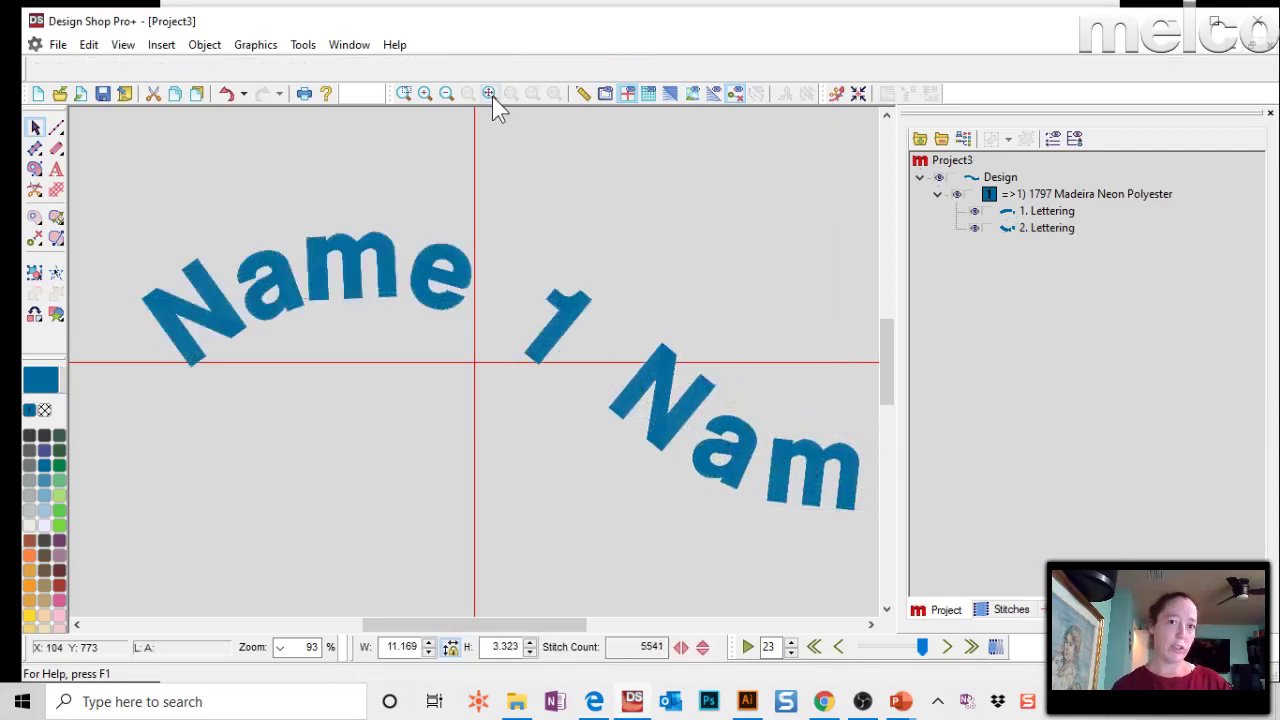
click(489, 93)
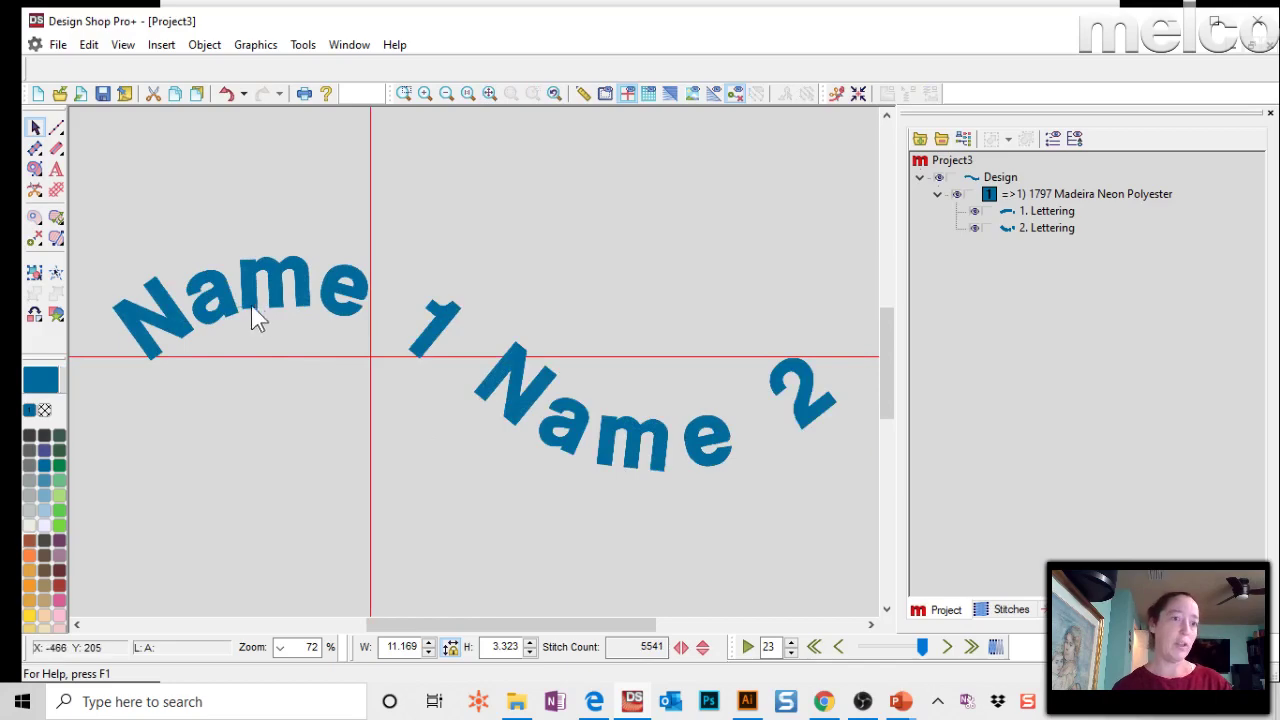
click(285, 305)
click(629, 460)
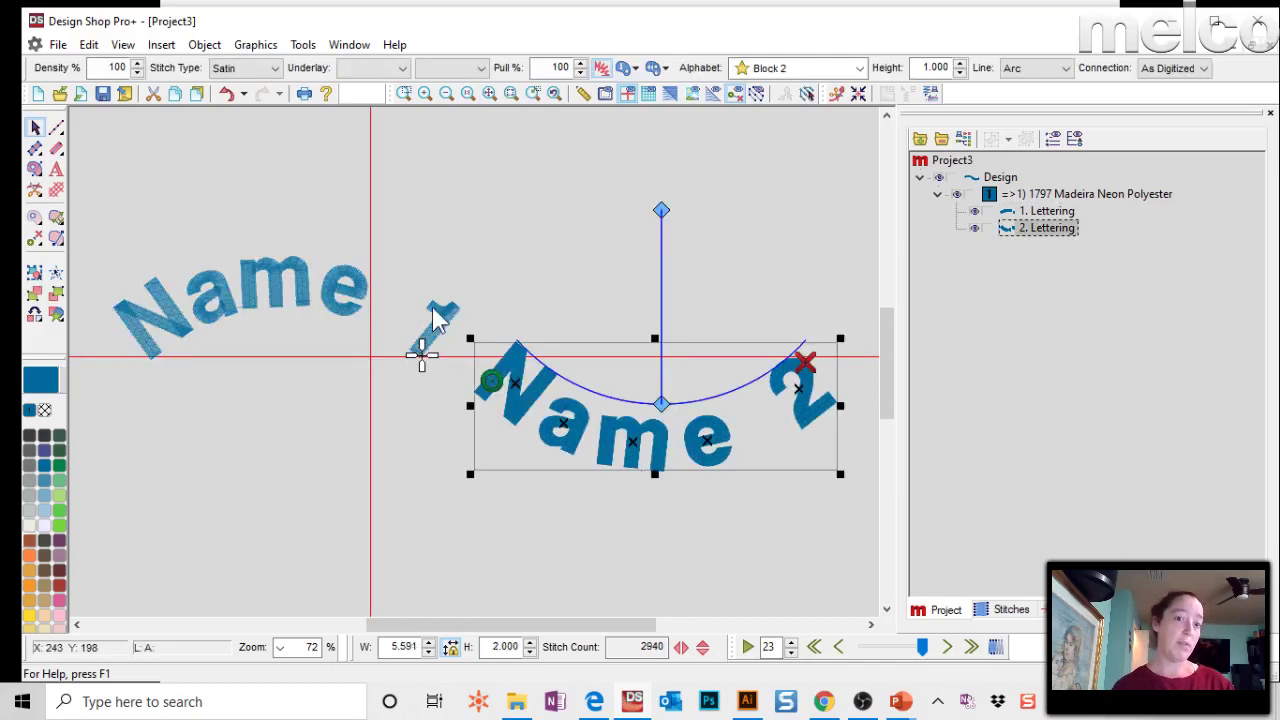
click(410, 335)
Set the "Name 2" lettering's line type to Straight and delete the arced "Name 1" lettering.
double_click(676, 443)
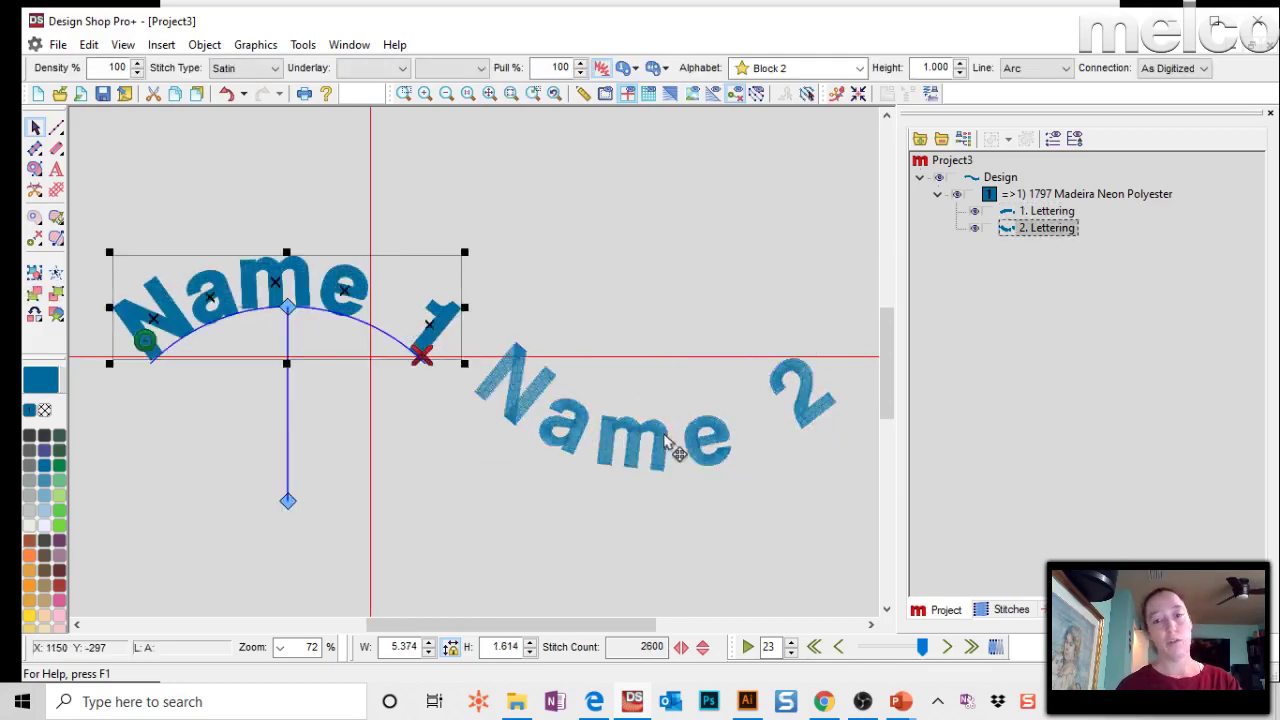
click(662, 386)
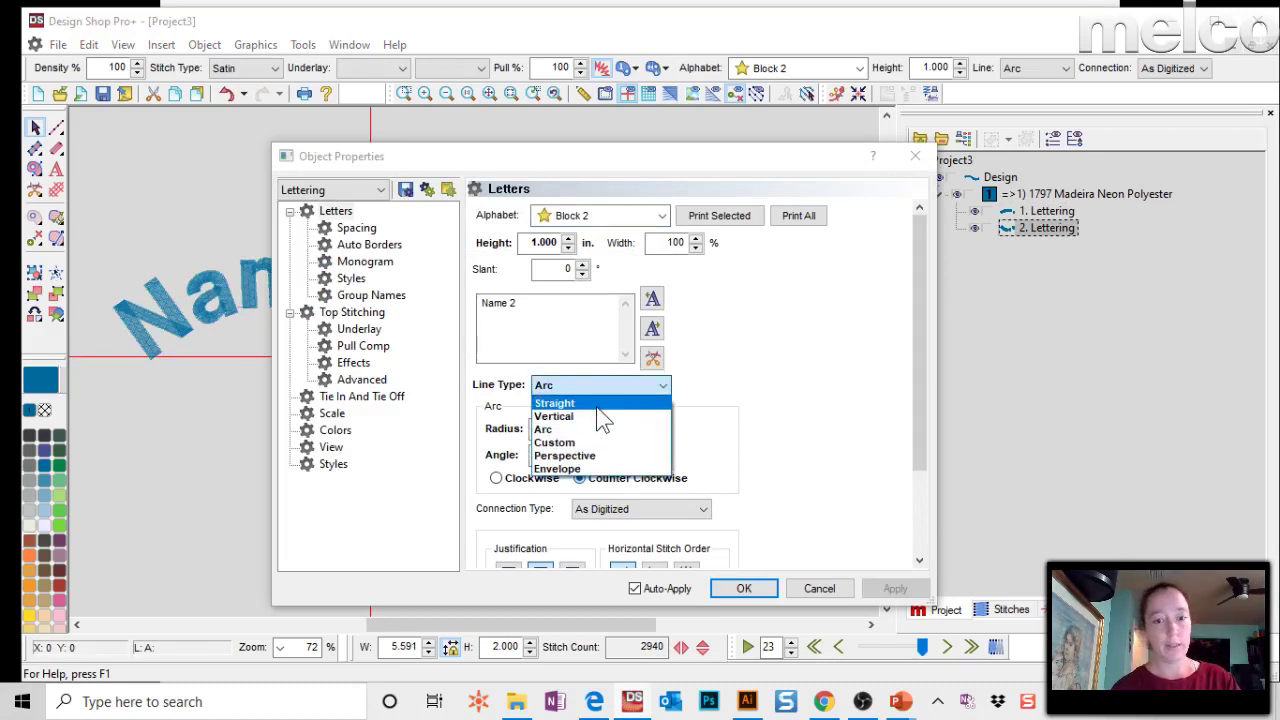
click(590, 401)
click(742, 588)
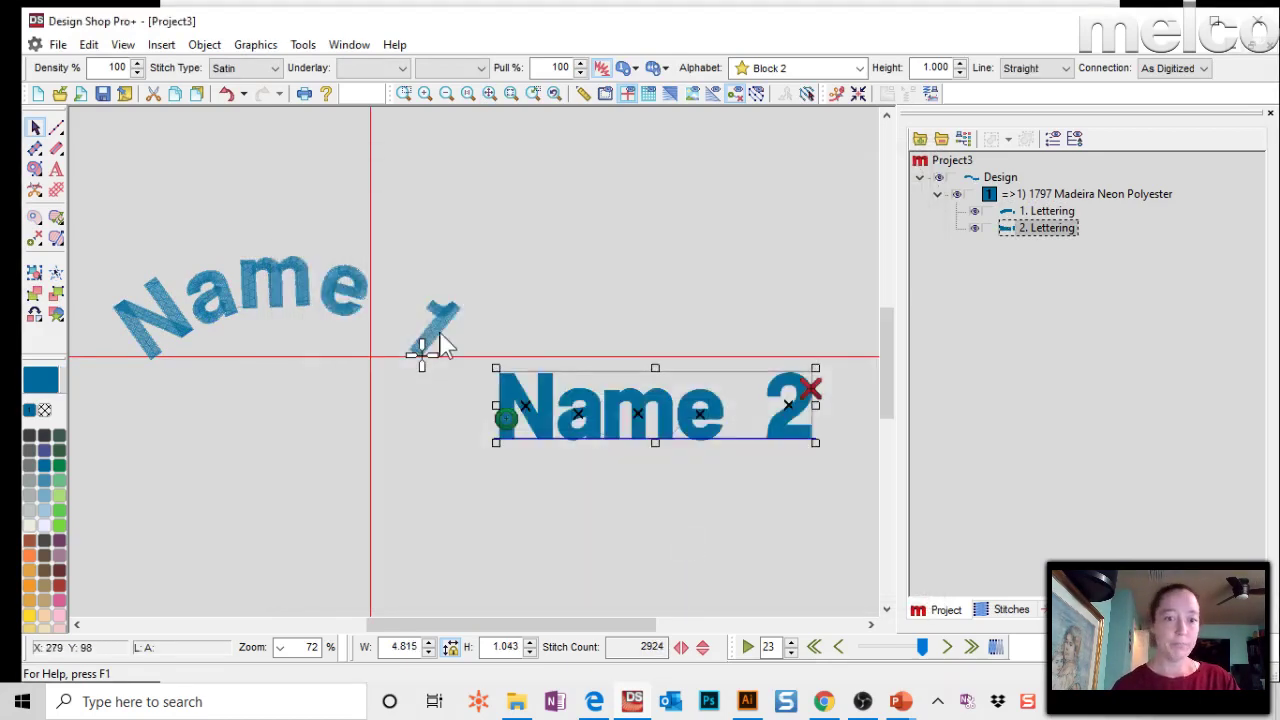
click(425, 358)
key(Delete)
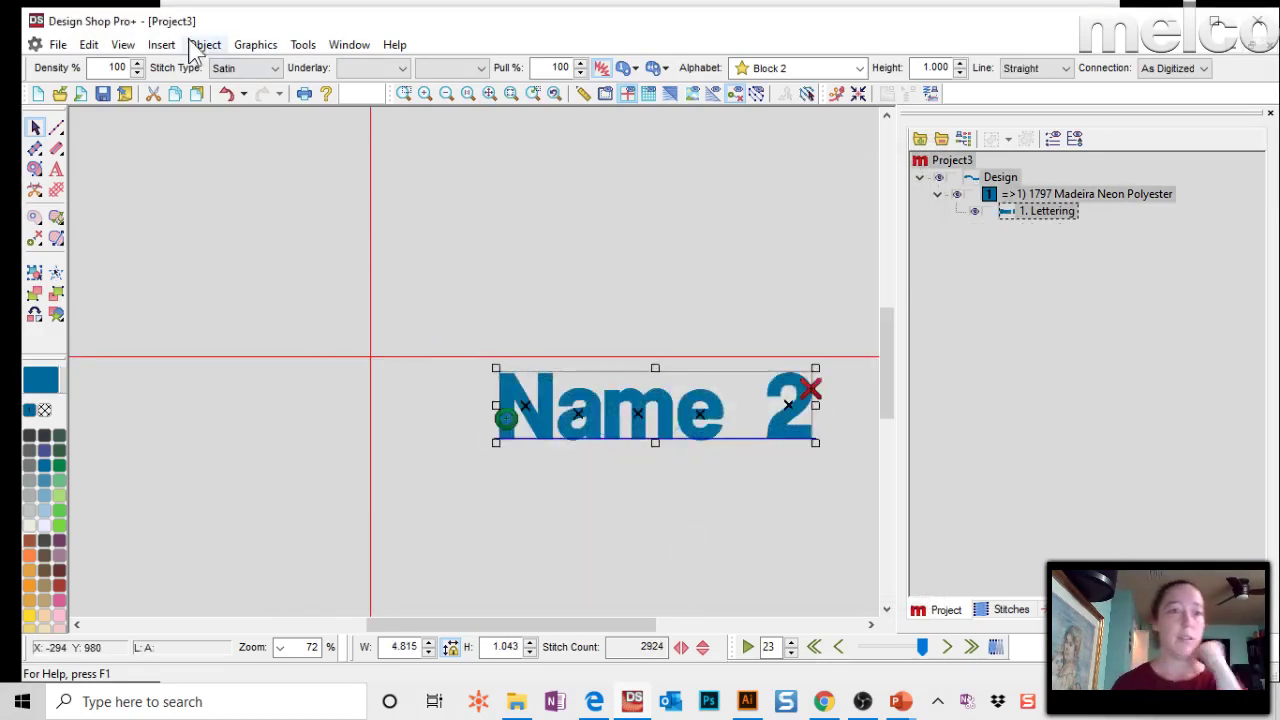
Apply Transform Outline to the "Name 2" lettering and add two curve points each to the upper and lower envelope edges.
click(191, 47)
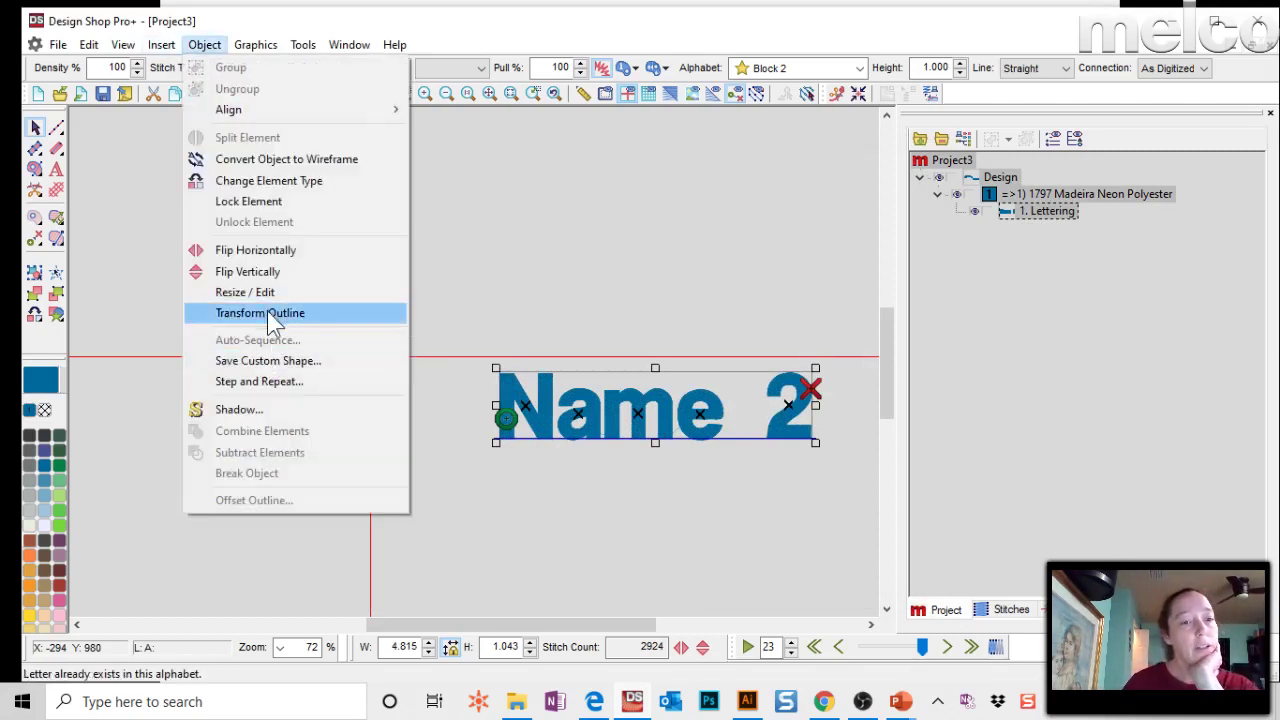
click(267, 312)
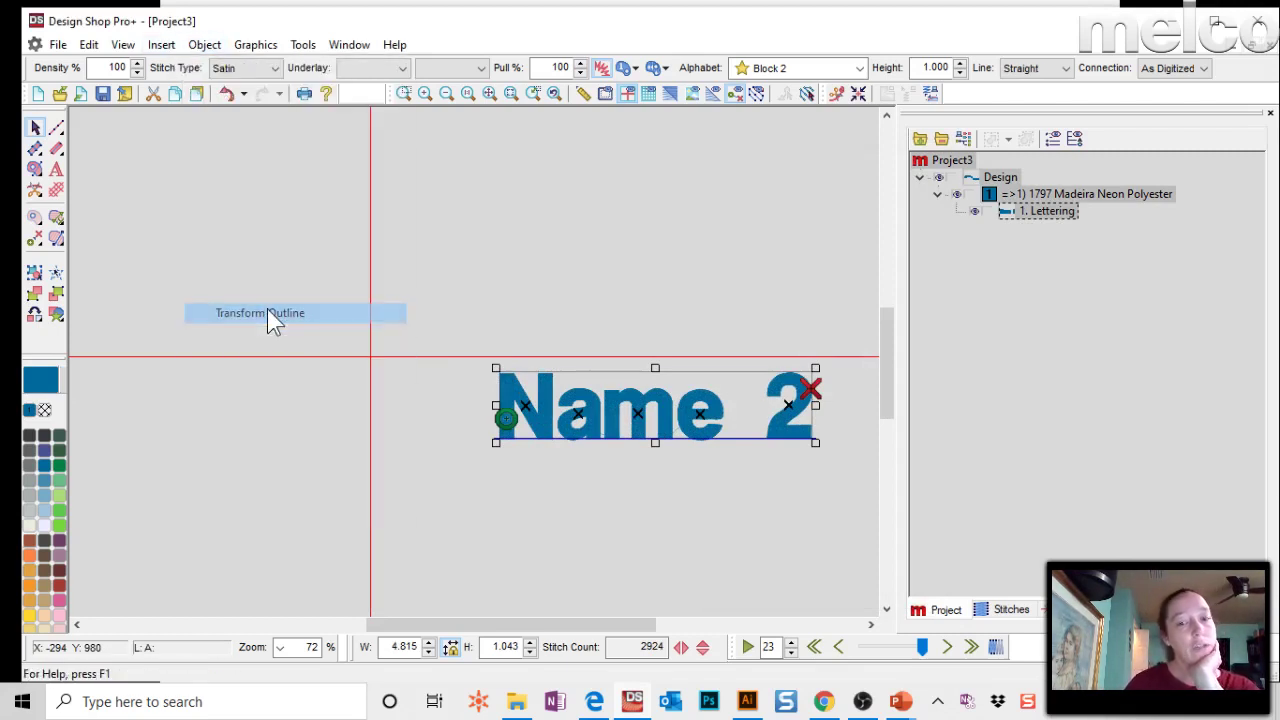
click(567, 372)
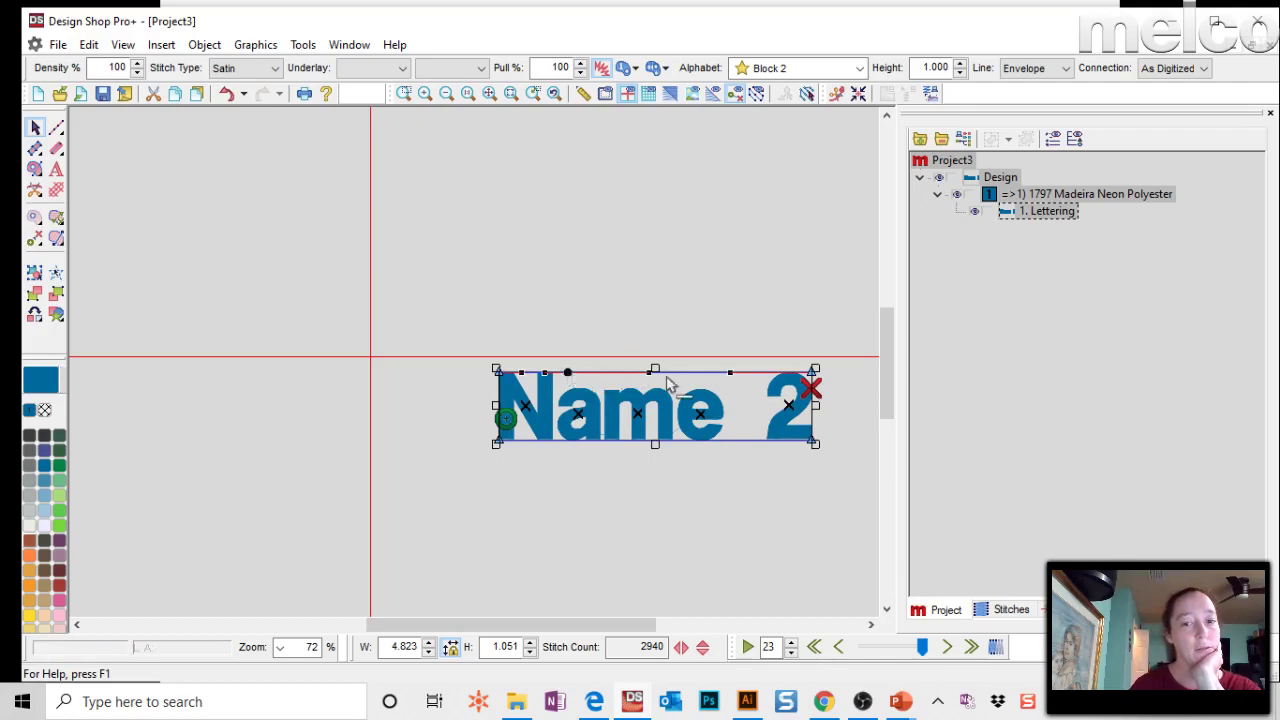
click(715, 372)
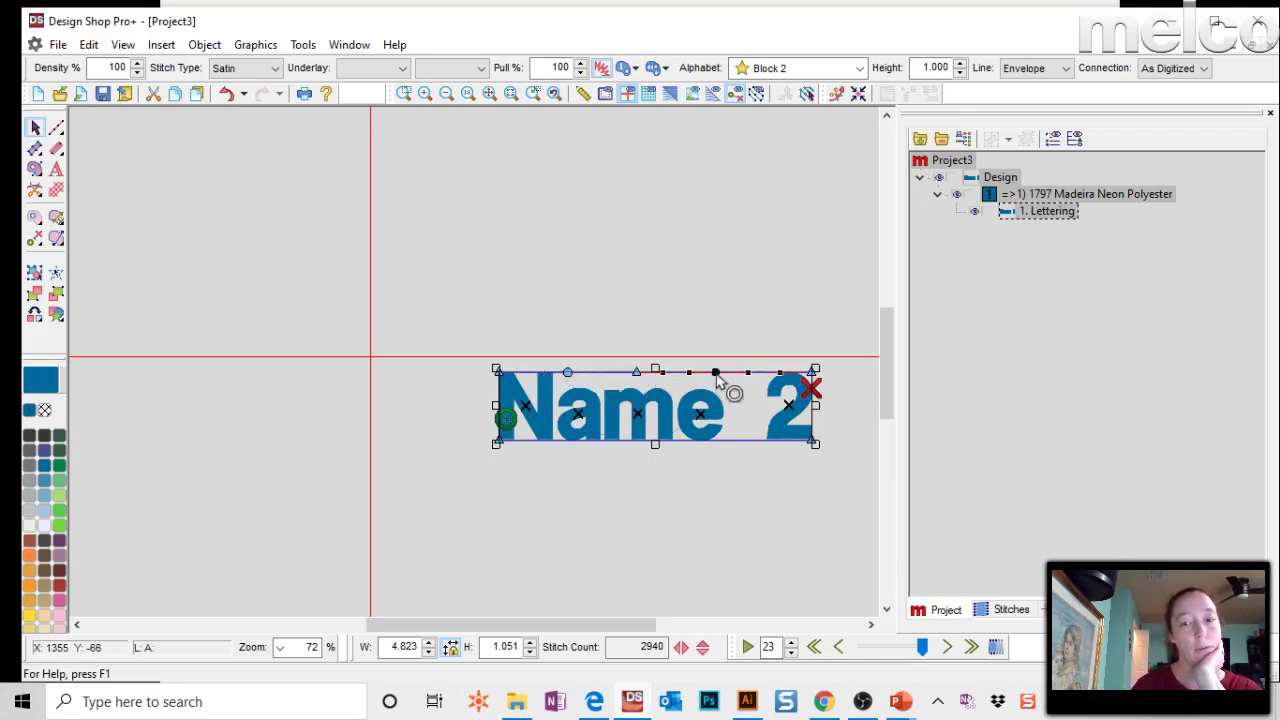
click(565, 441)
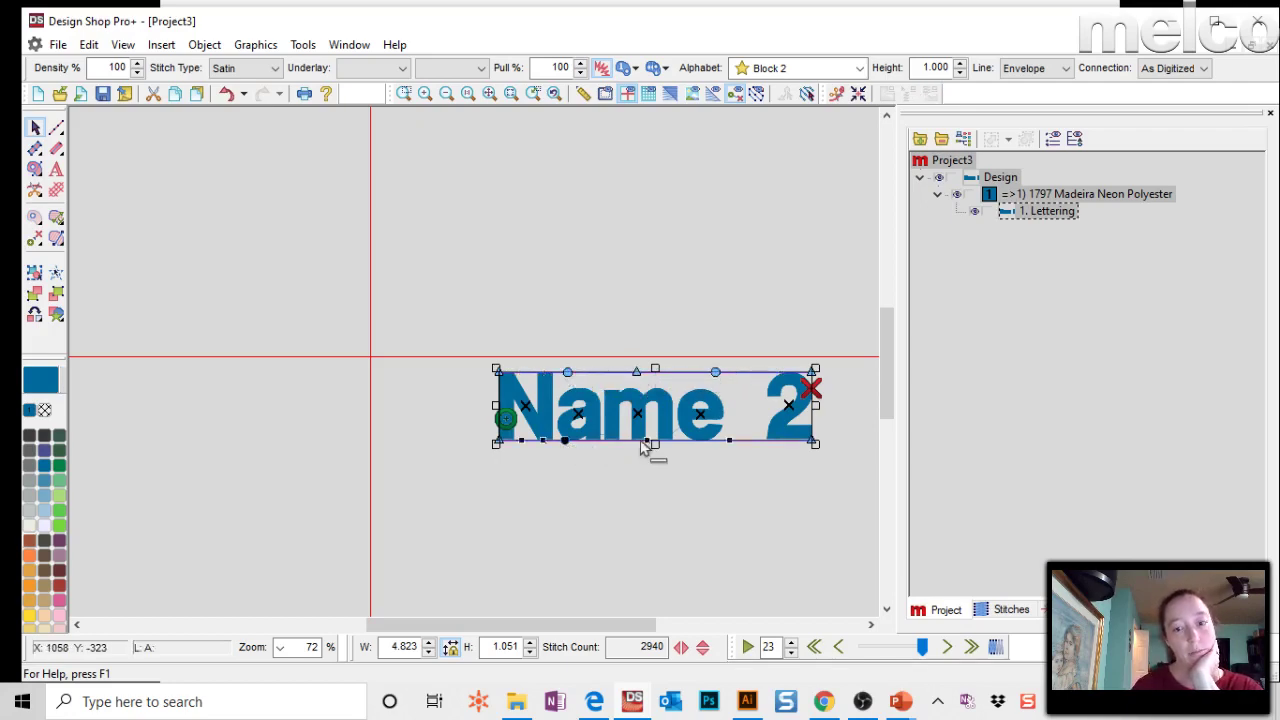
click(733, 441)
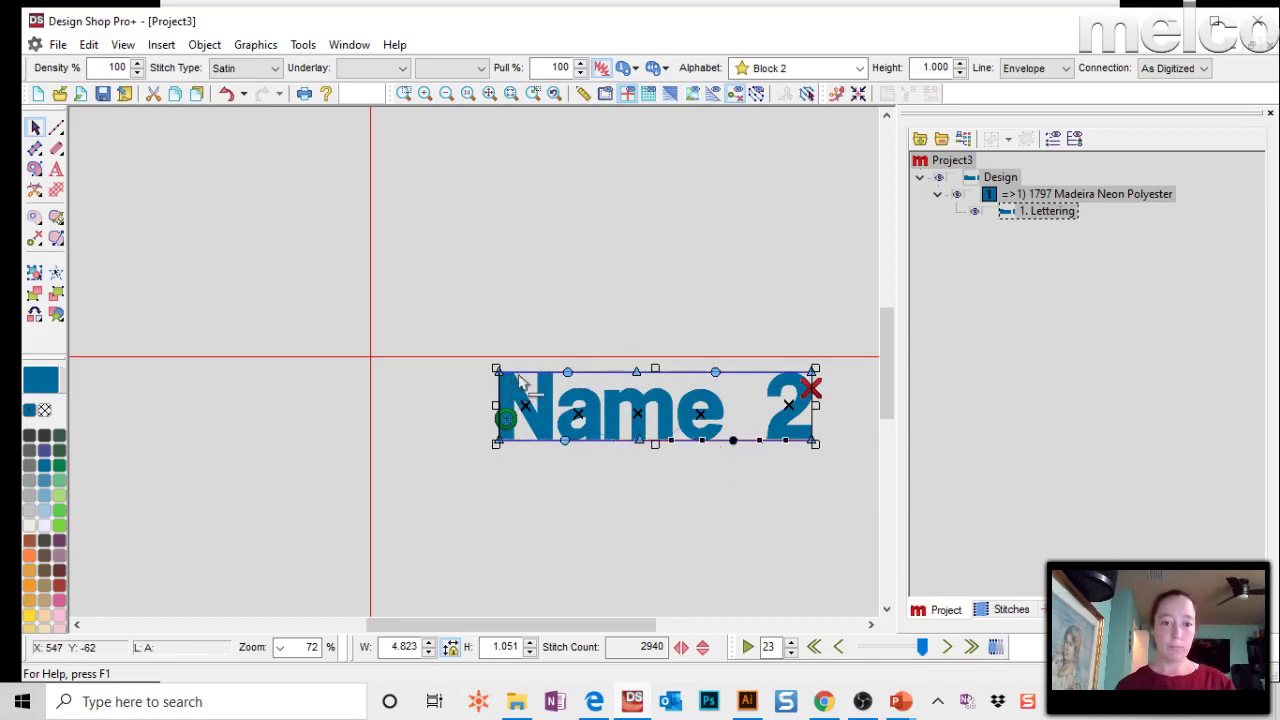
Bend both envelope edges down through the first half and up through the second half, giving the "Name 2" lettering a wave shape.
click(567, 373)
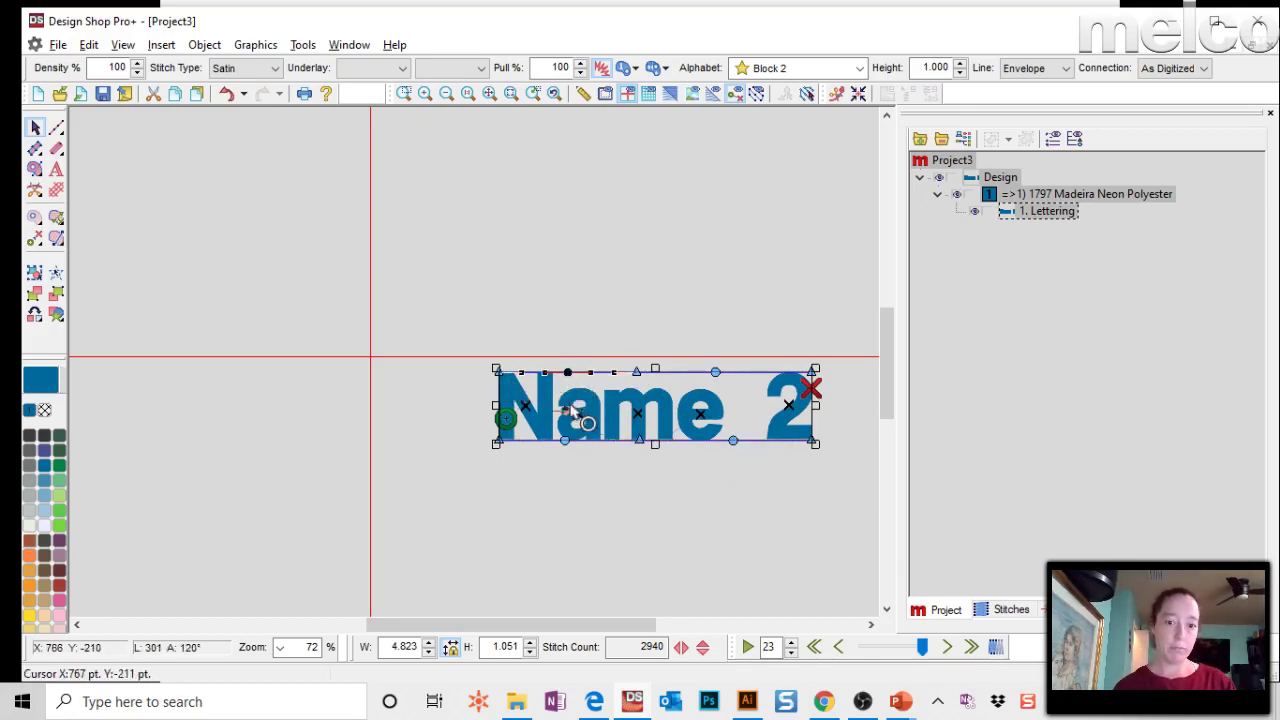
drag(574, 403, 571, 398)
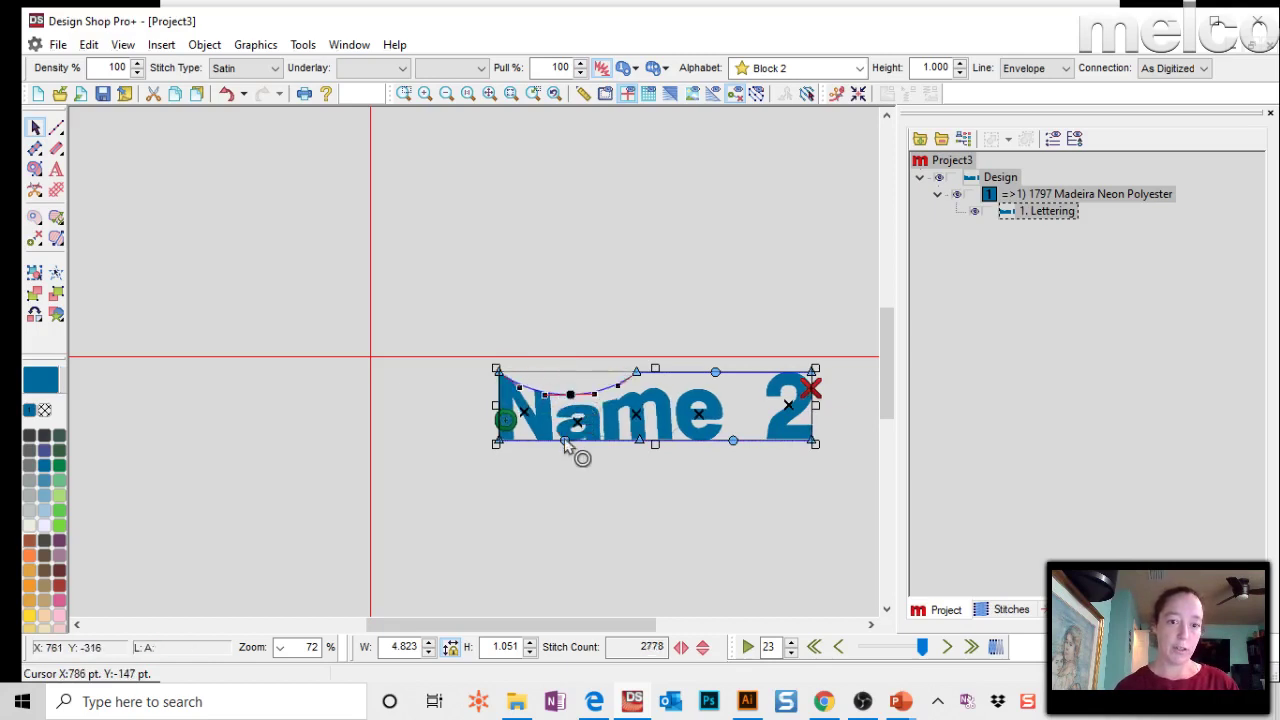
drag(563, 466, 564, 466)
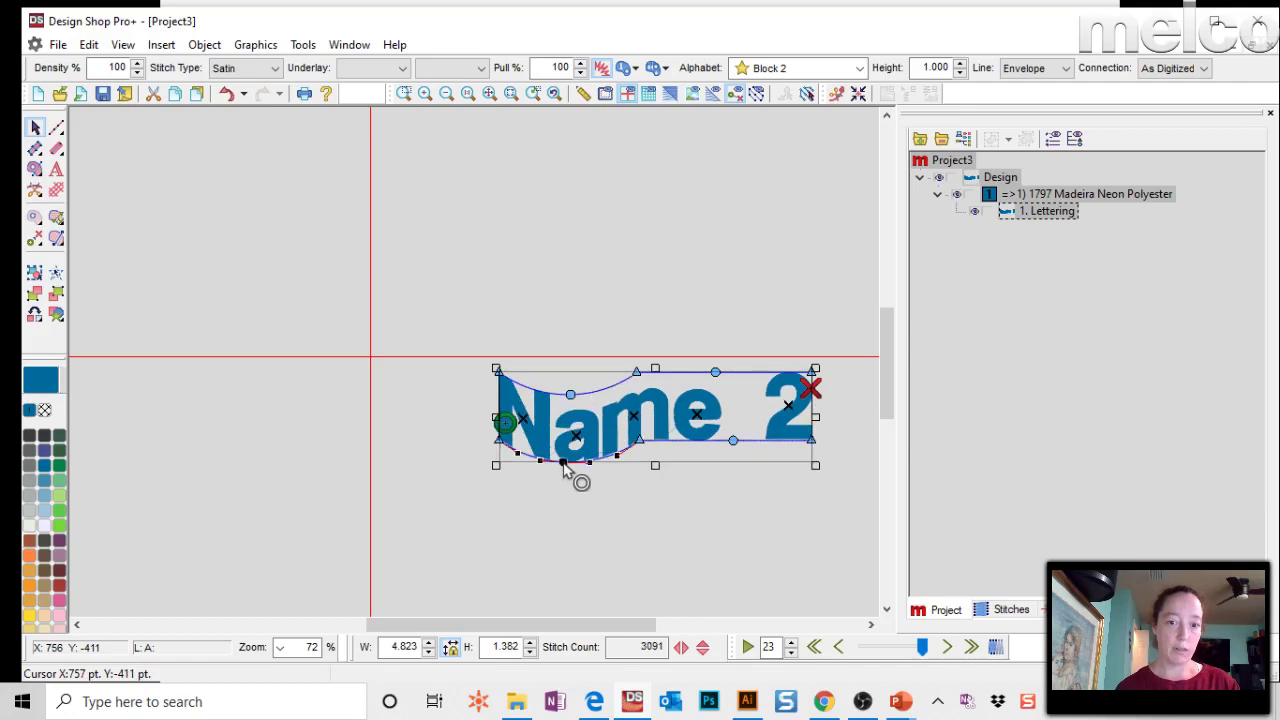
click(716, 373)
drag(716, 375, 719, 344)
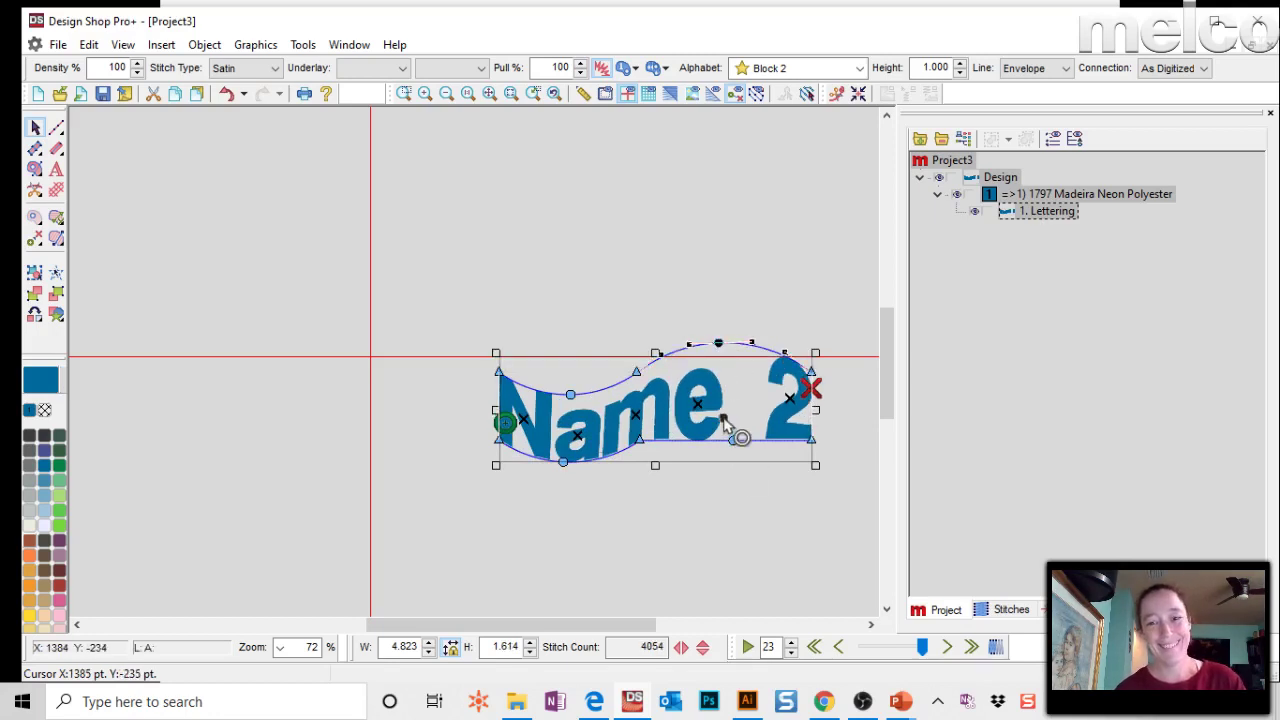
drag(722, 414, 721, 409)
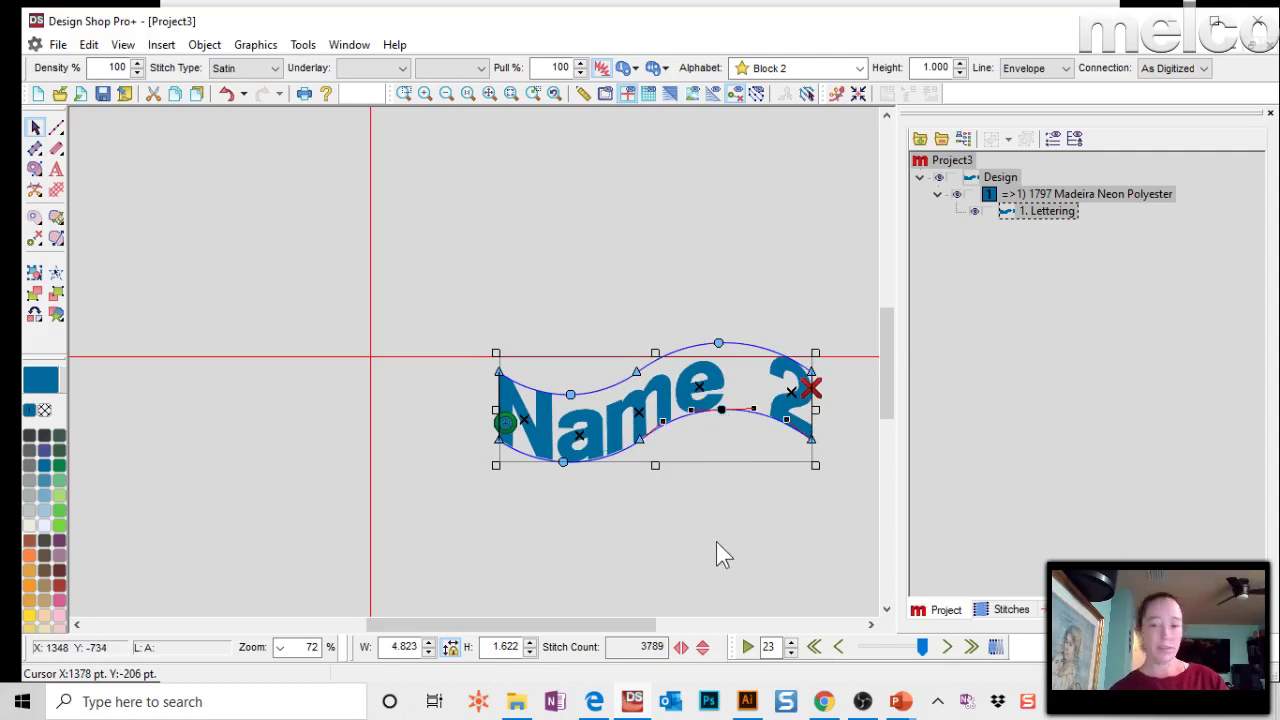
click(584, 501)
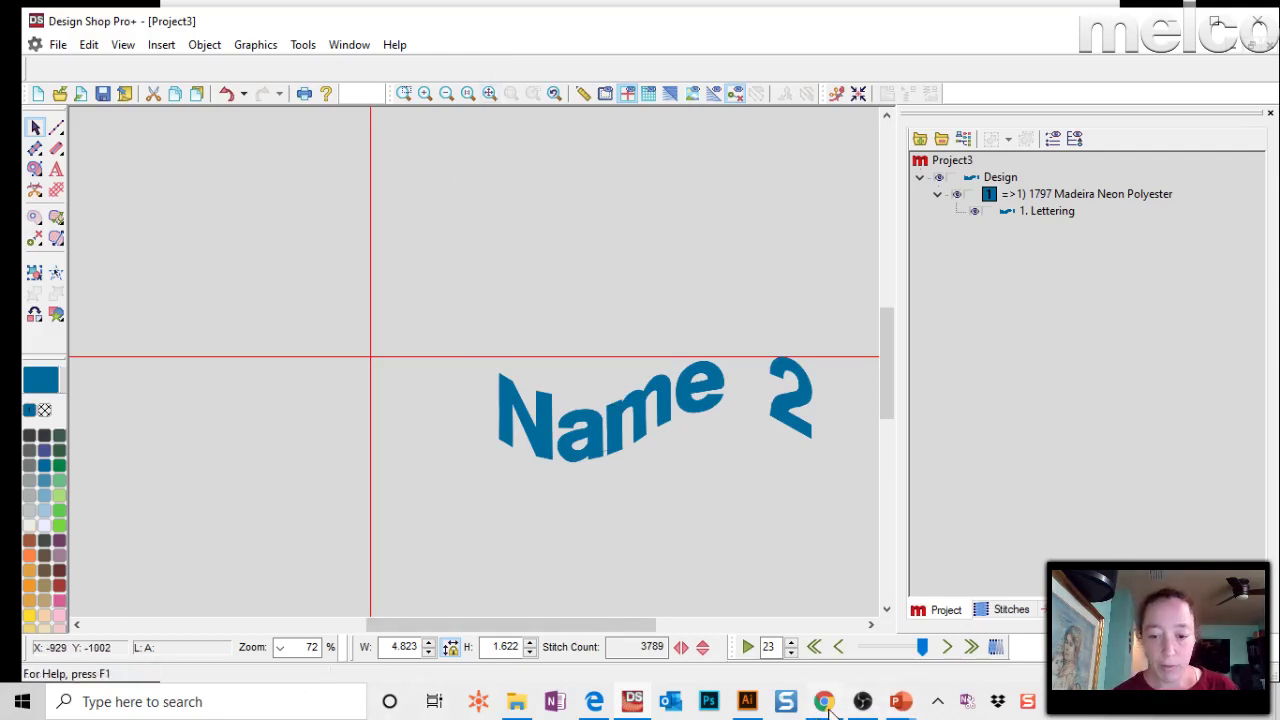
Switch to the PowerPoint slide show, read the question slides, and return to Design Shop.
mouse_move(900, 703)
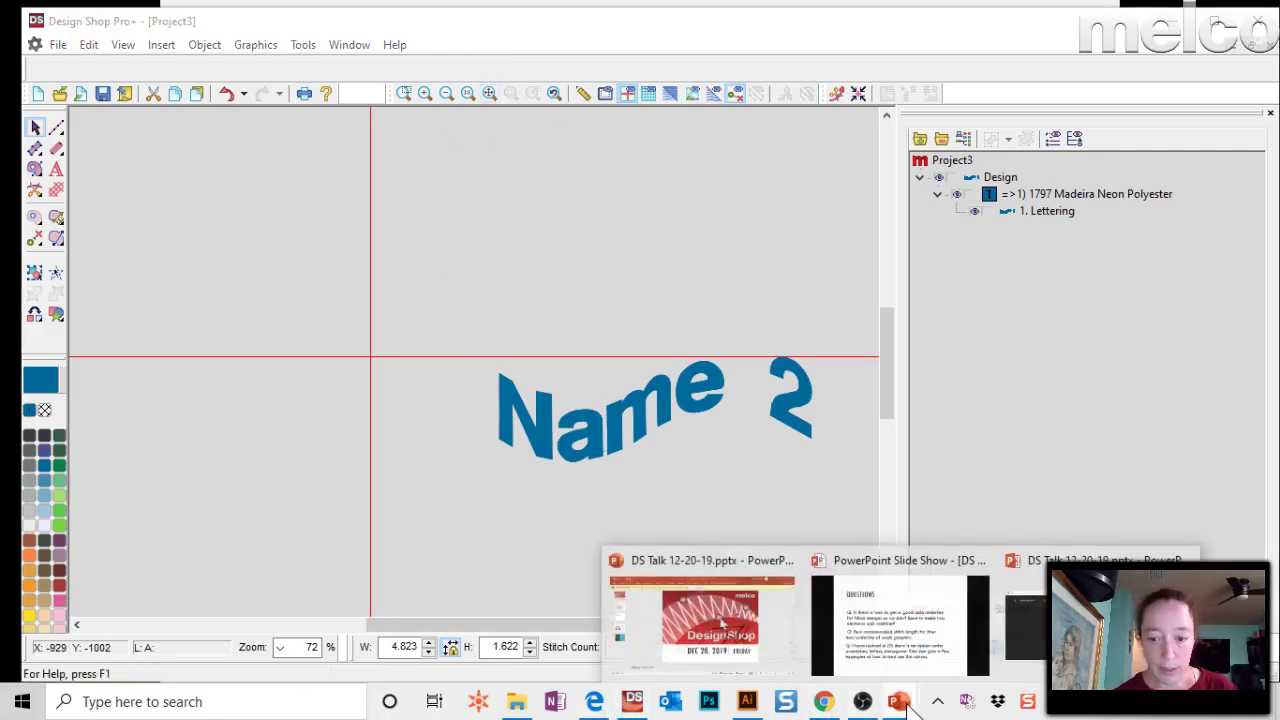
click(890, 640)
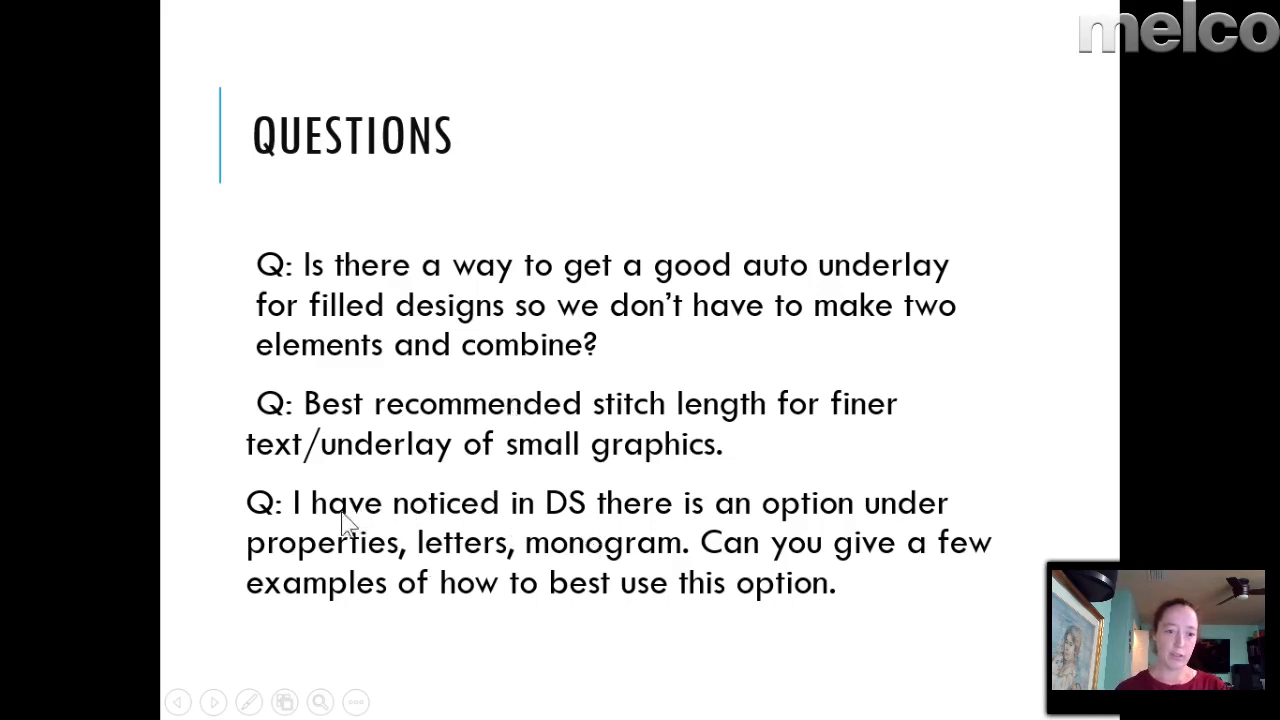
click(628, 508)
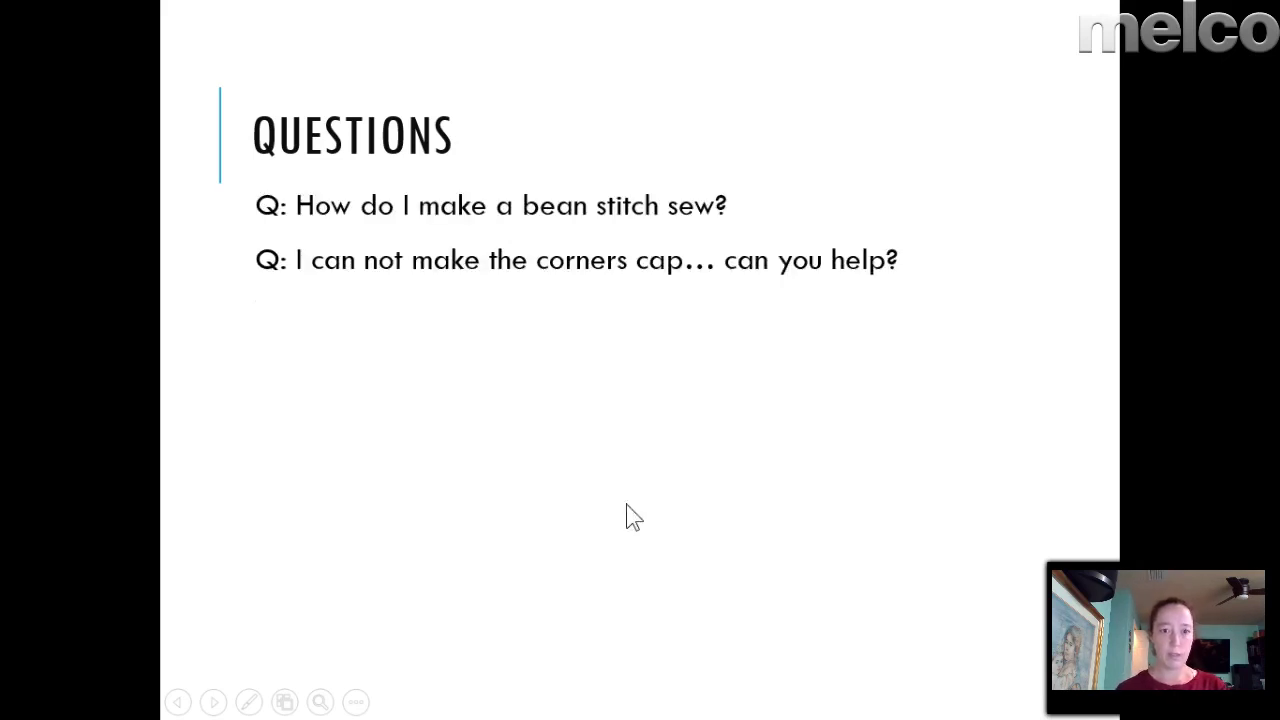
key(Left)
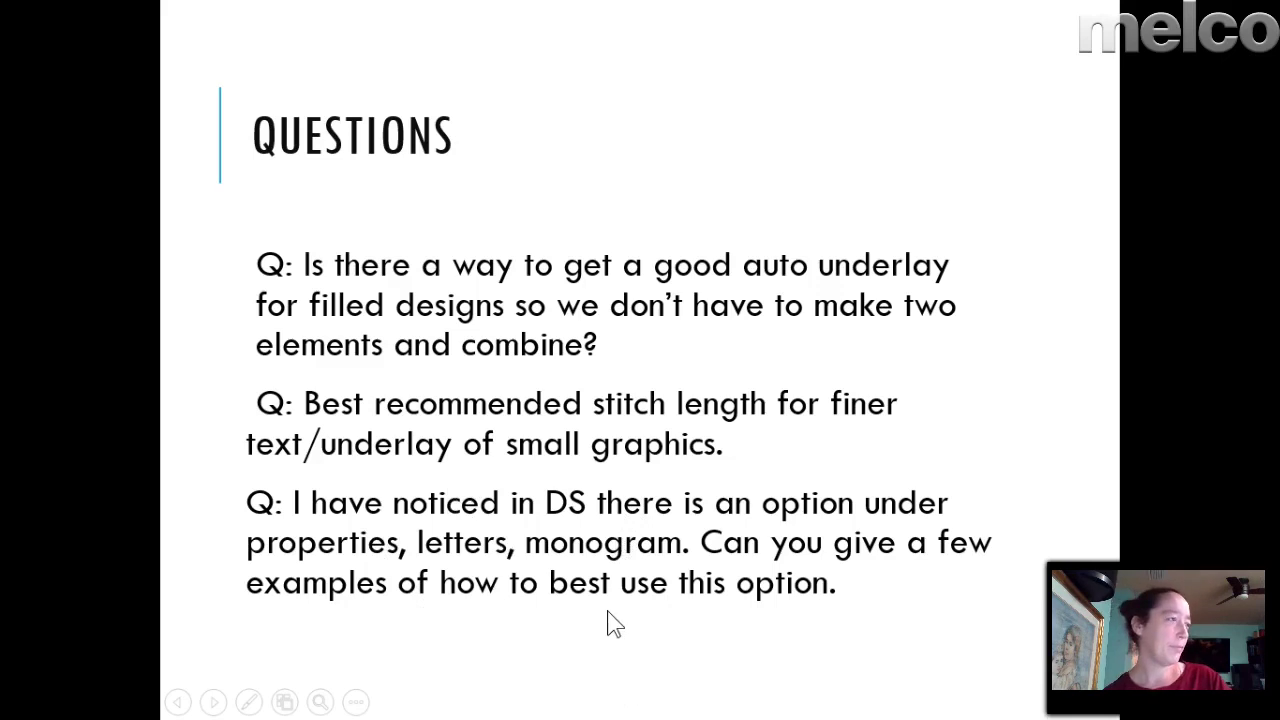
key(alt+Tab)
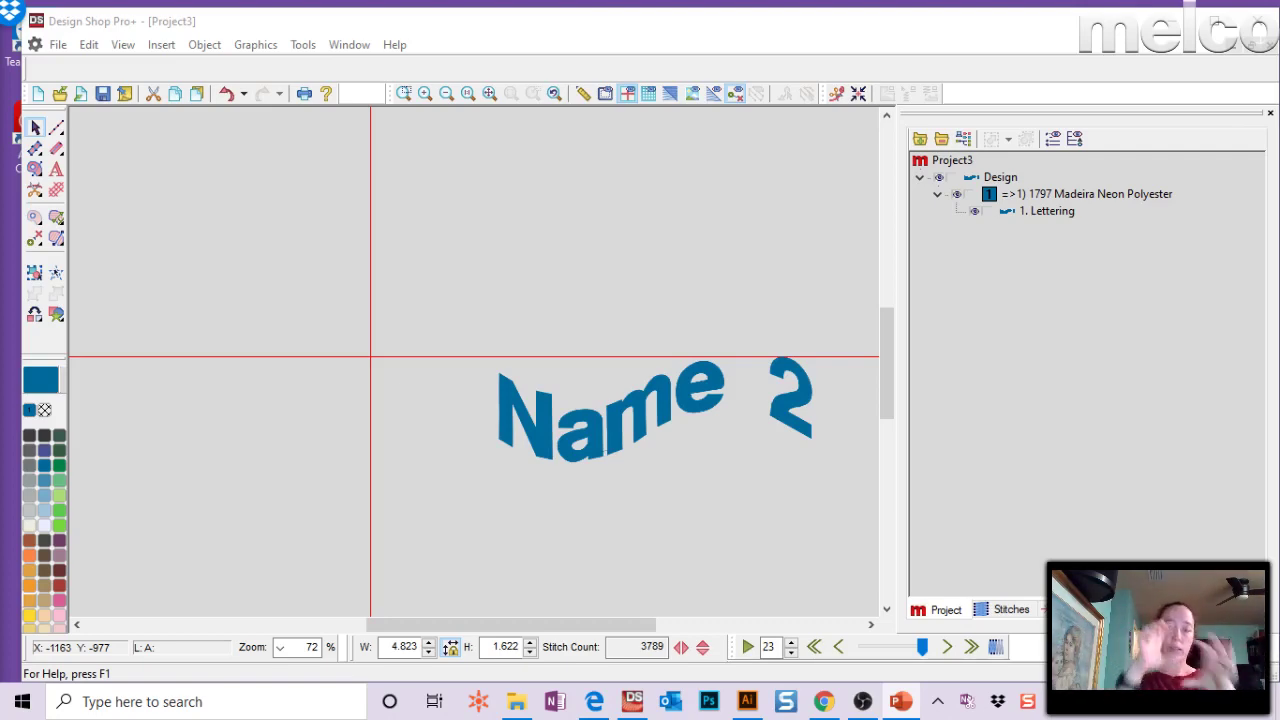
Move the wavy "Name 2" lettering's start point out past the N and its end point out past the 2.
click(632, 428)
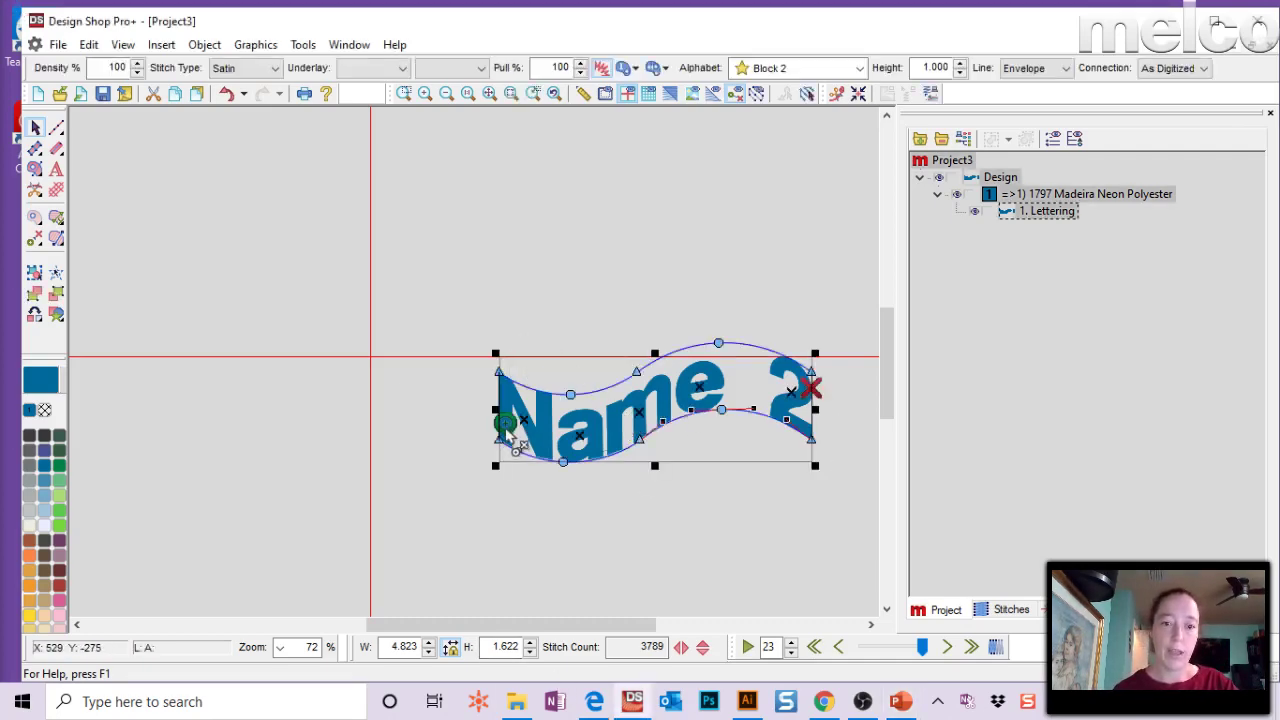
mouse_move(508, 430)
mouse_down()
mouse_move(425, 452)
mouse_move(437, 451)
mouse_up()
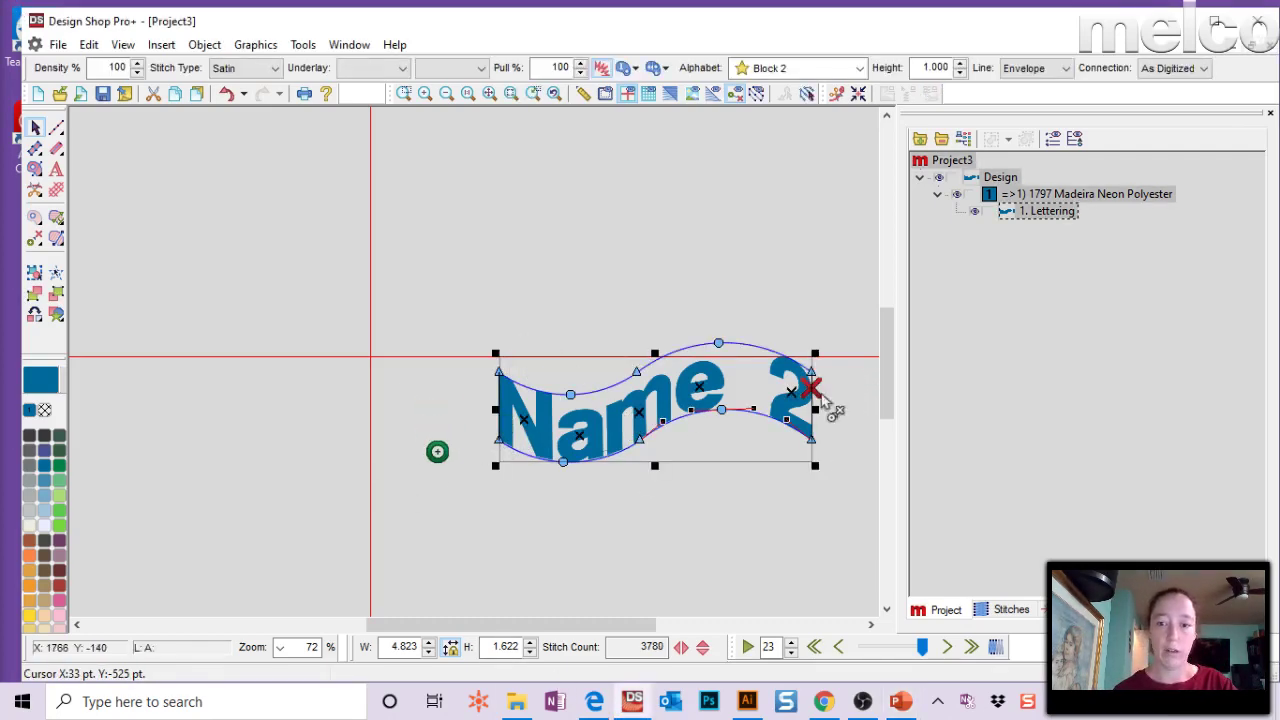
mouse_move(824, 400)
mouse_down()
mouse_move(920, 443)
mouse_move(853, 458)
mouse_up()
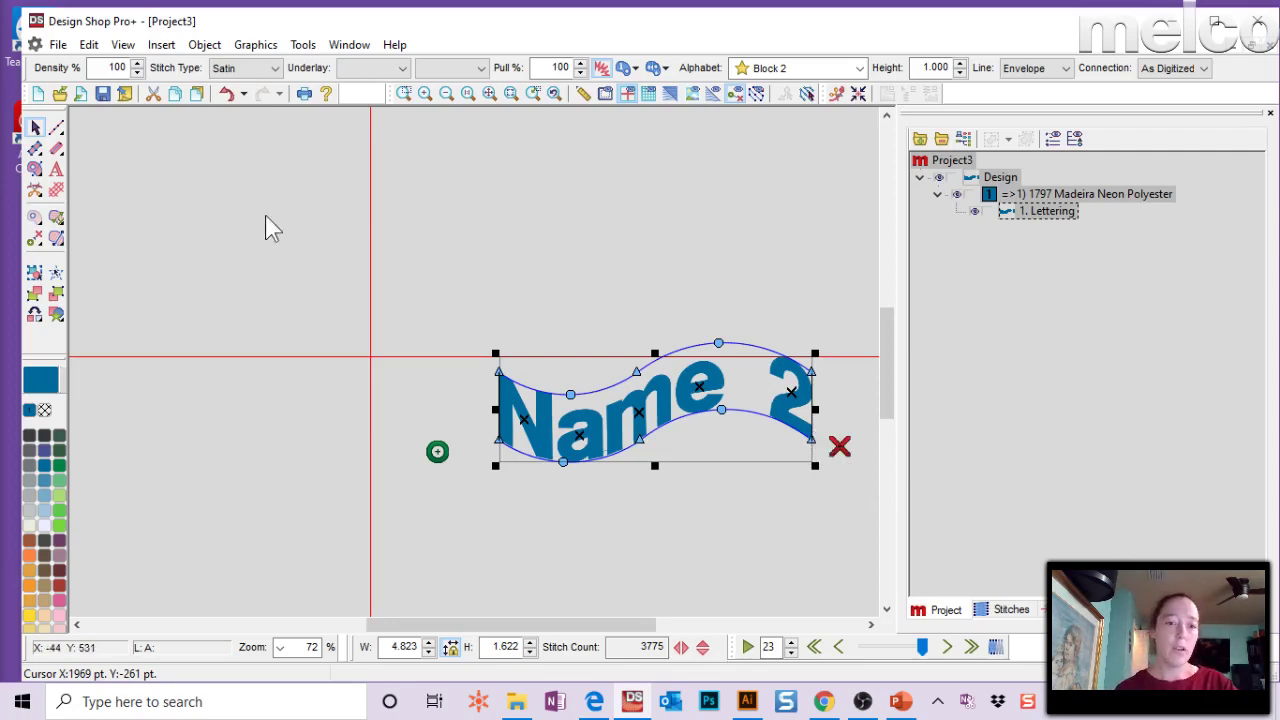
Add straight "STM" lettering in the Block 2 alphabet and move it right, across the vertical centre line.
click(56, 169)
click(207, 337)
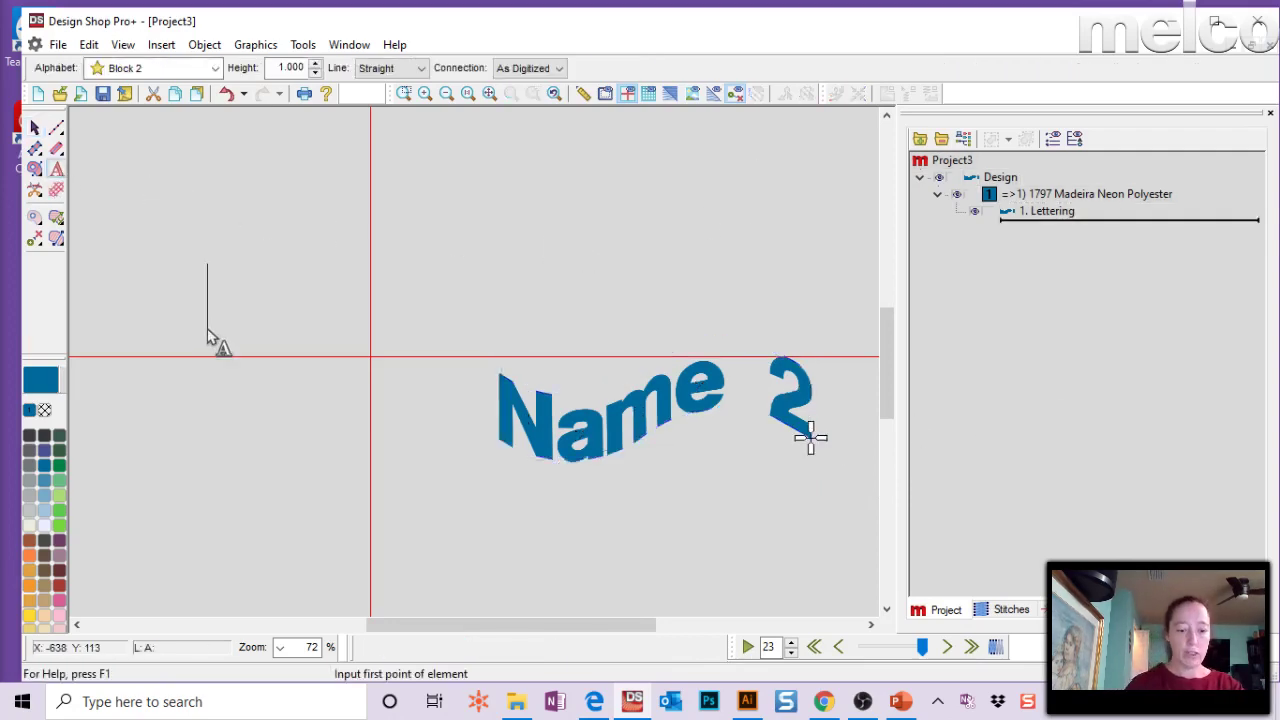
text(STM)
key(Return)
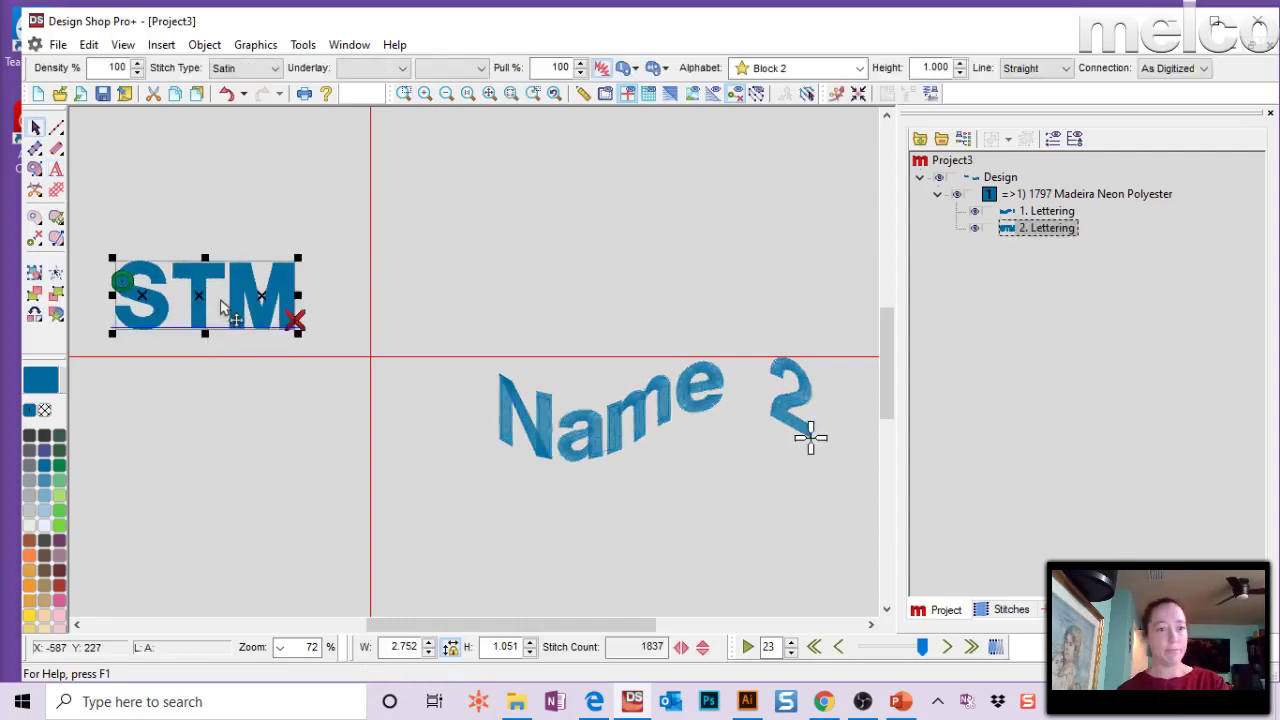
drag(228, 300, 416, 298)
Enable Monogram Mode in the "STM" lettering's object properties and move the dialog clear of the letters.
double_click(400, 285)
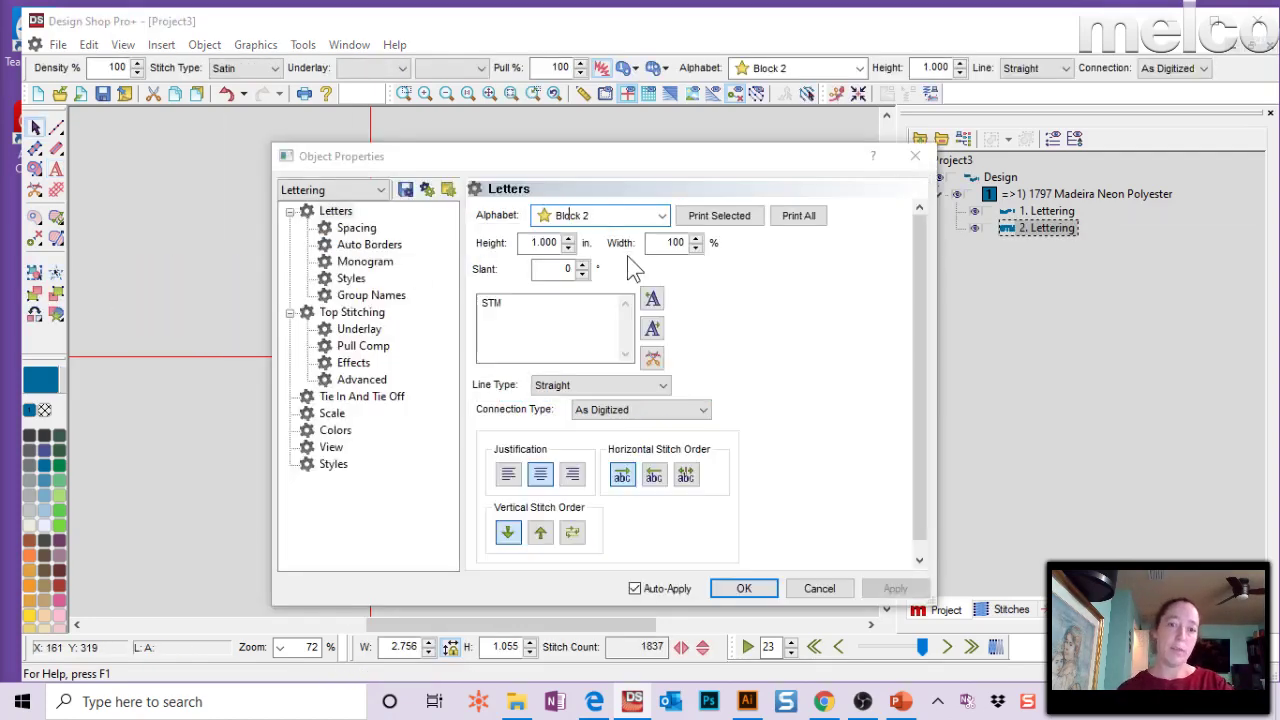
double_click(546, 330)
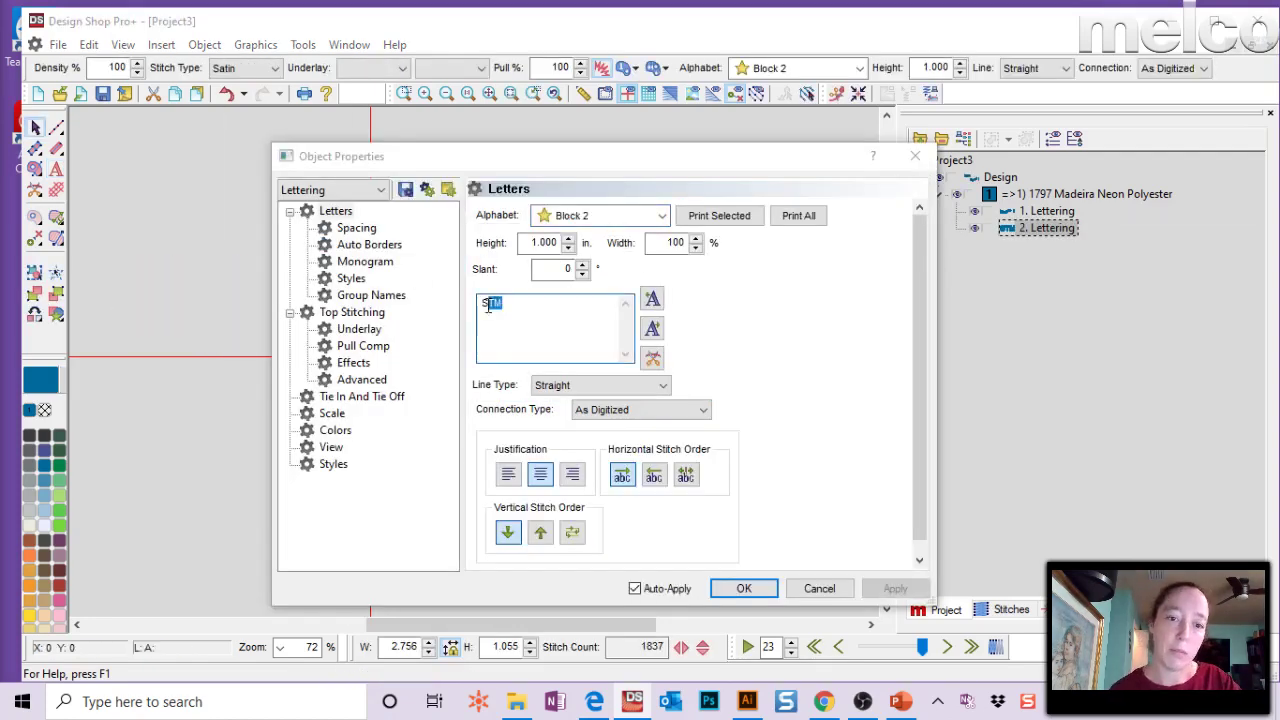
click(536, 328)
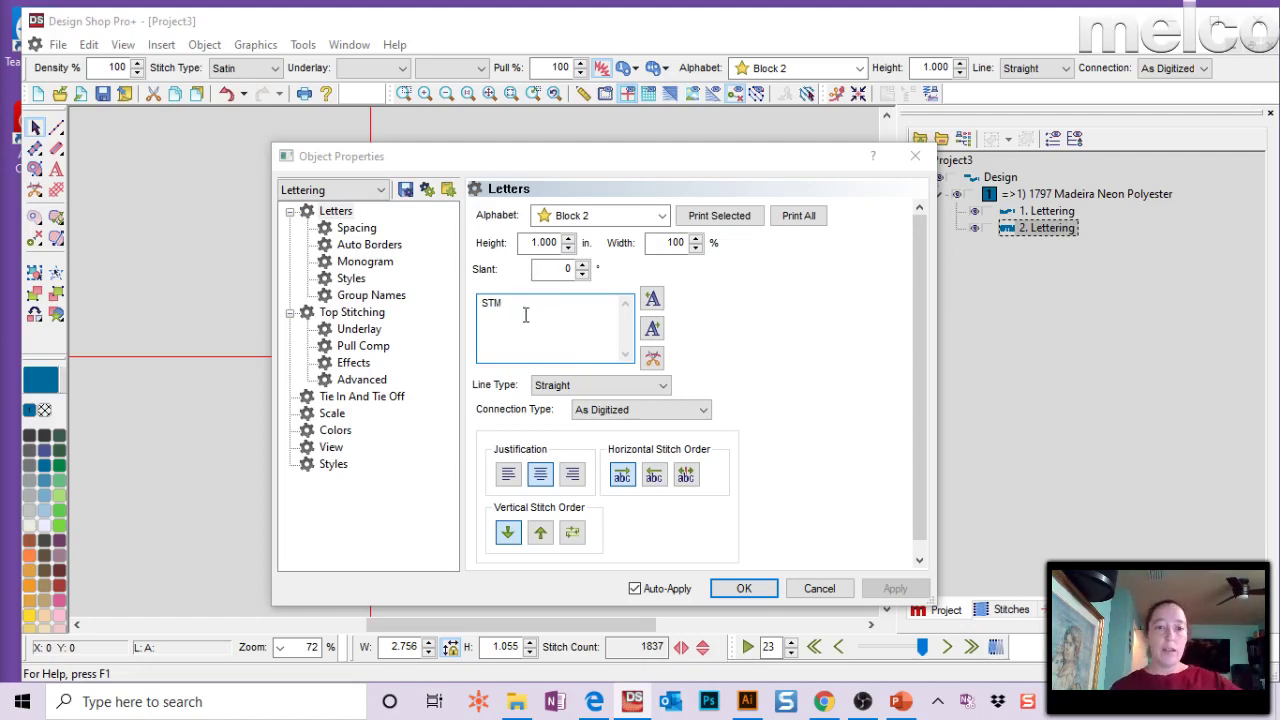
click(362, 263)
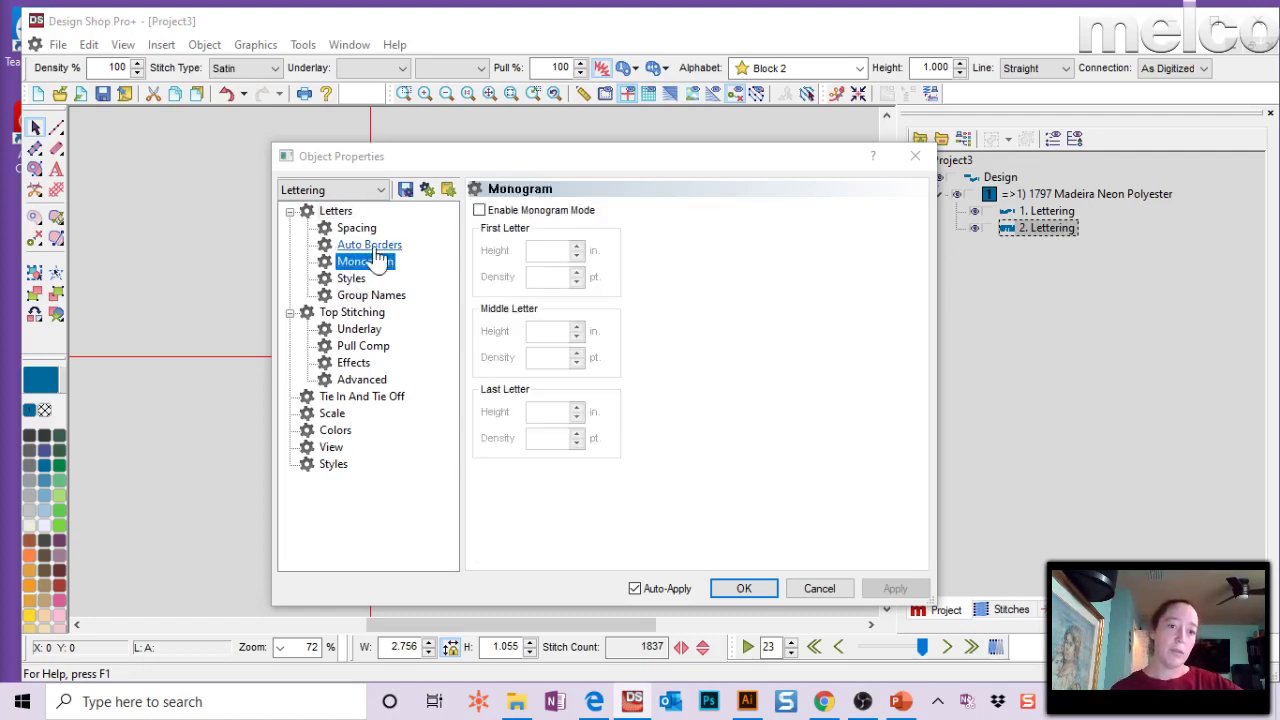
click(479, 210)
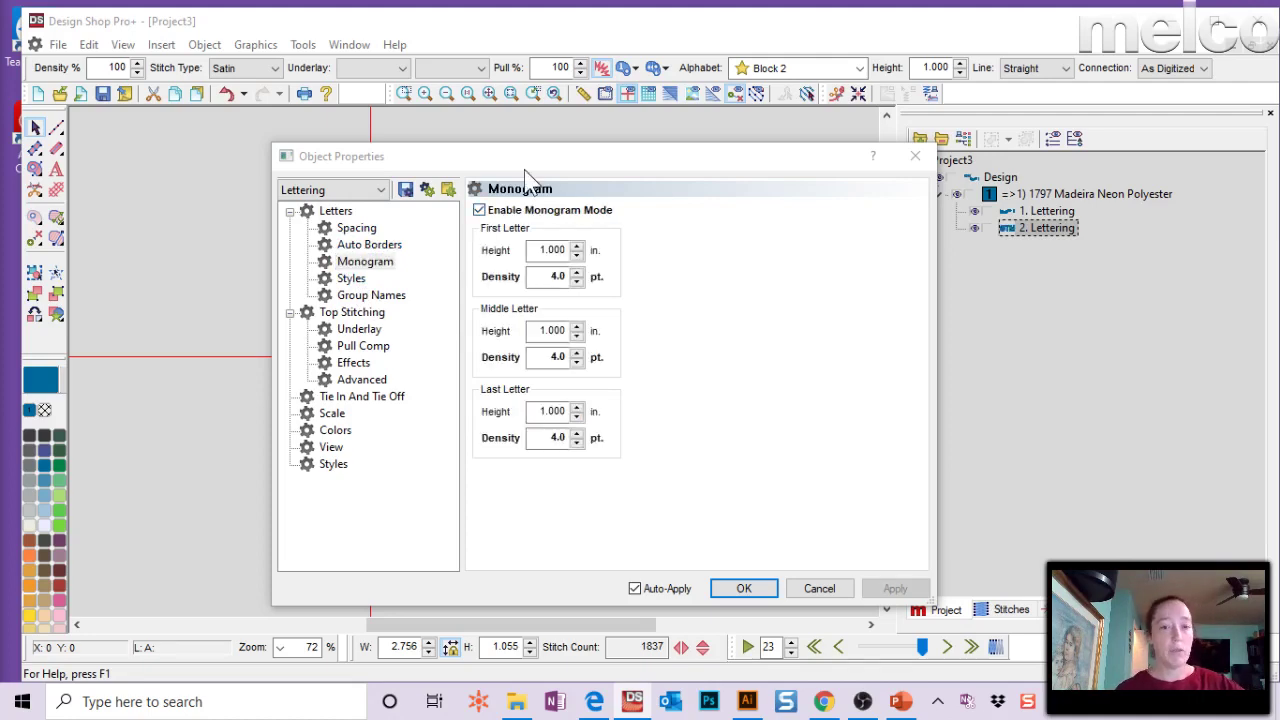
drag(525, 171, 783, 127)
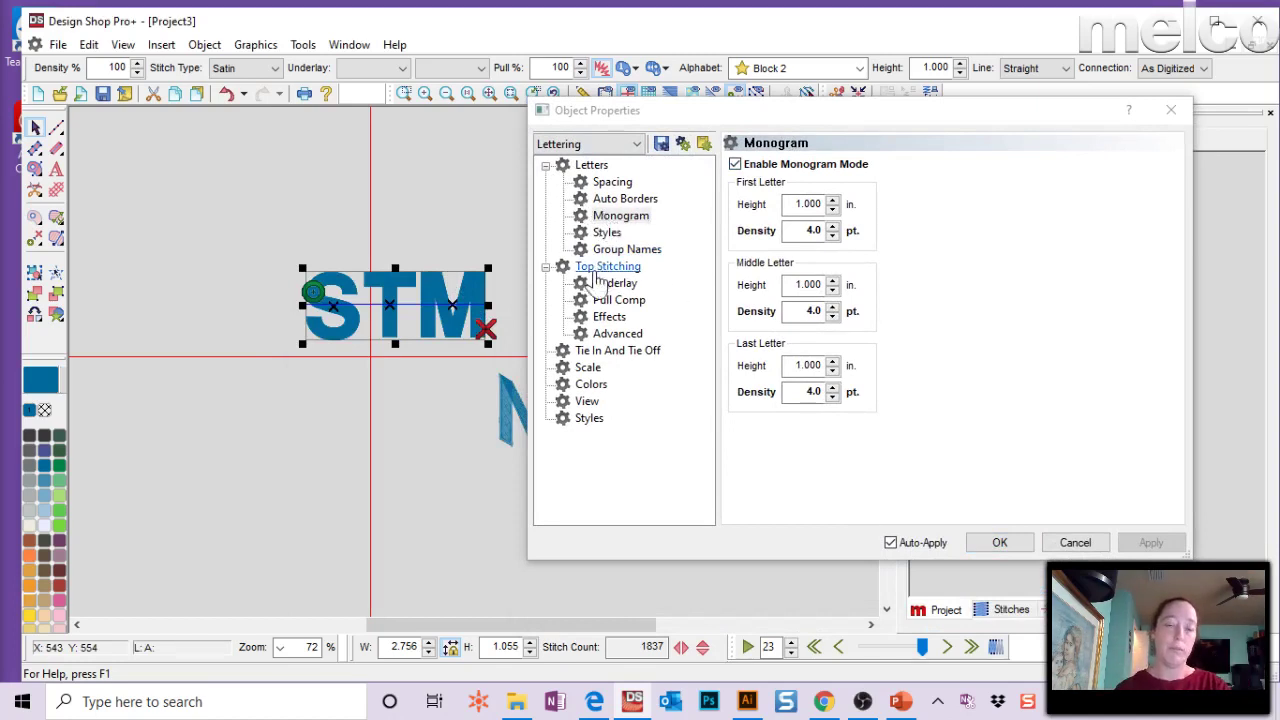
Set the monogram's middle letter height to 2 inches.
double_click(808, 285)
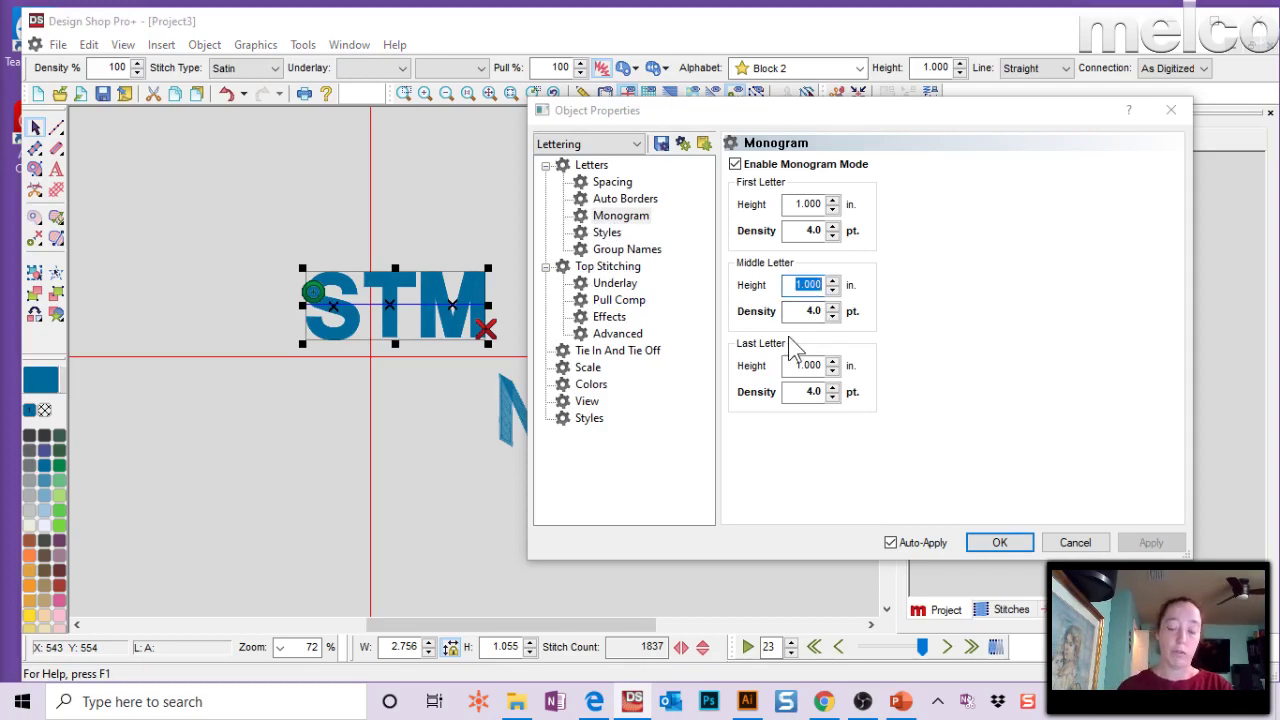
text(2)
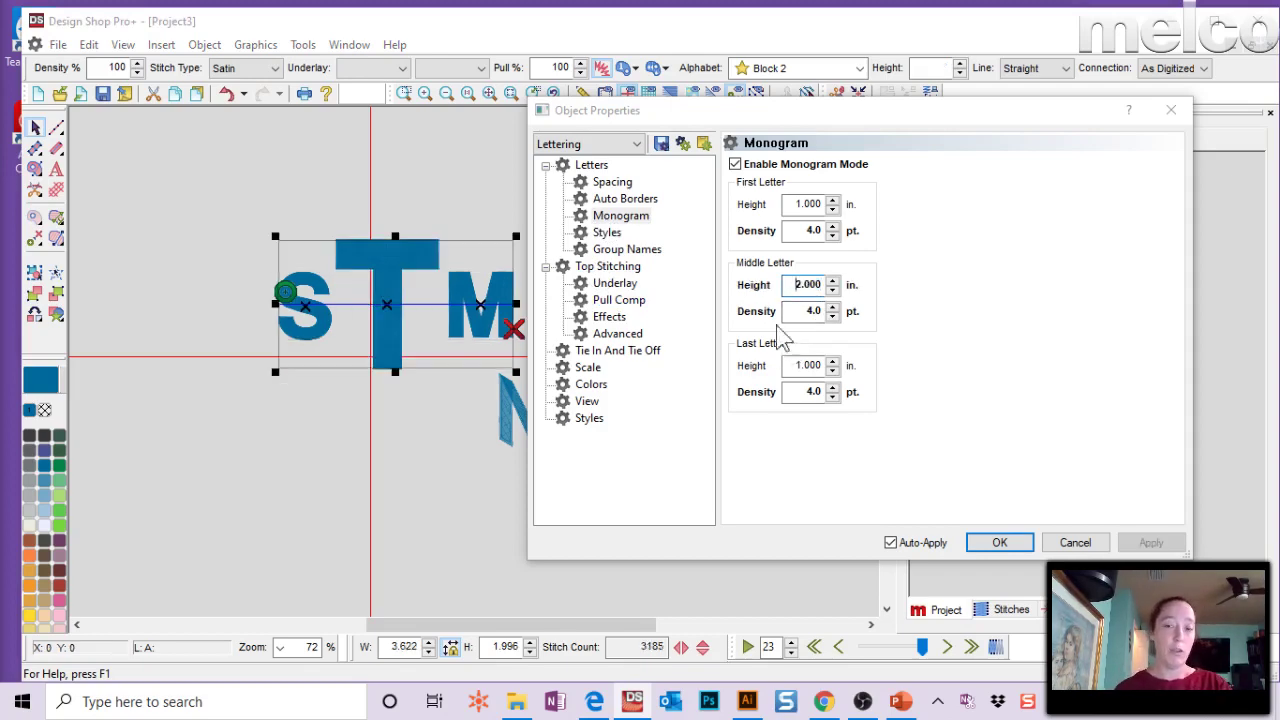
click(395, 272)
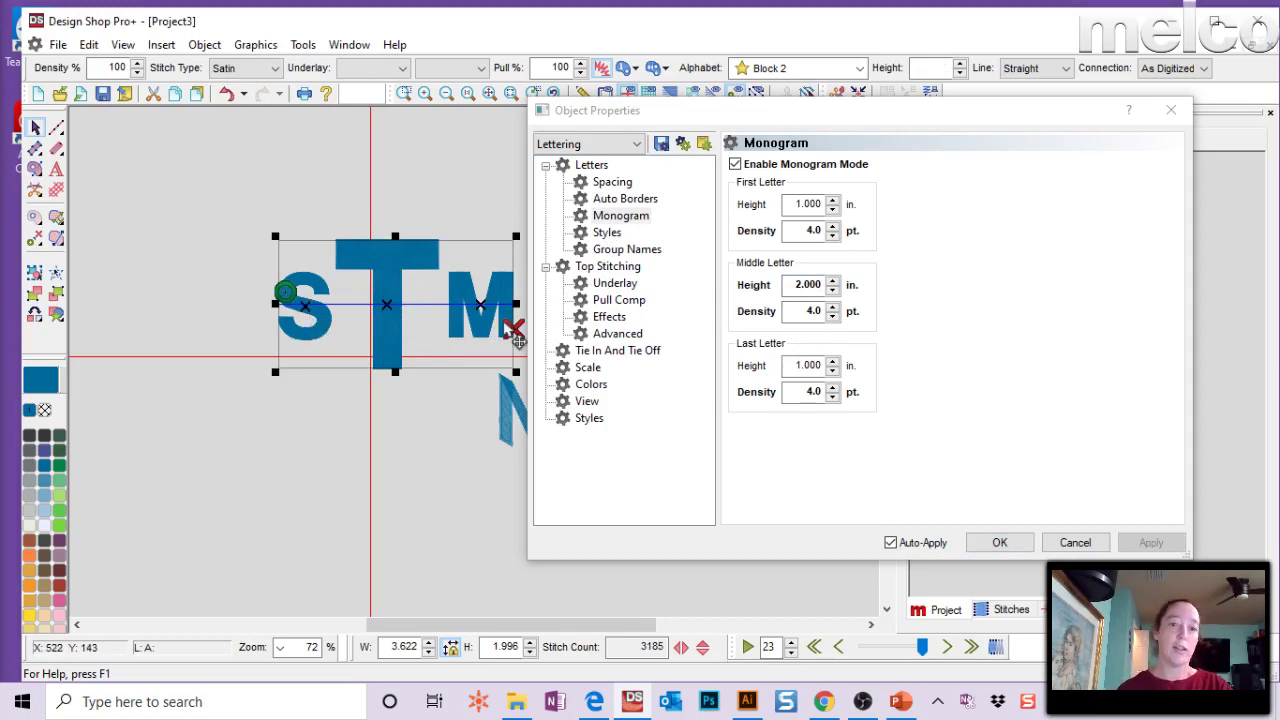
click(808, 285)
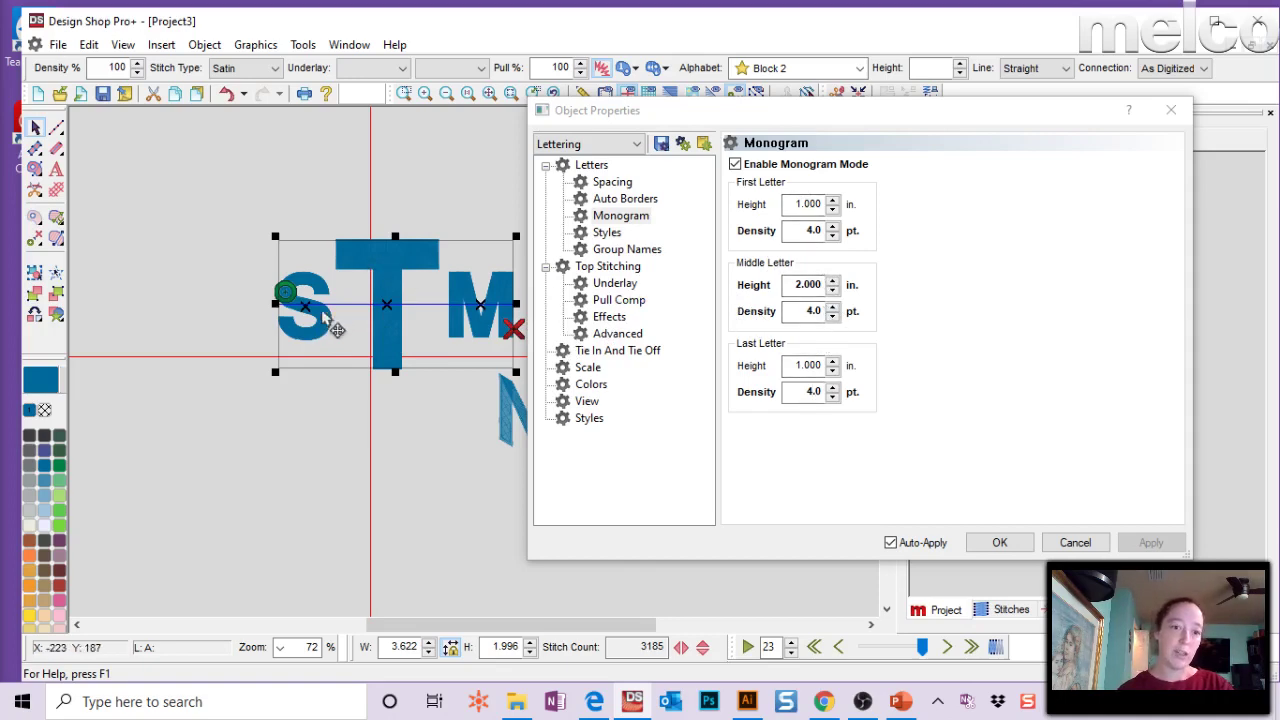
click(798, 311)
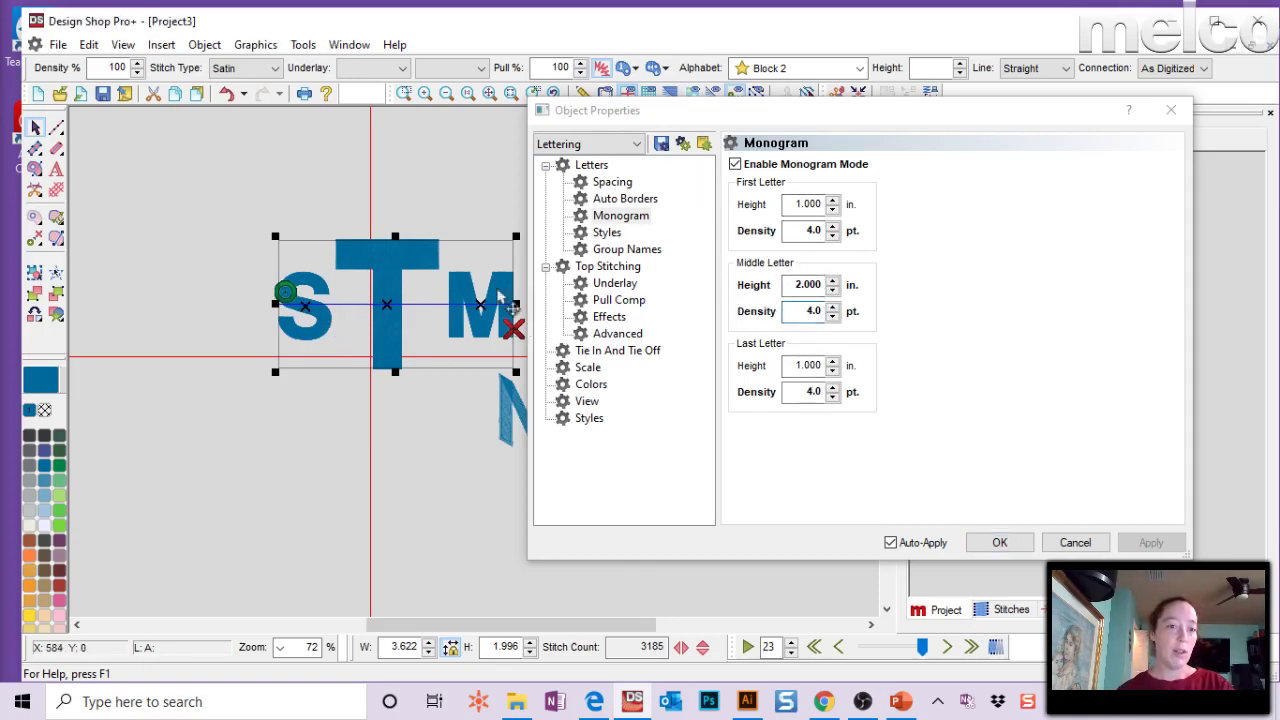
click(808, 391)
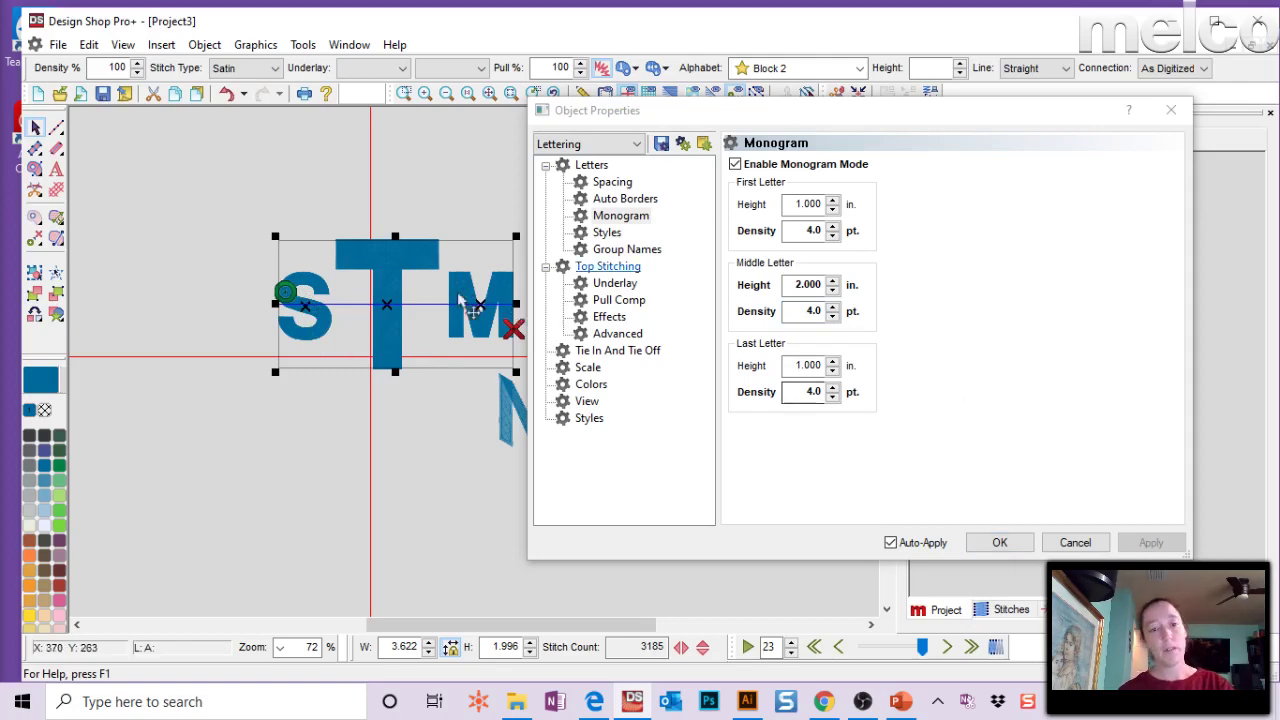
Move the monogram's S and M inward along the baseline so both sit closer to the T's stem.
click(305, 318)
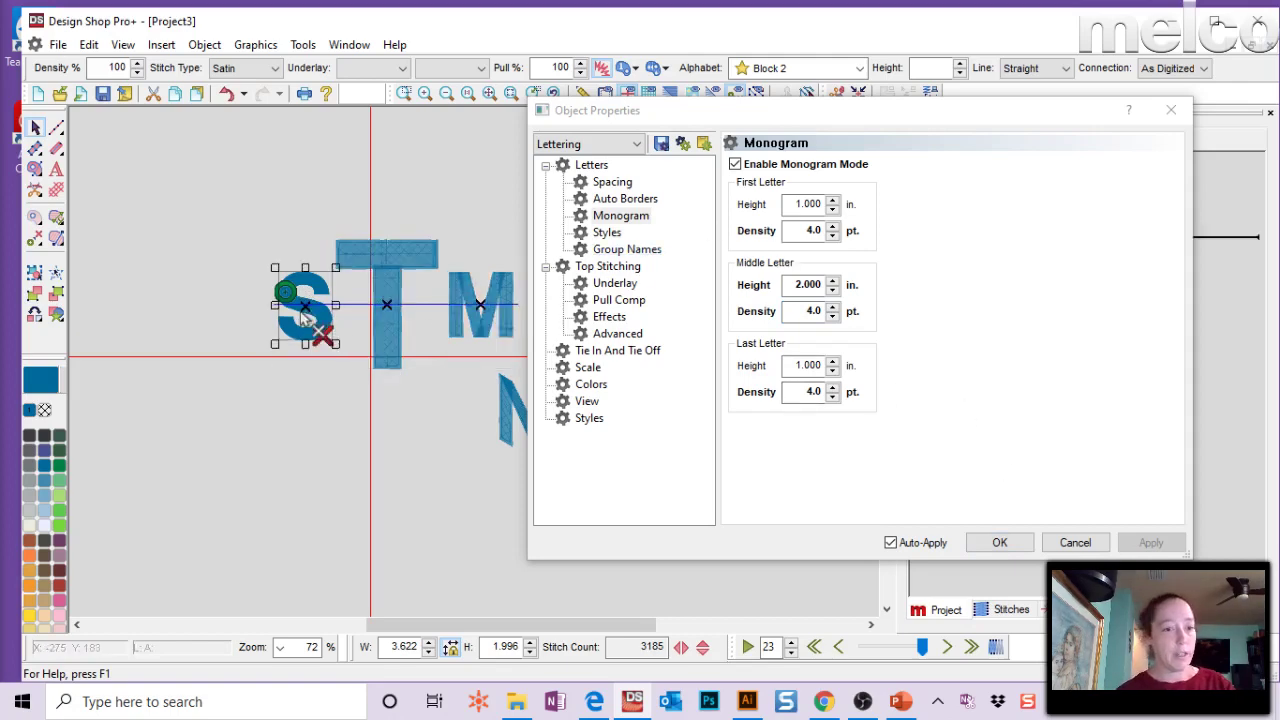
drag(305, 318, 341, 330)
click(472, 320)
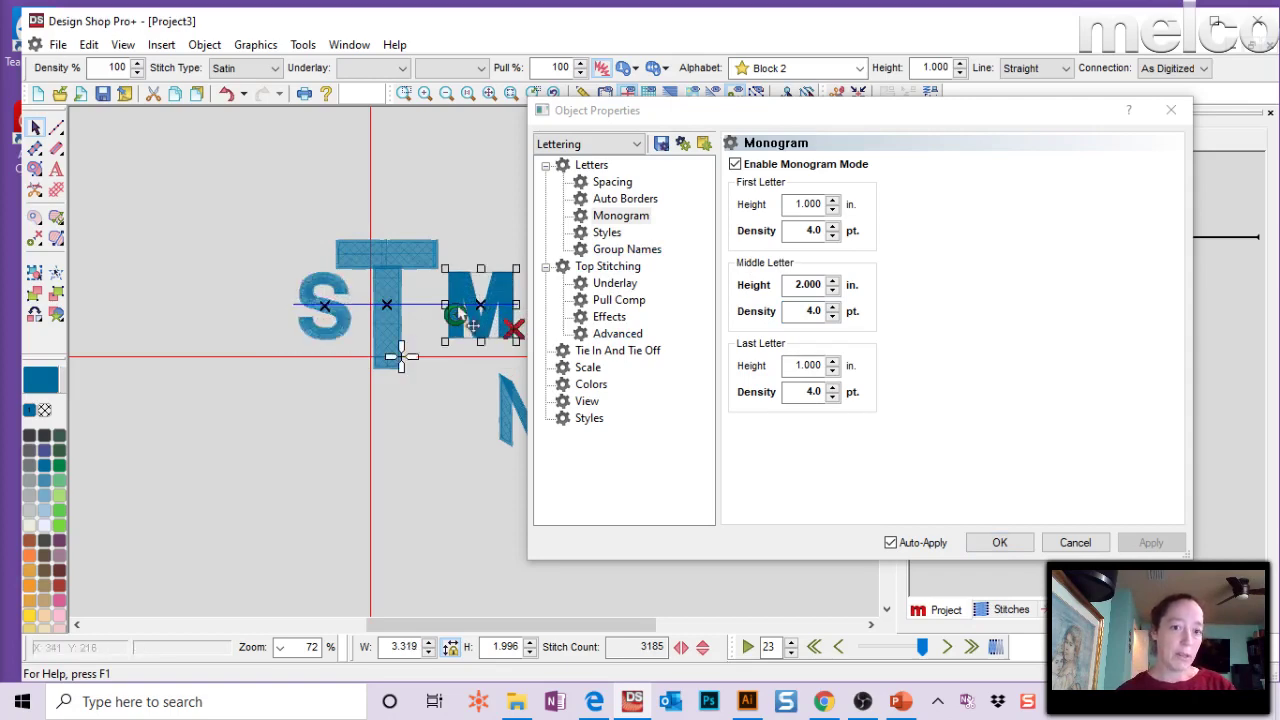
drag(472, 322, 433, 316)
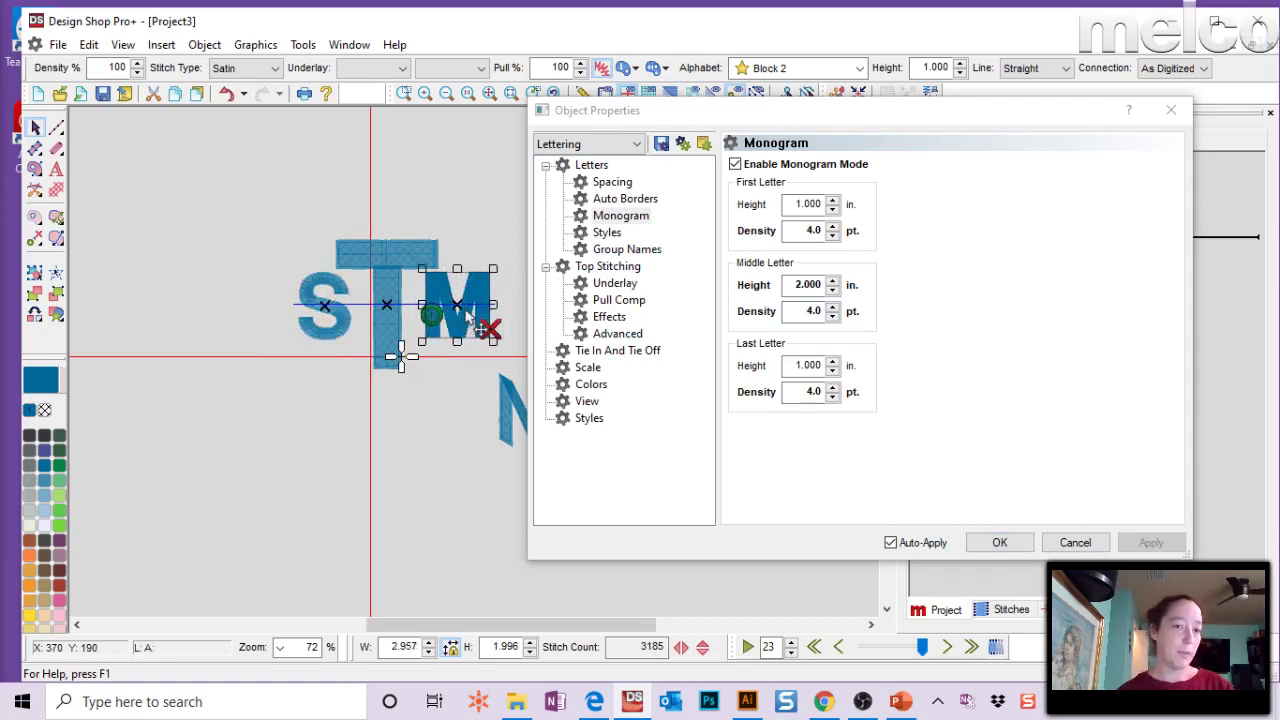
Lower the S and M to the foot of the T and tuck them against its stem beneath the crossbar.
click(327, 310)
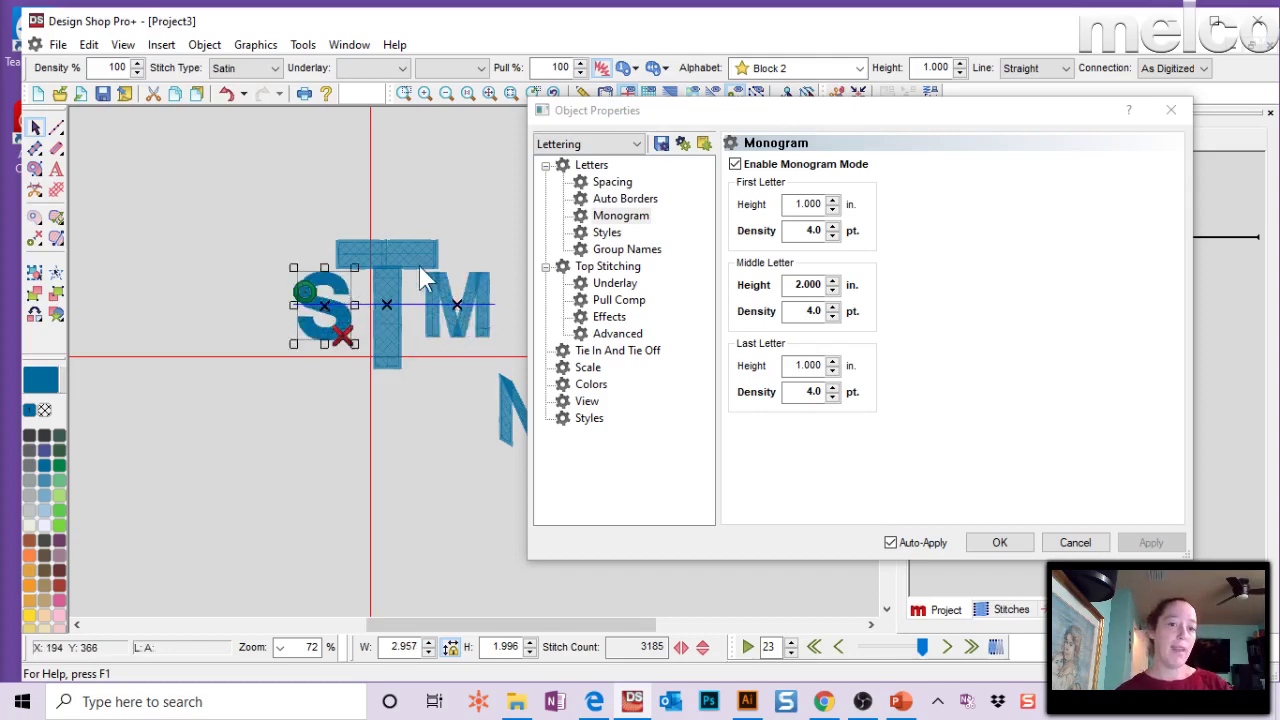
drag(323, 317, 347, 344)
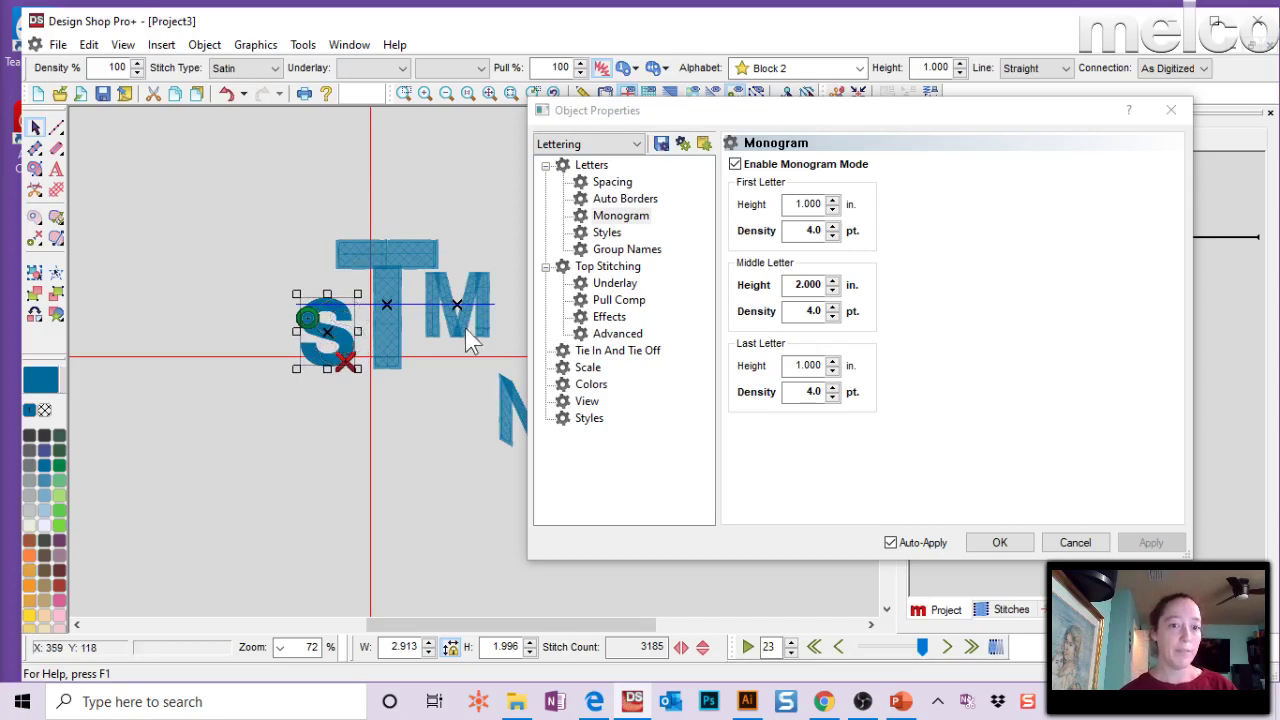
click(463, 320)
drag(461, 316, 442, 339)
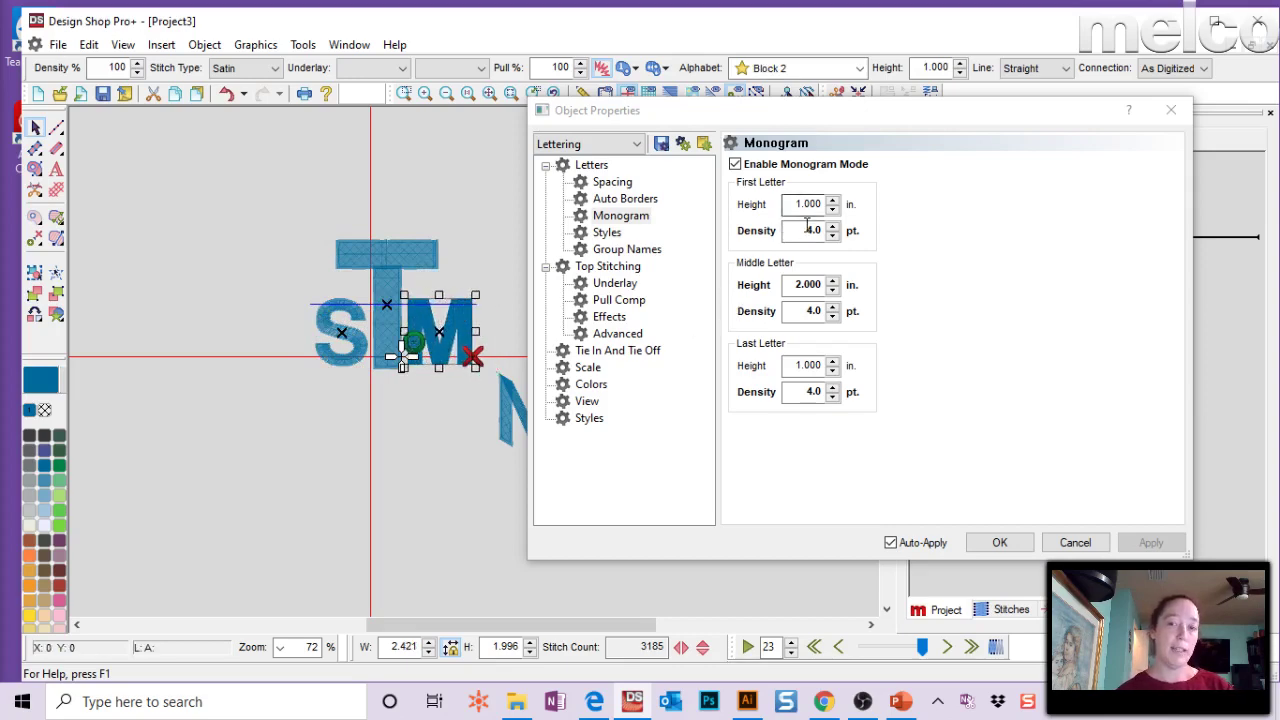
drag(442, 338, 445, 338)
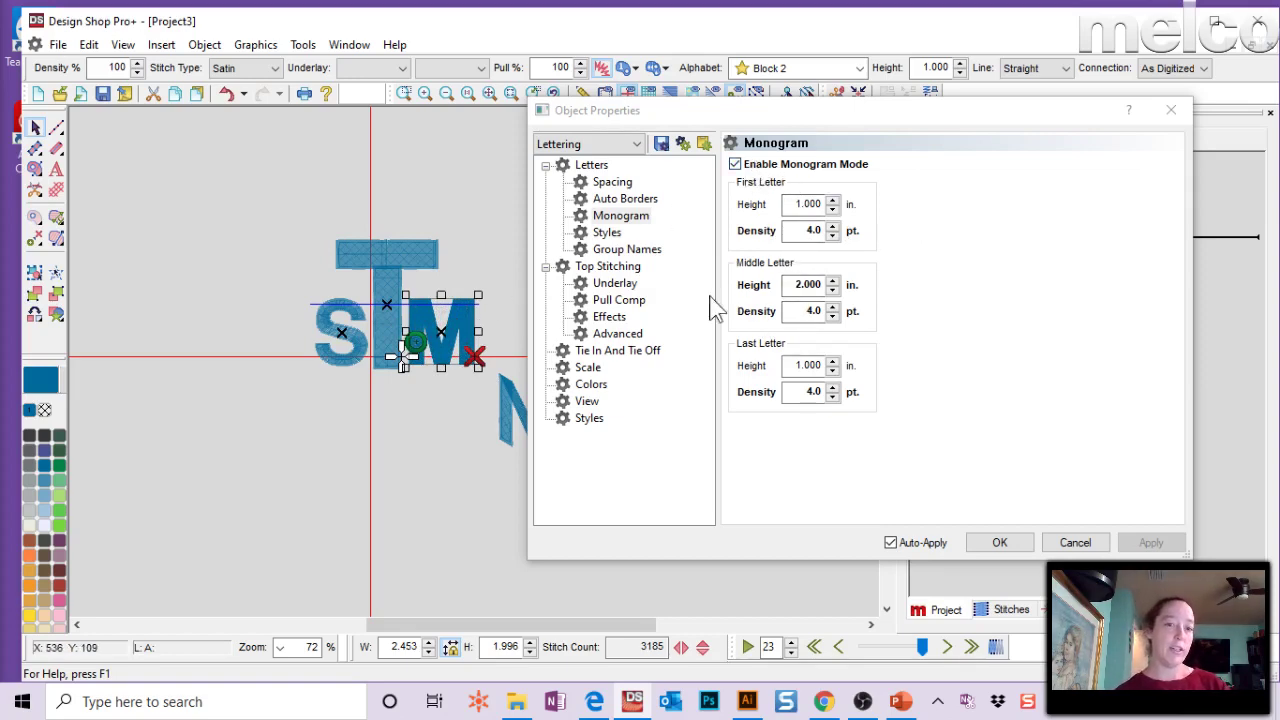
Accept the "STM" monogram's object properties and close the dialog.
click(805, 204)
key(Tab)
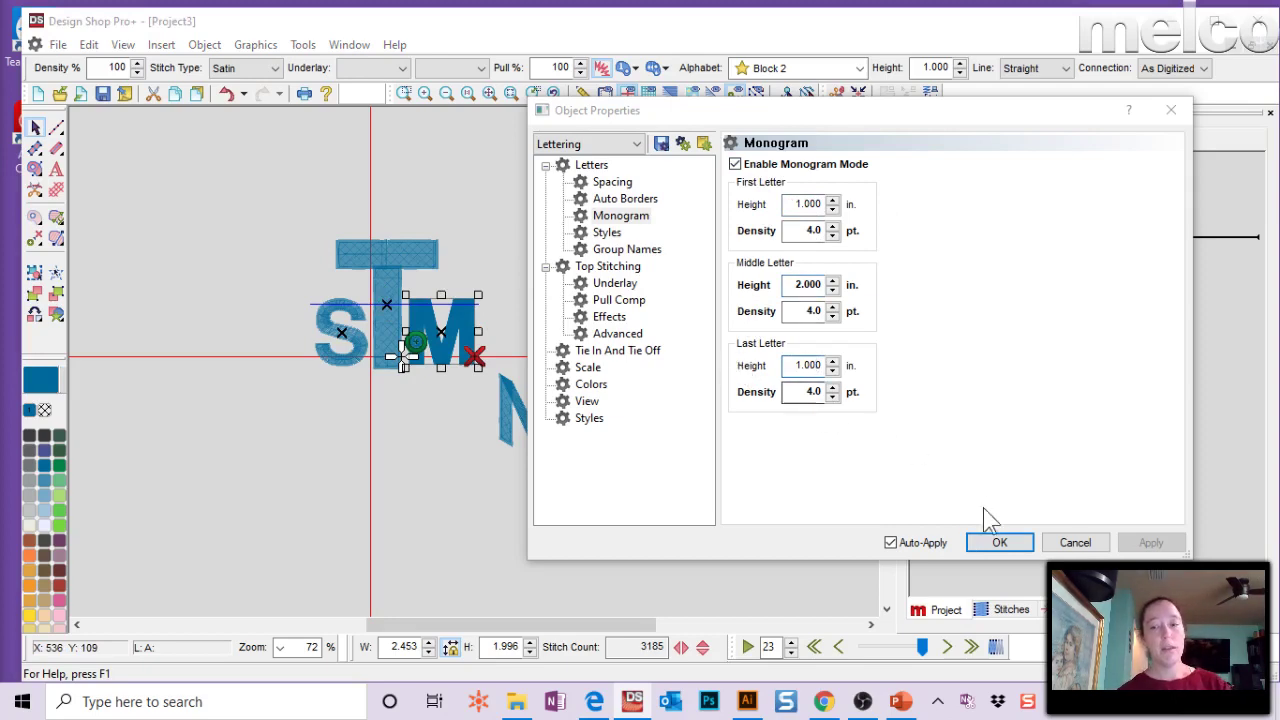
click(386, 405)
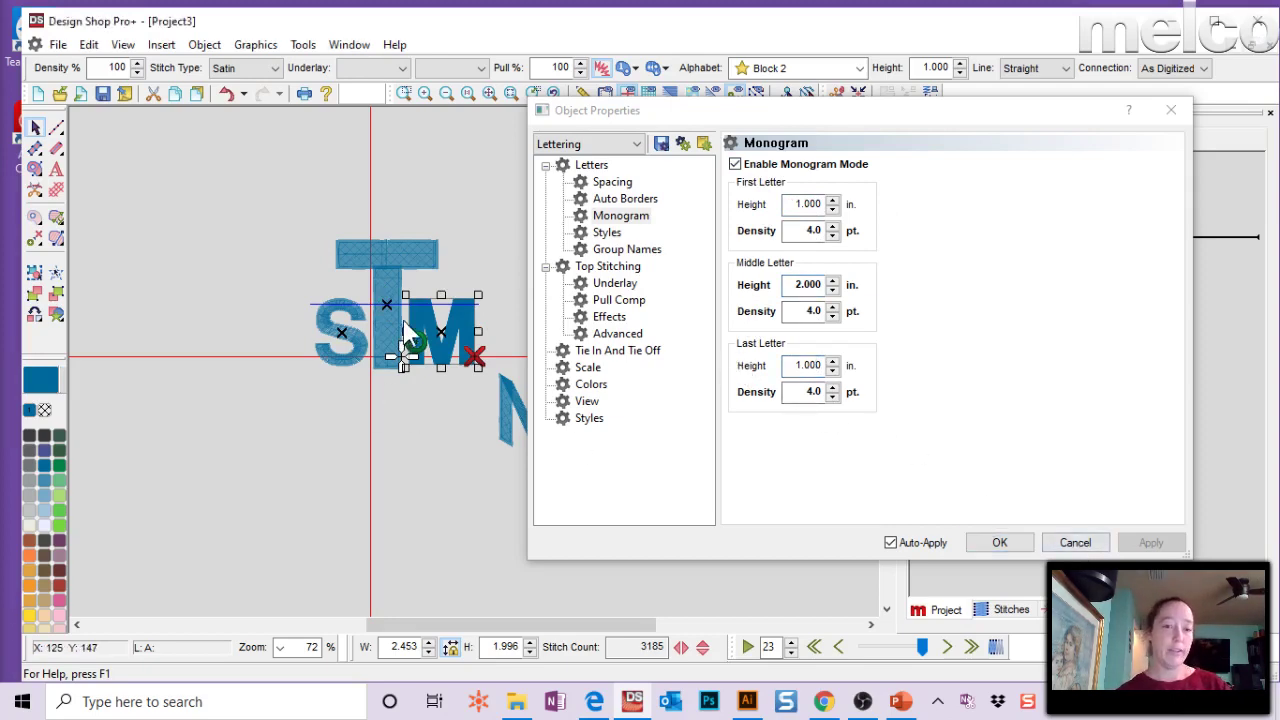
click(988, 541)
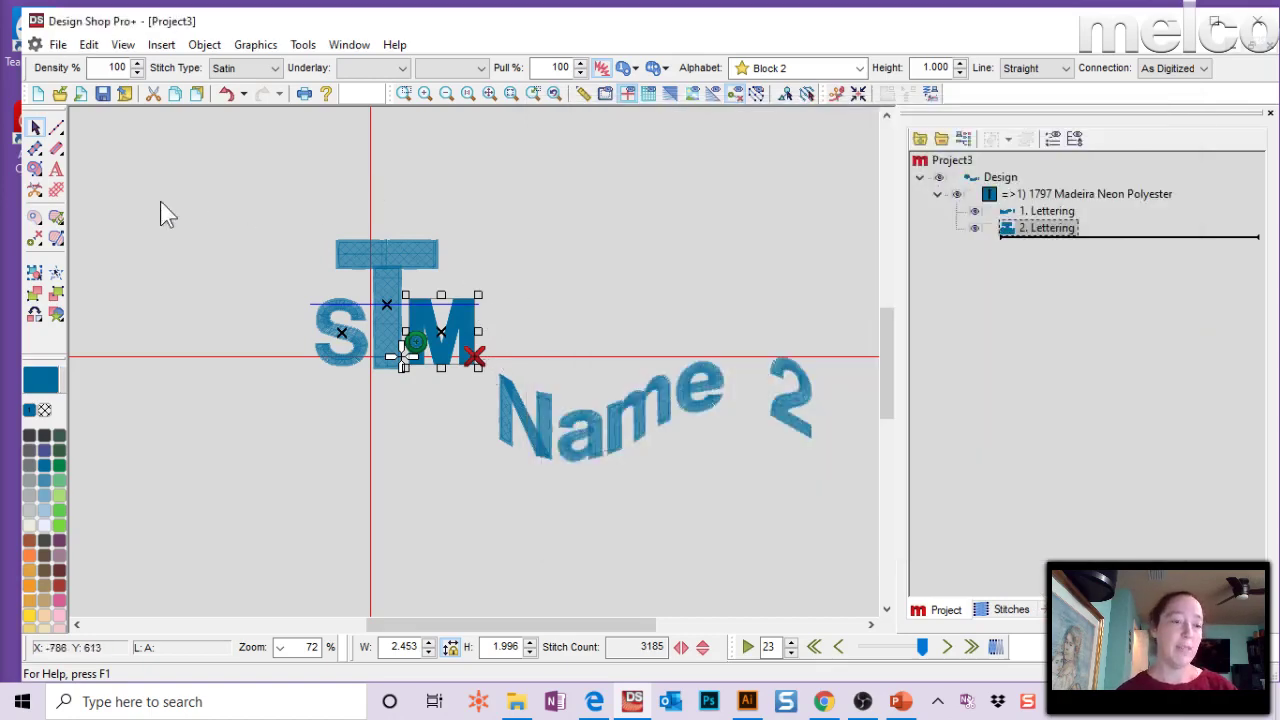
Add a short first name as straight Block 2 lettering, 1 inch high, above the wavy "Name 2" lettering.
click(56, 169)
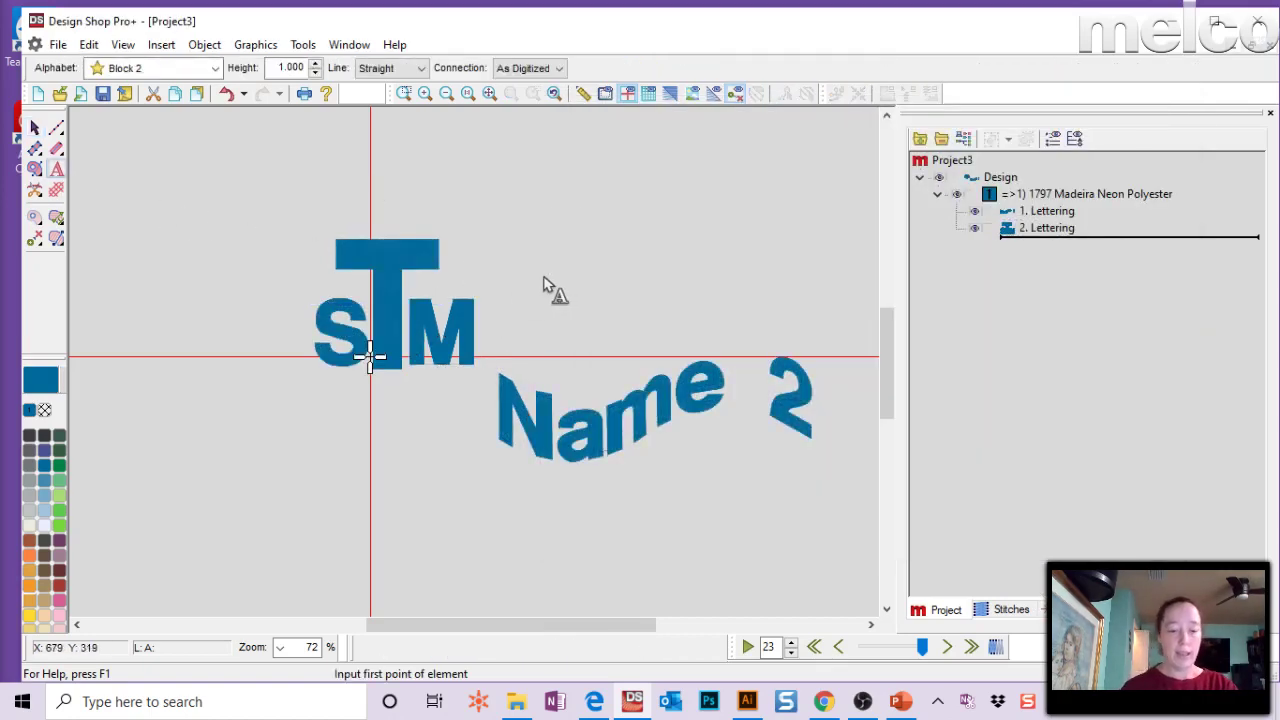
click(545, 280)
text(Sam)
key(Return)
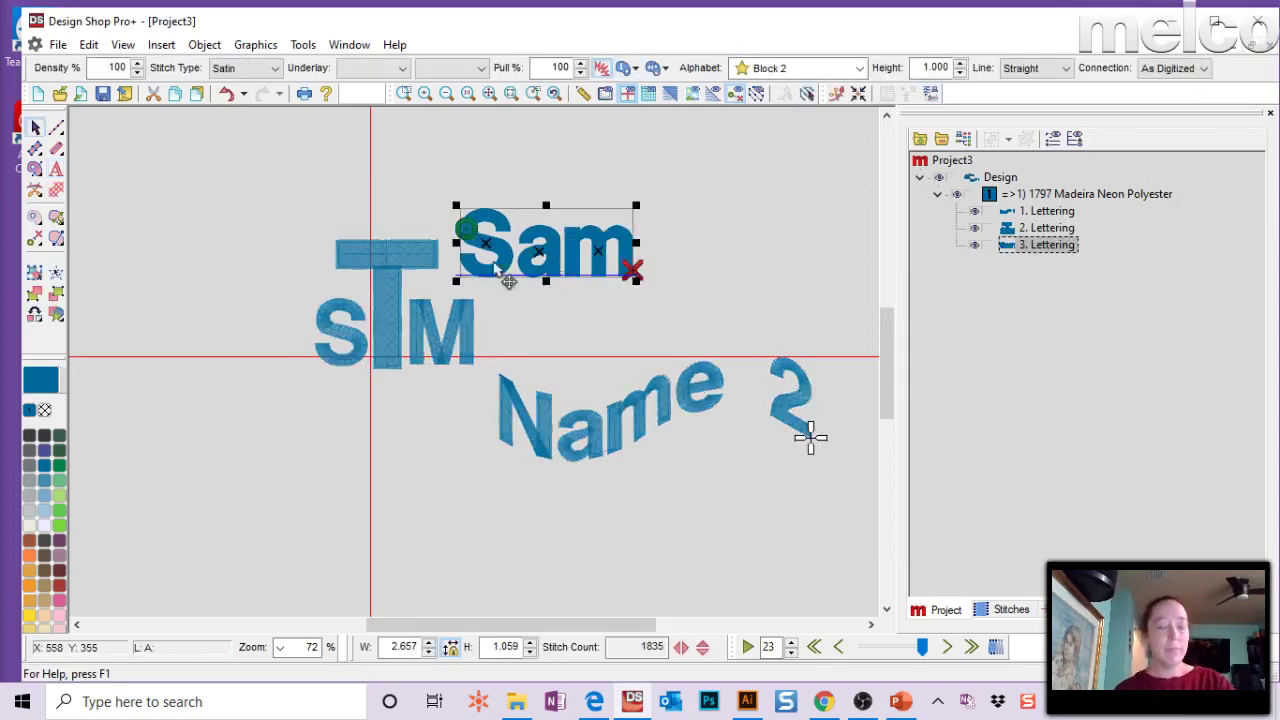
Enlarge the new name's initial letter to about 1.63 inches high, narrow it, and lower it below the baseline.
click(490, 255)
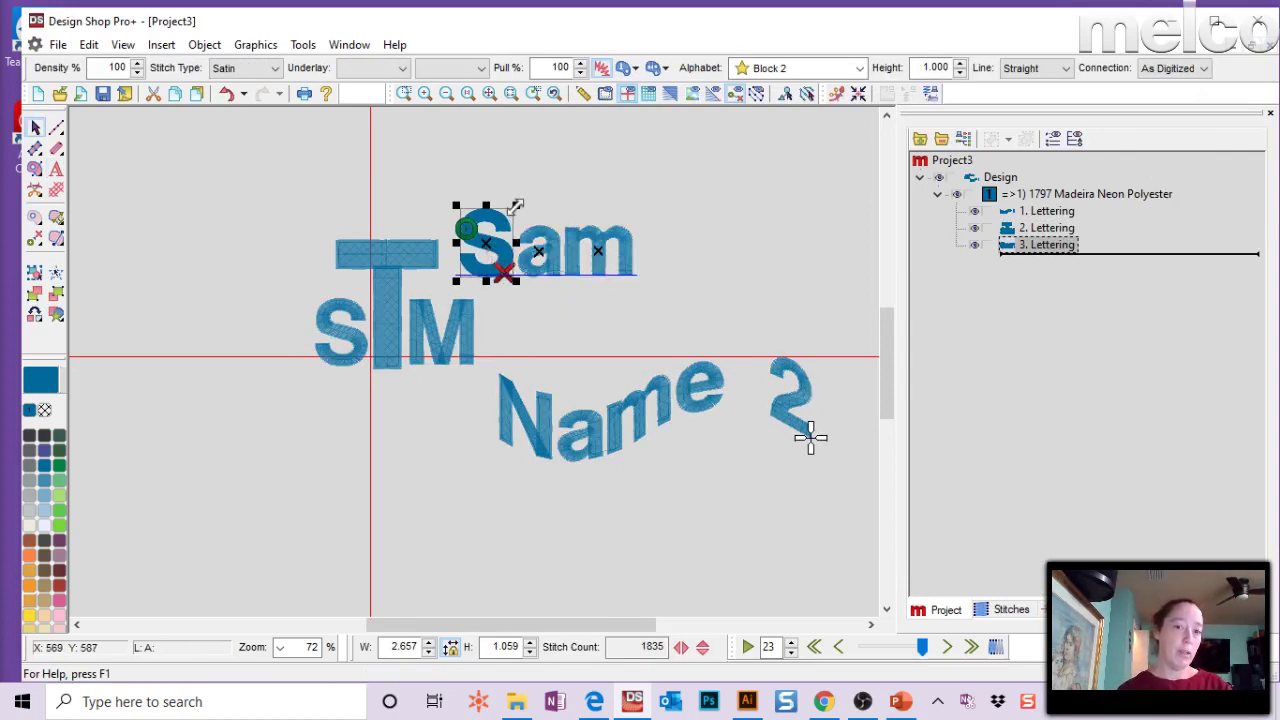
drag(516, 206, 555, 172)
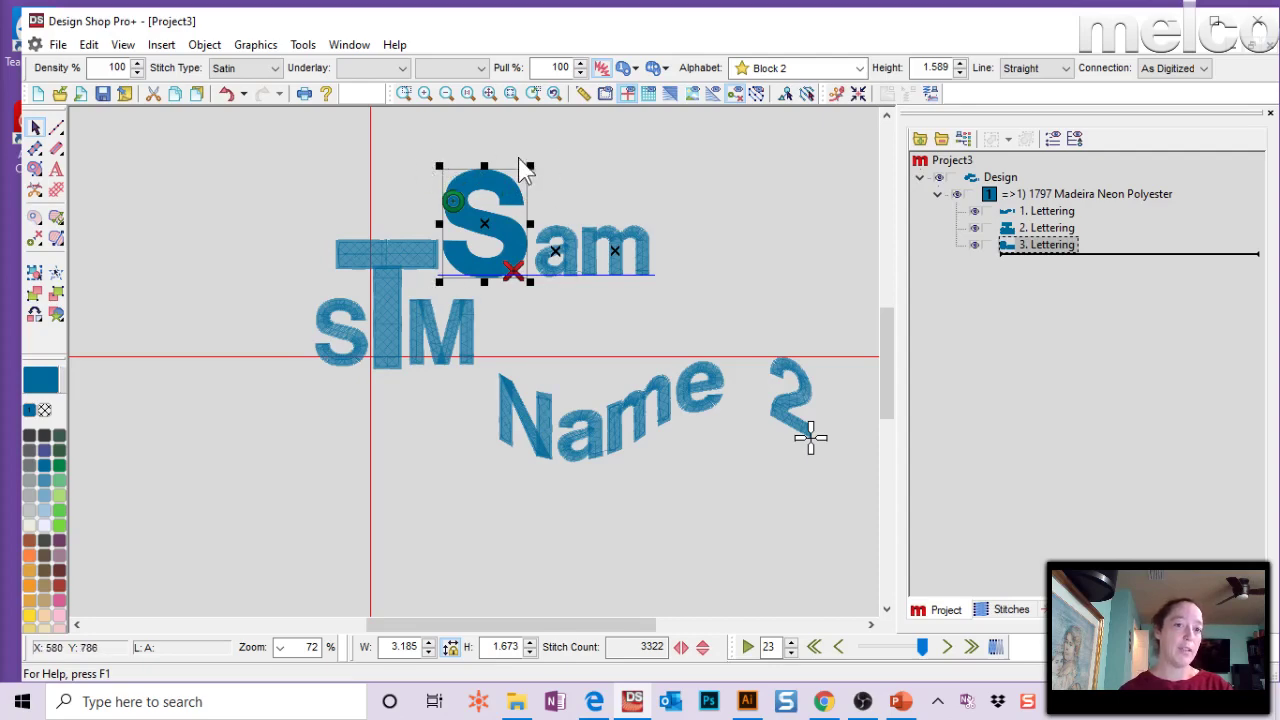
mouse_move(530, 166)
mouse_down()
mouse_move(486, 226)
mouse_move(529, 164)
mouse_up()
drag(440, 222, 455, 222)
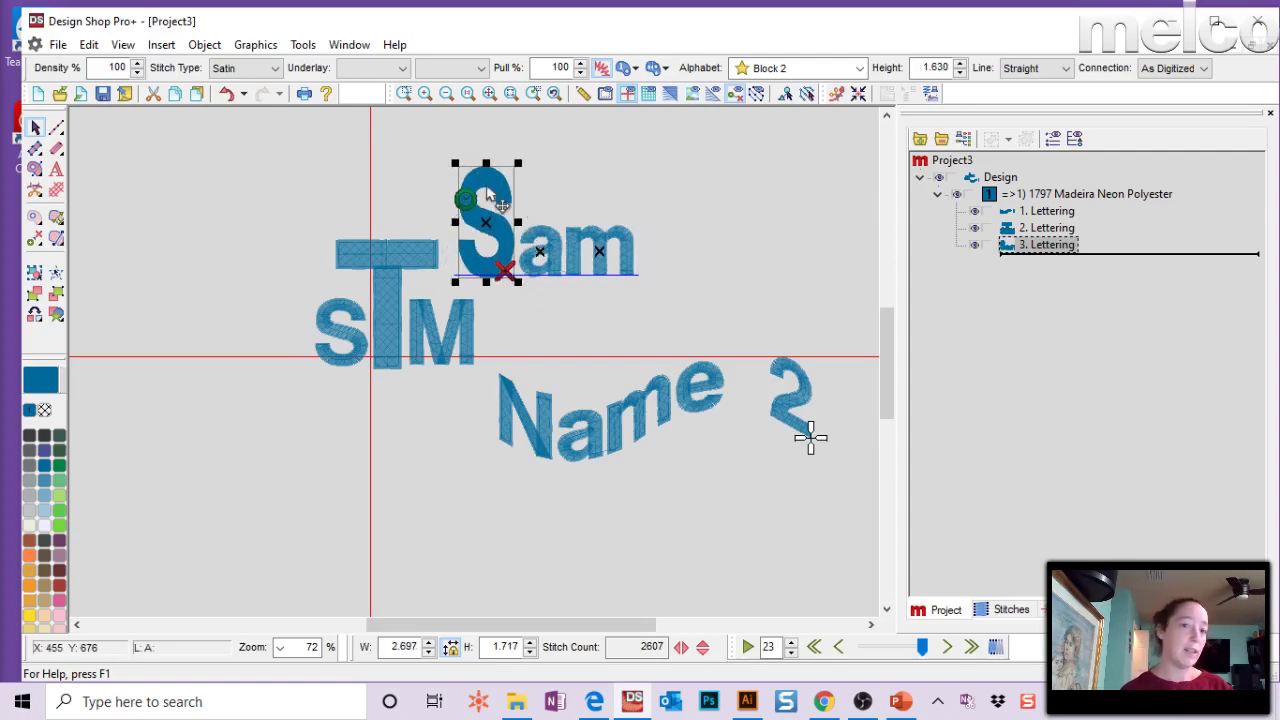
drag(548, 160, 516, 131)
drag(486, 230, 488, 251)
Select all three lettering objects in the design and delete them.
click(447, 292)
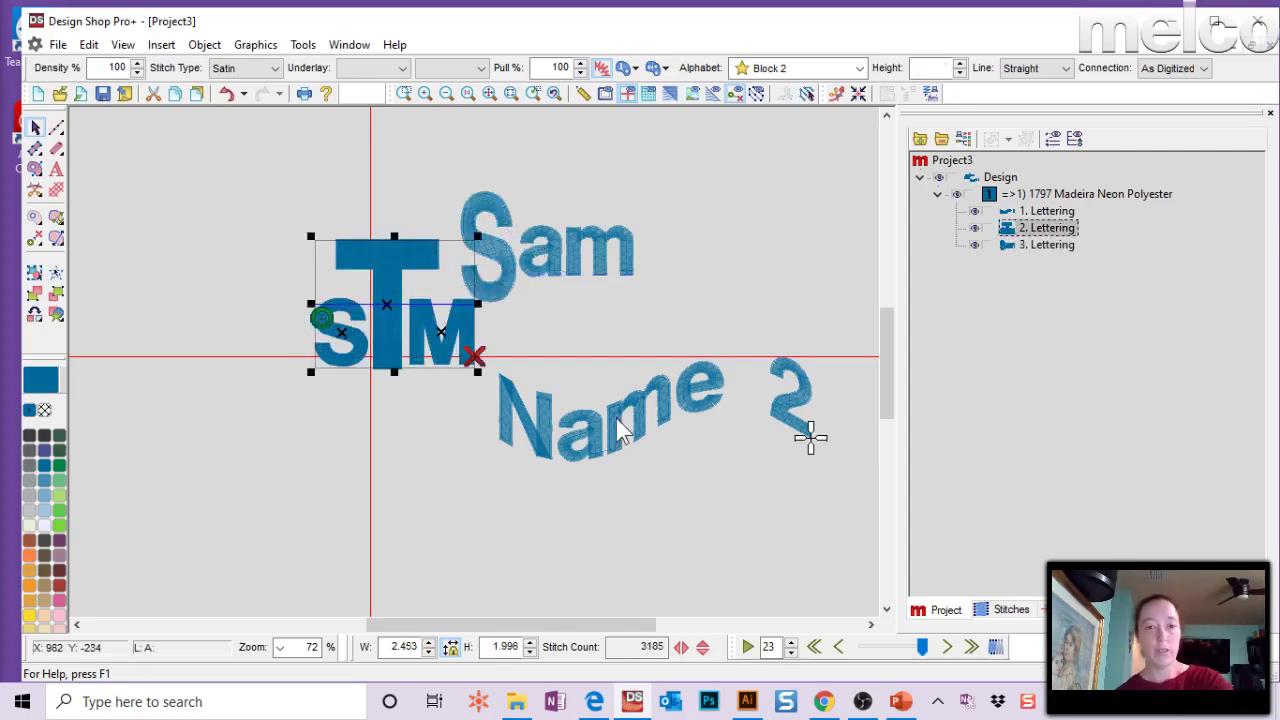
drag(288, 163, 878, 505)
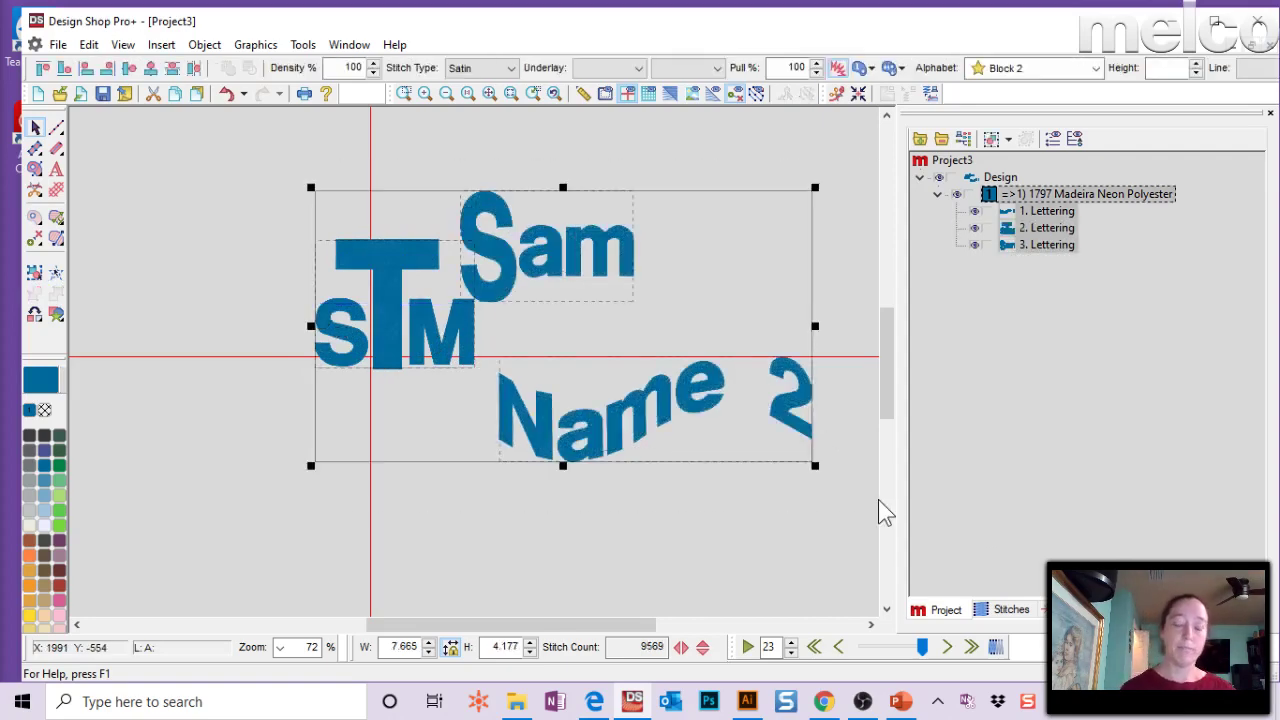
key(Delete)
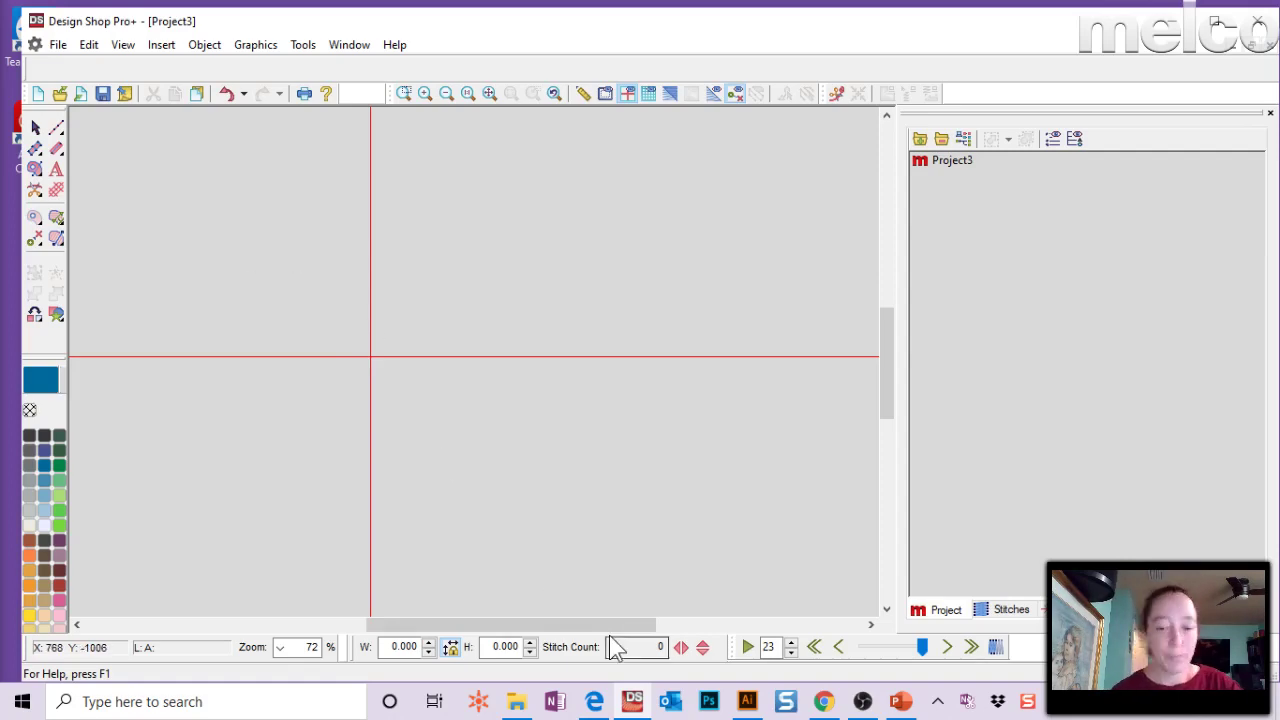
Switch to the PowerPoint presentation and correct "can not" to "cannot" in the corners question on slide 3.
click(900, 701)
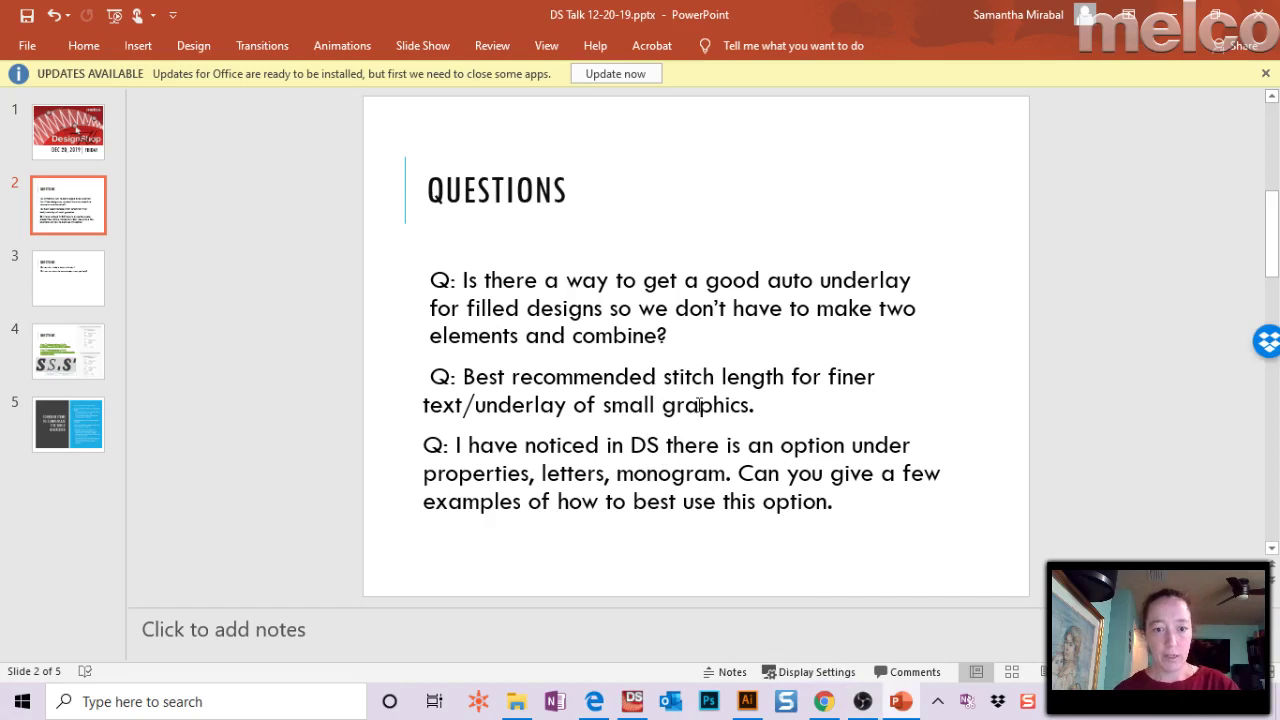
scroll(680, 433, down, 1)
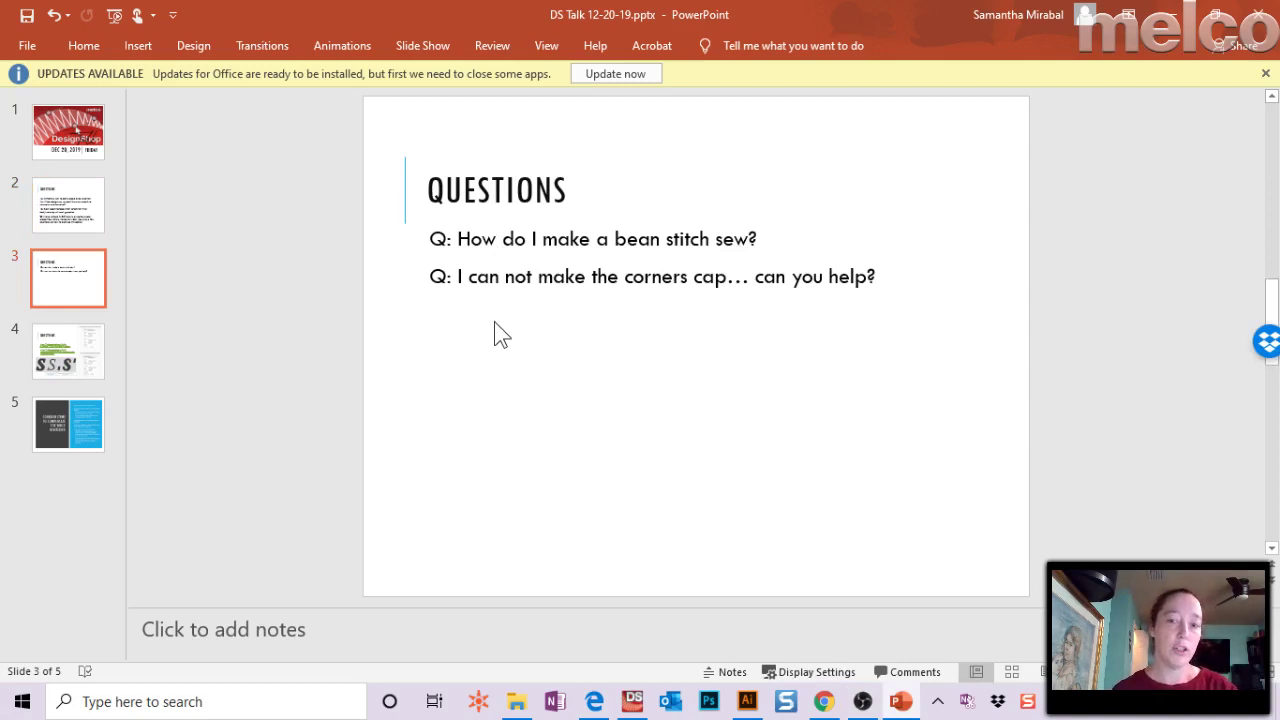
click(505, 278)
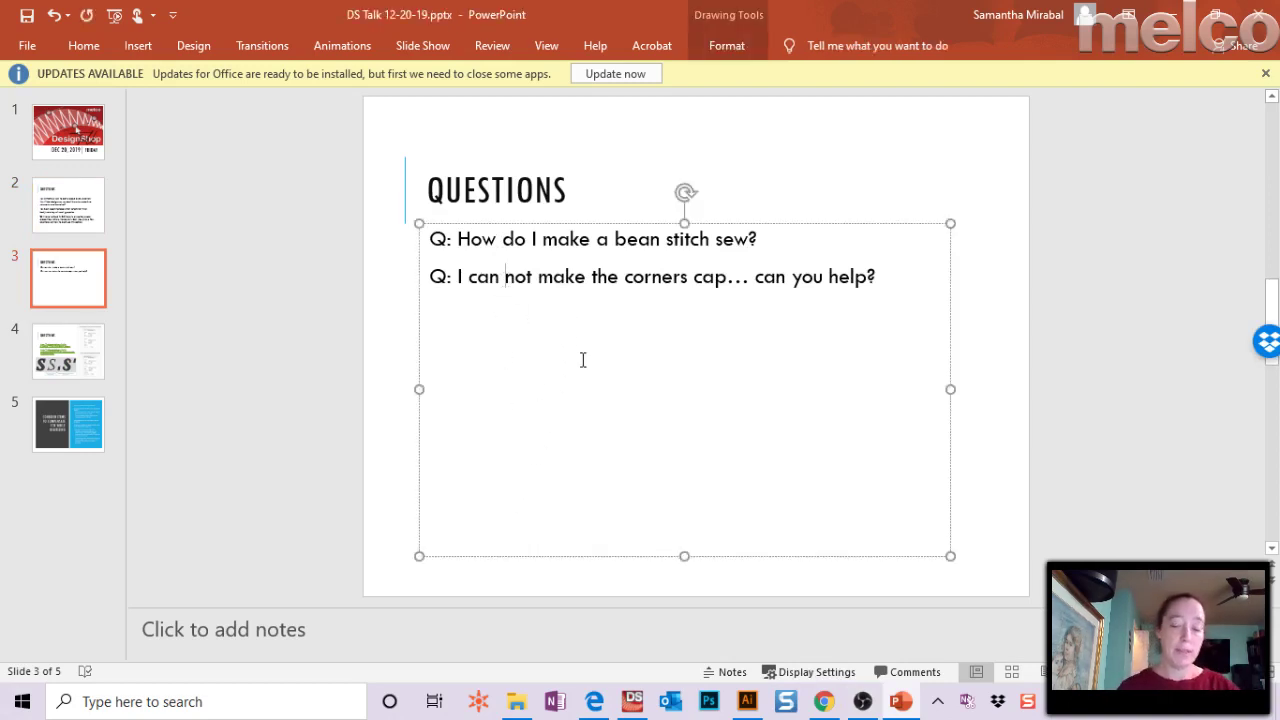
key(BackSpace)
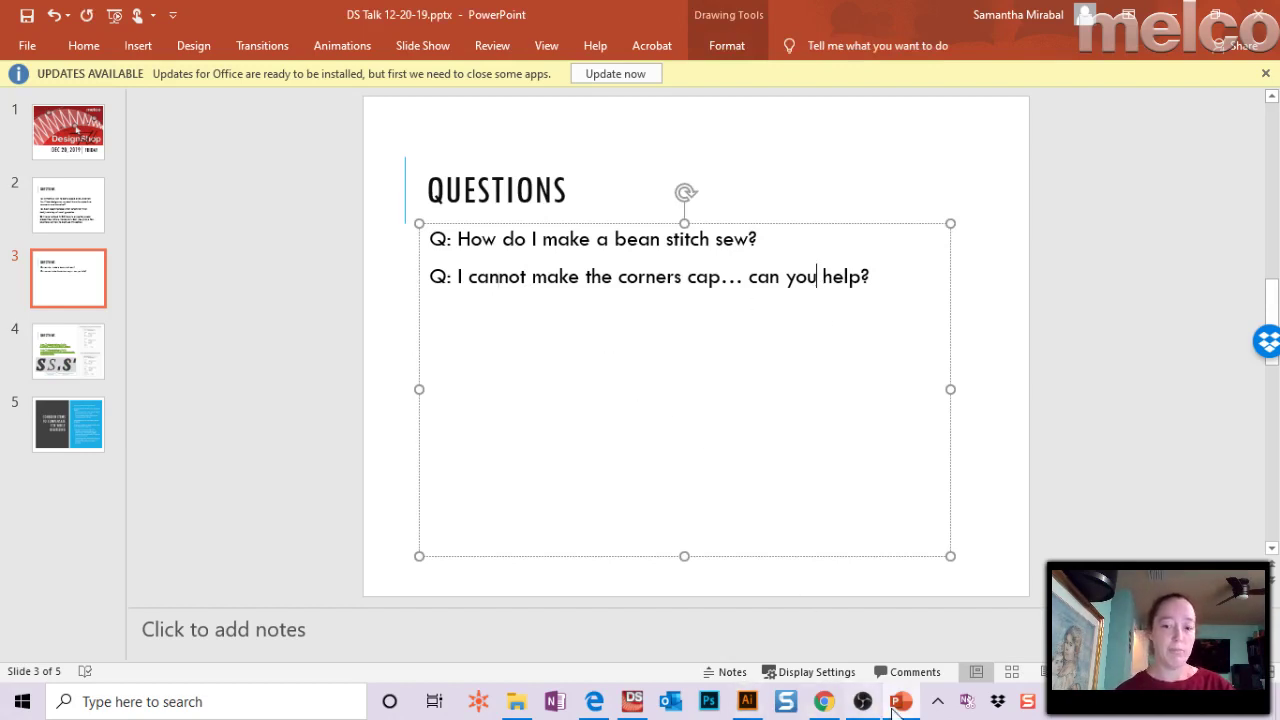
Return to Design Shop Pro+ and draw a horizontal normal walk stitch line, about 6.8 inches long, above the horizontal centre line.
click(632, 701)
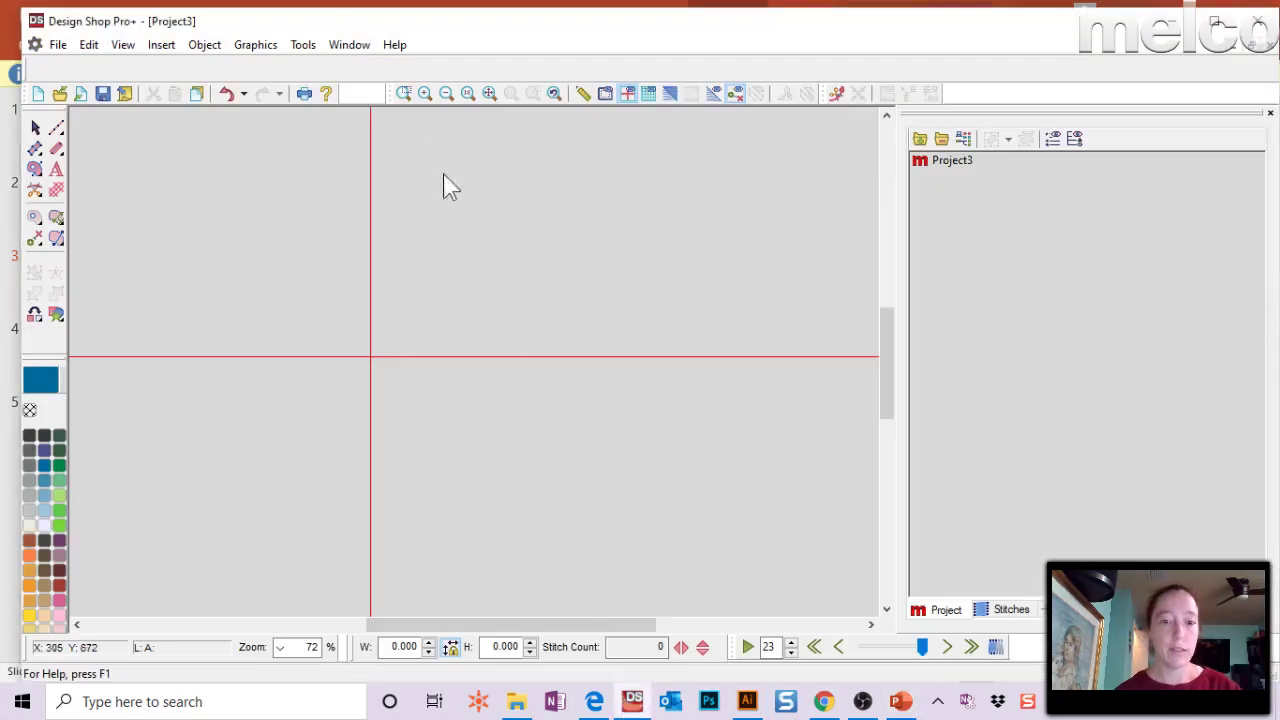
click(57, 130)
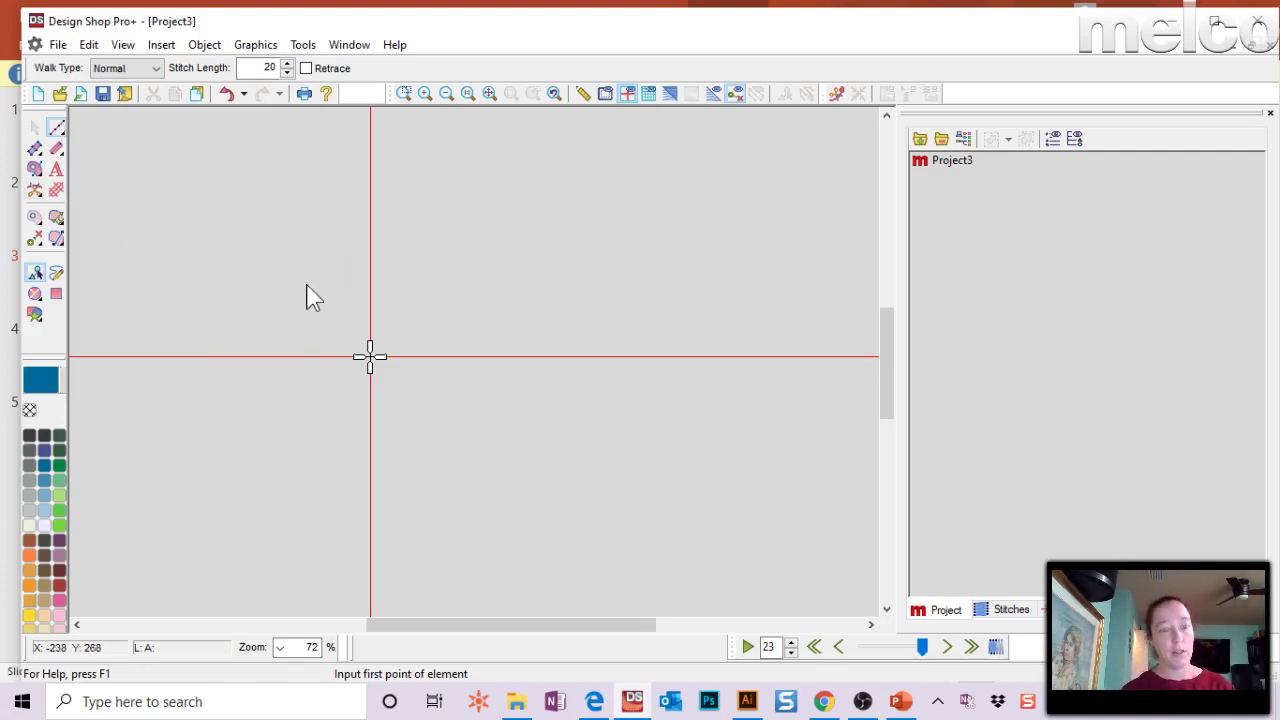
click(163, 299)
click(600, 302)
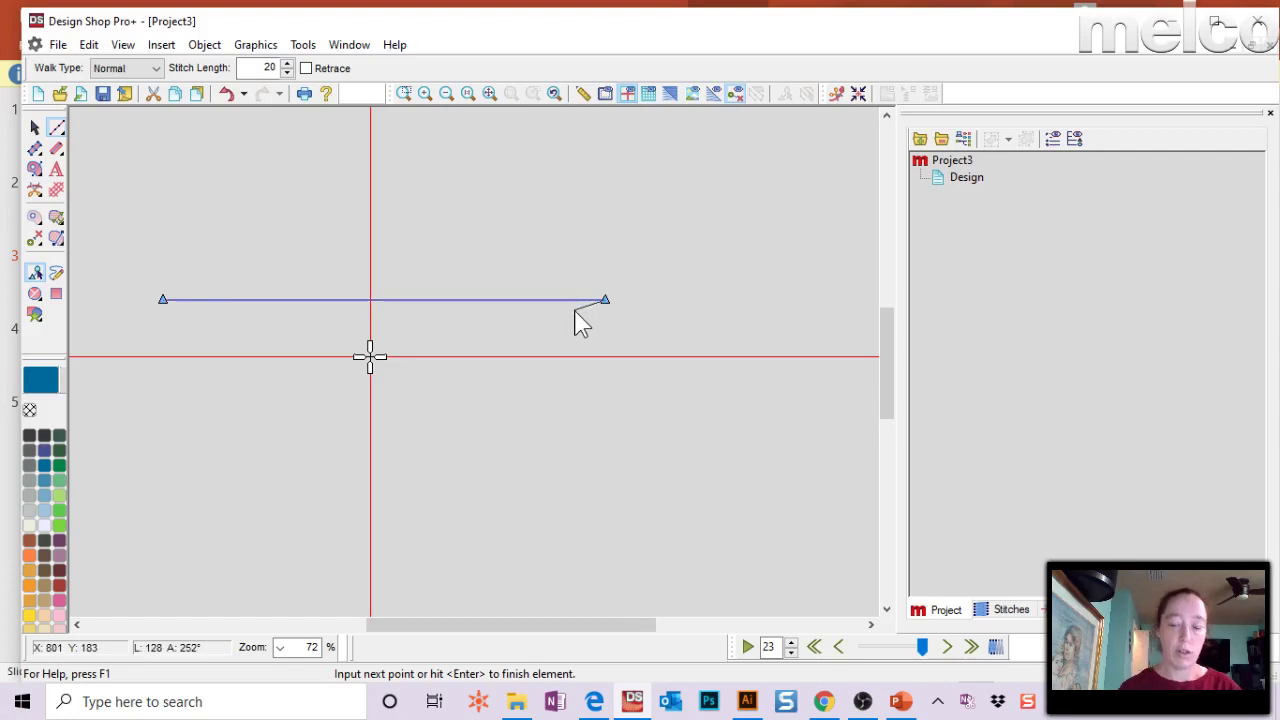
key(Return)
key(Escape)
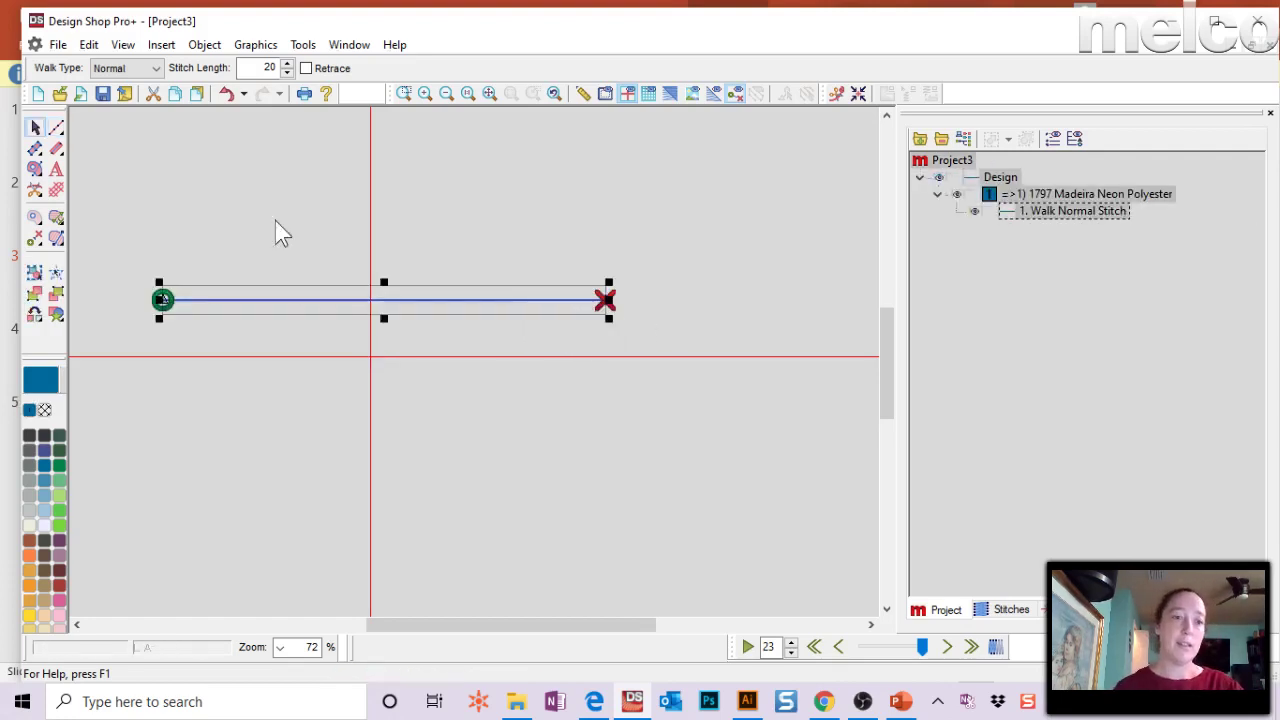
Draw a second, slightly shorter horizontal walk stitch line parallel to and above the first one.
click(58, 127)
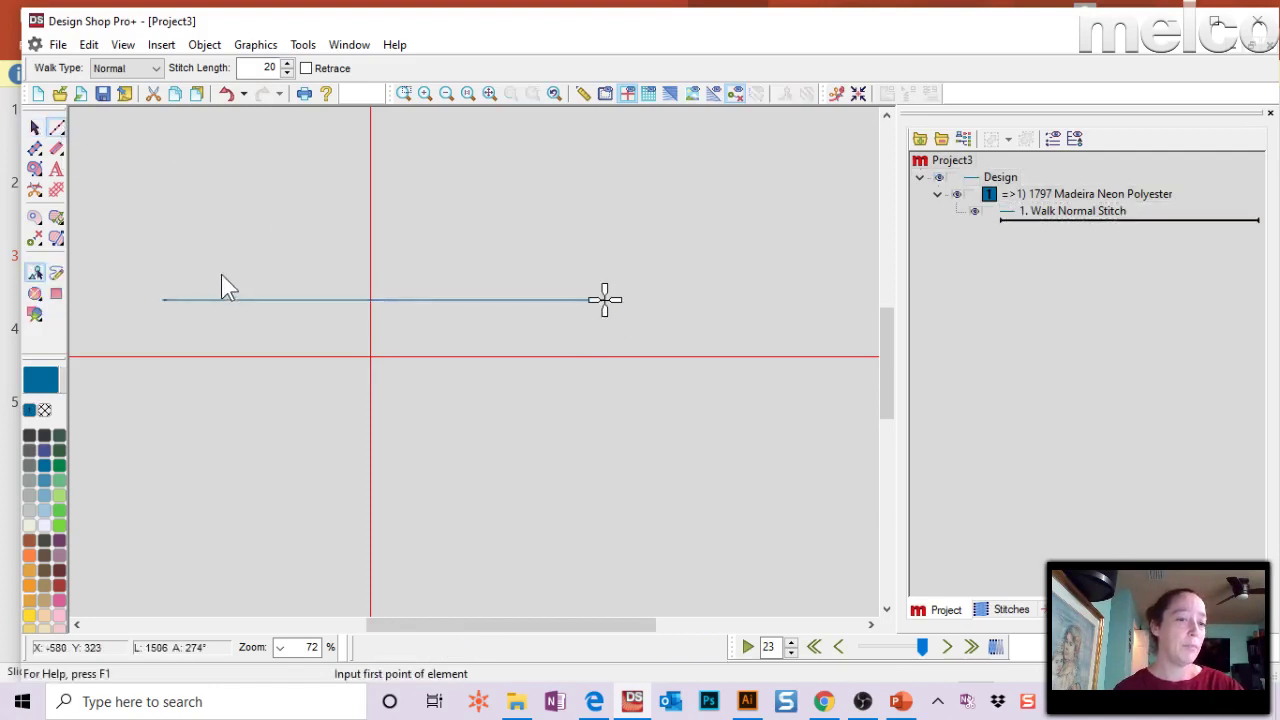
click(184, 243)
click(597, 260)
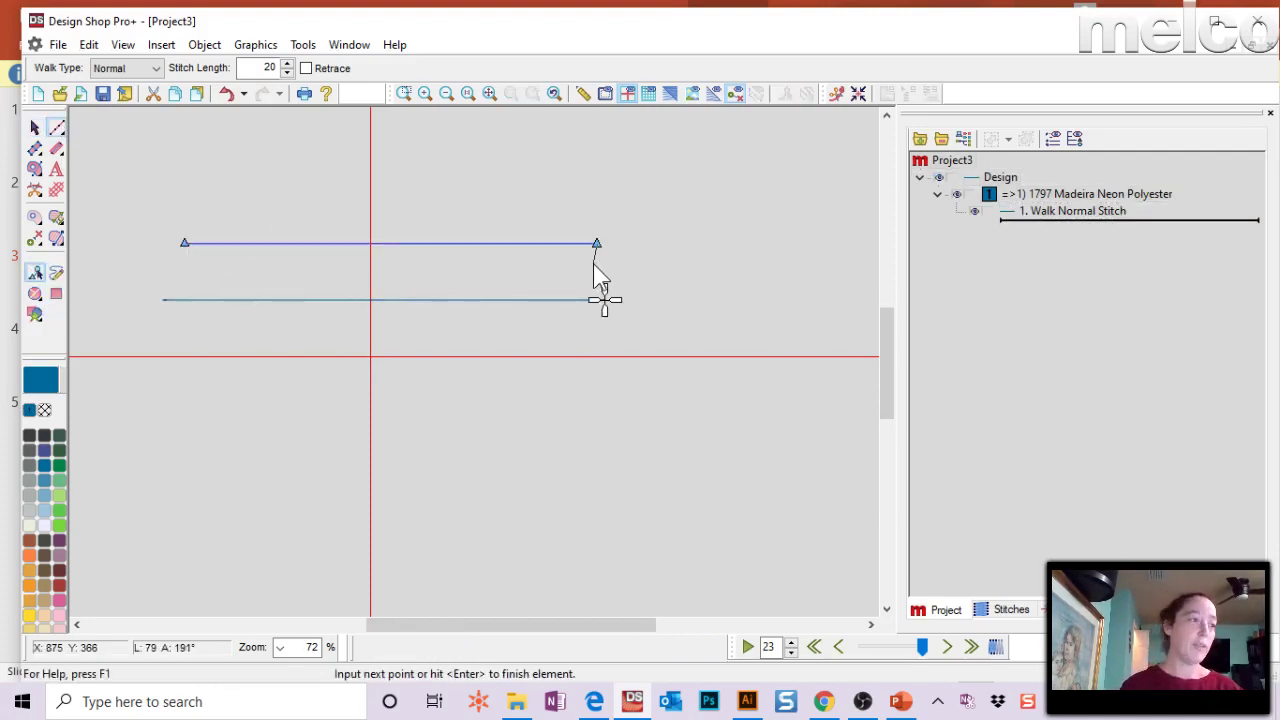
key(Return)
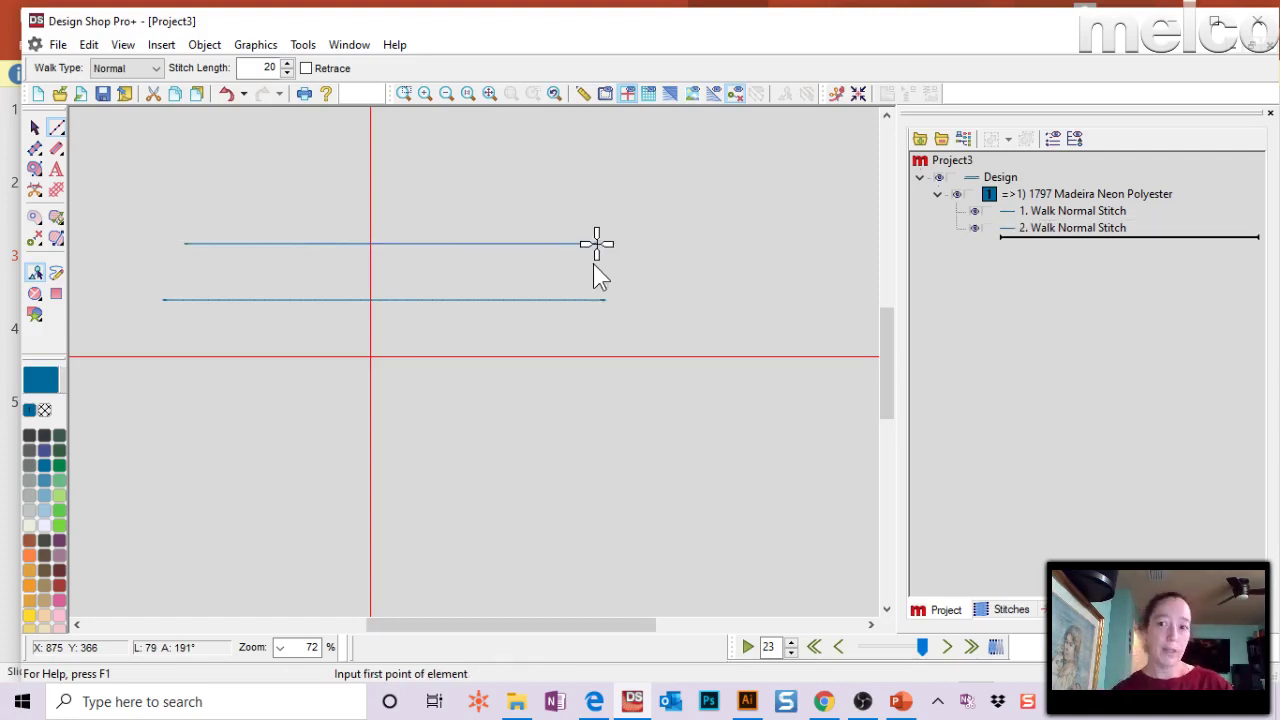
Change the lower walk stitch line's walk type to Bean.
click(1060, 212)
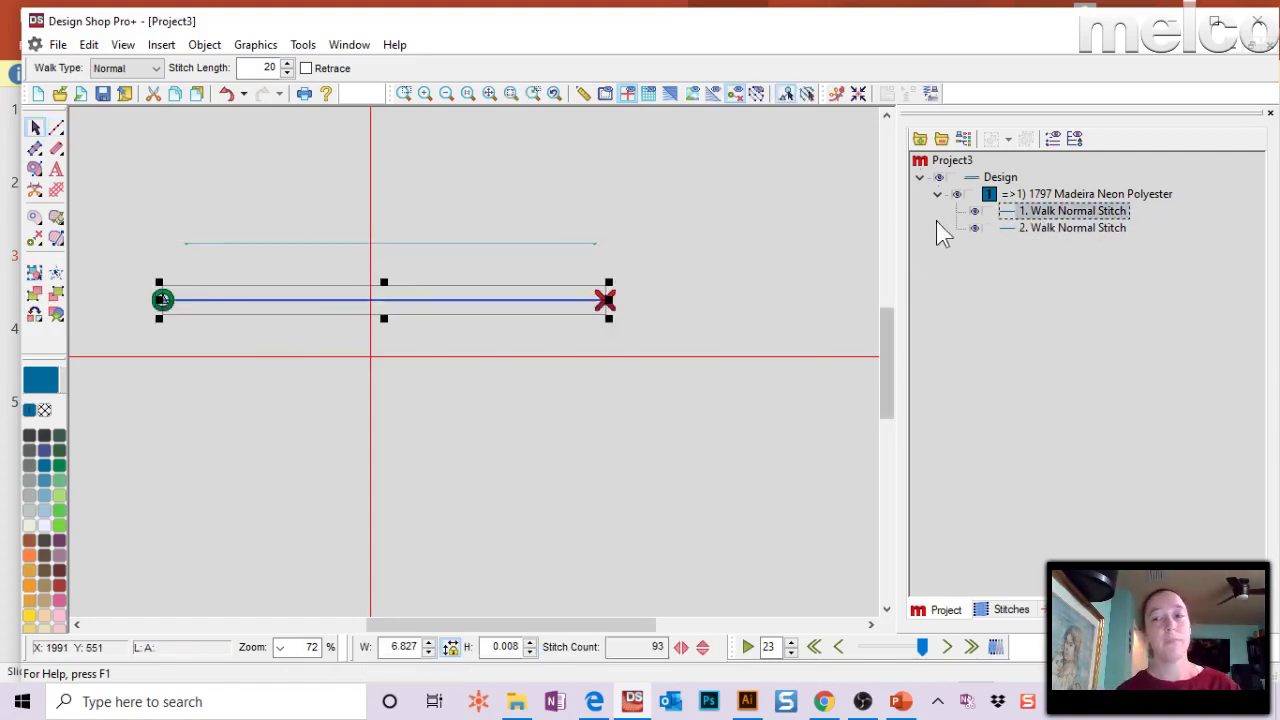
click(140, 72)
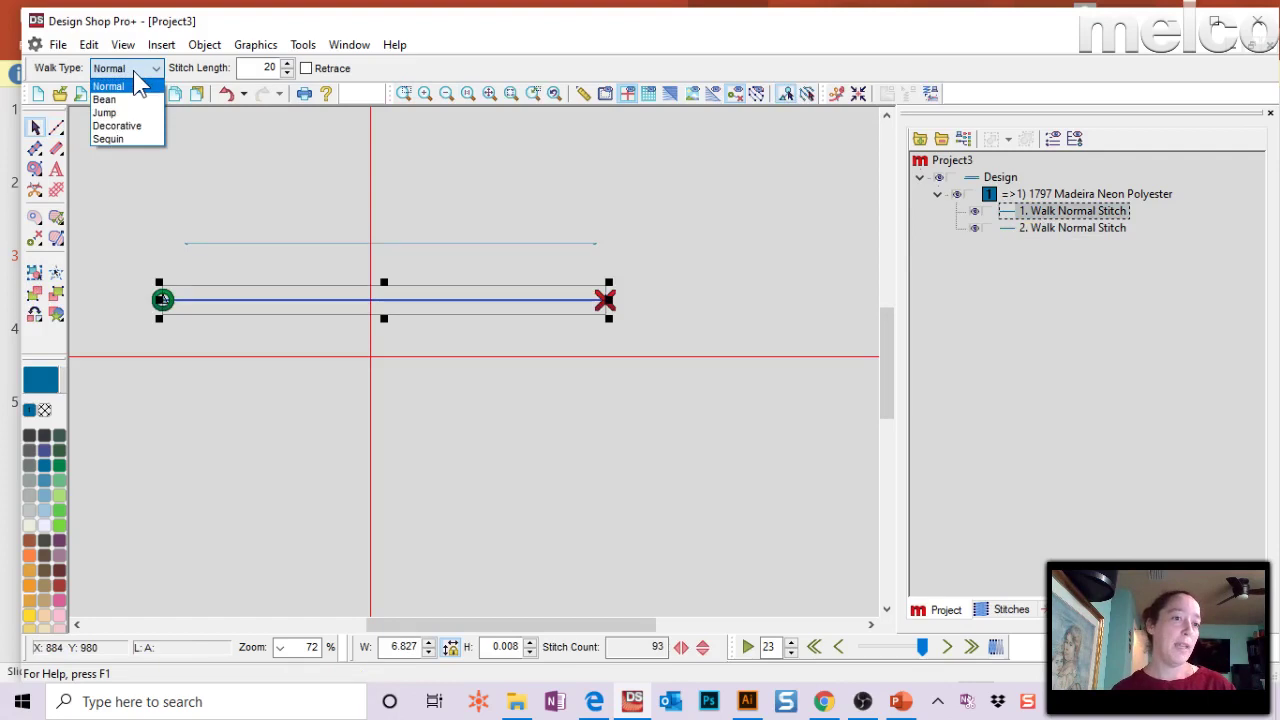
click(136, 99)
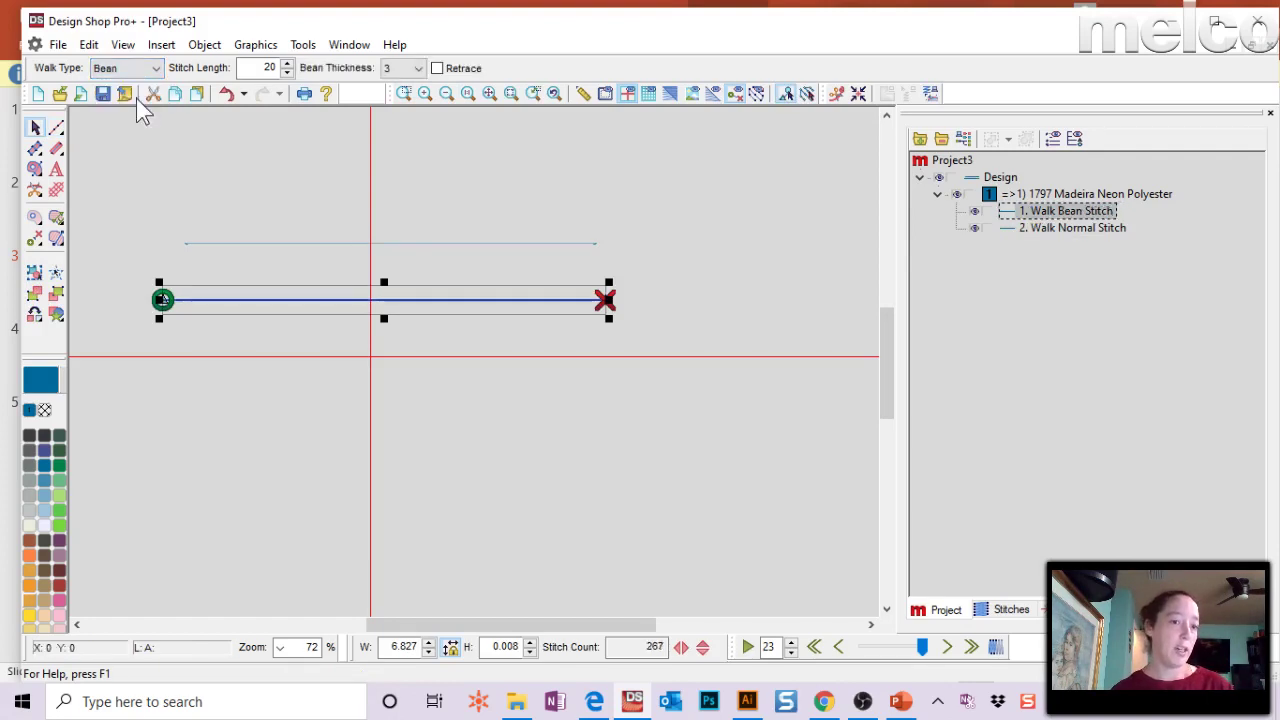
Draw a third horizontal walk line with walk type Bean, about 5.5 inches long, above the two existing lines.
click(56, 128)
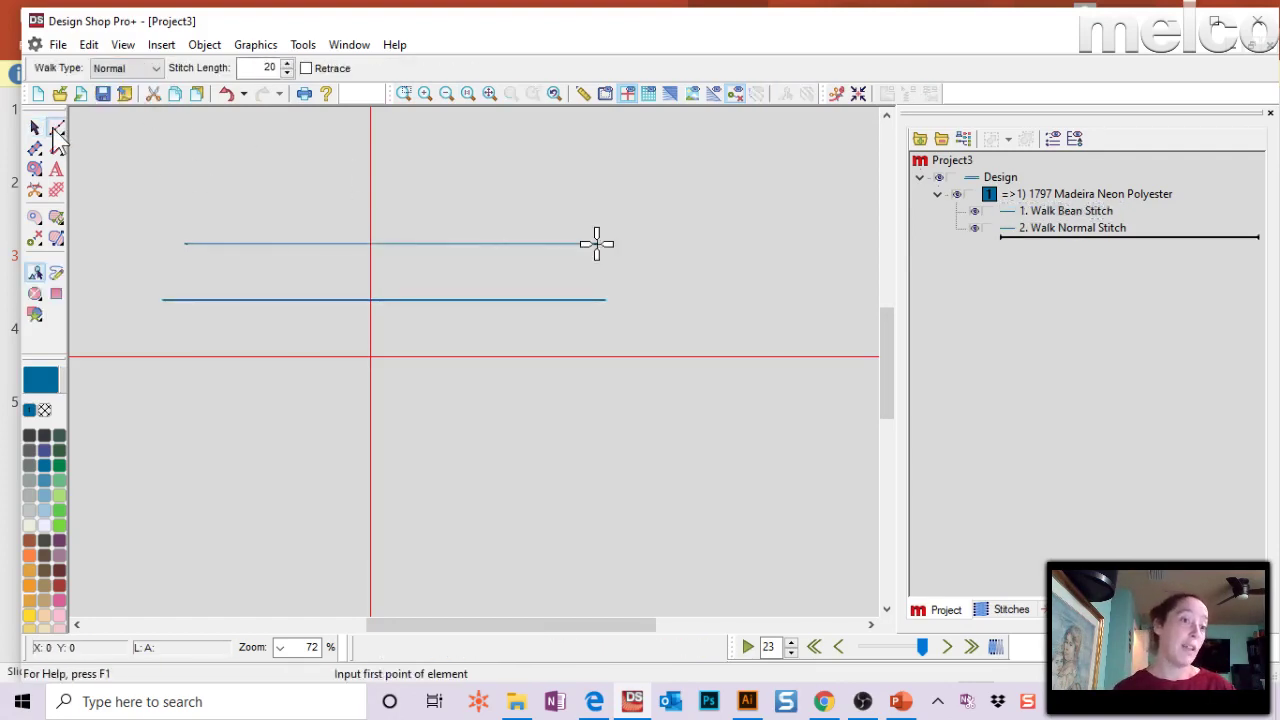
click(120, 68)
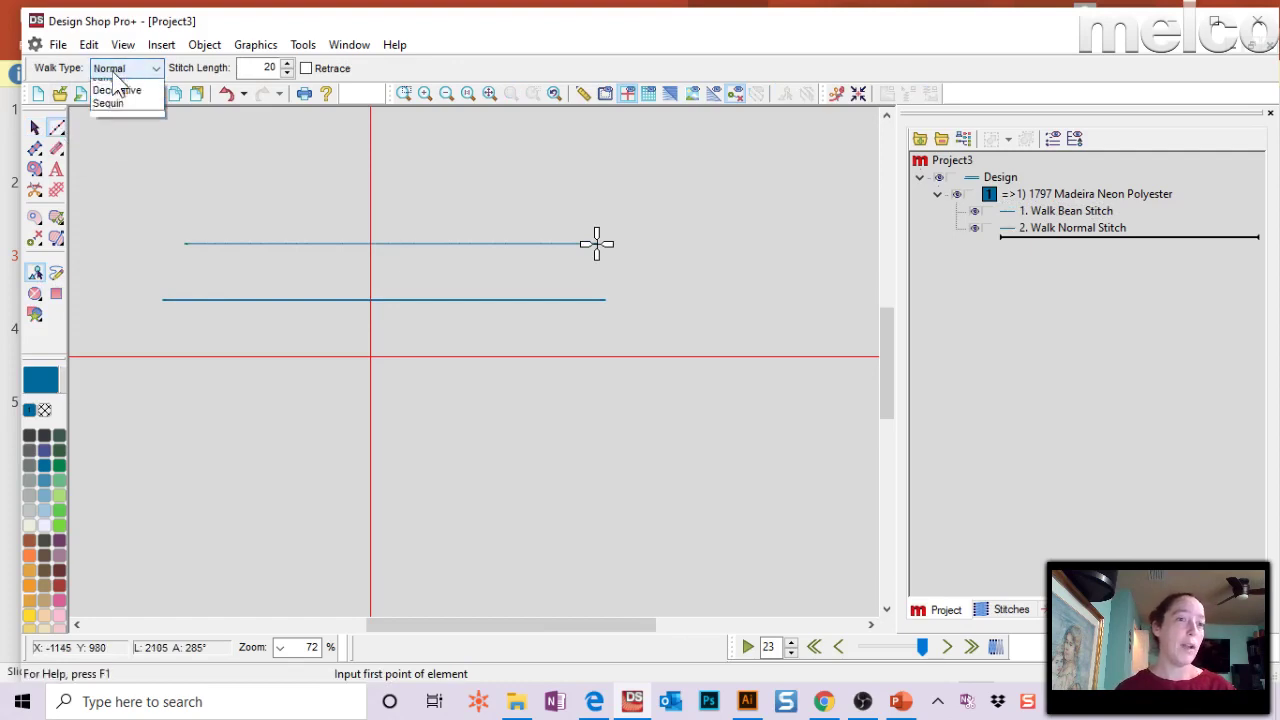
click(105, 100)
click(200, 194)
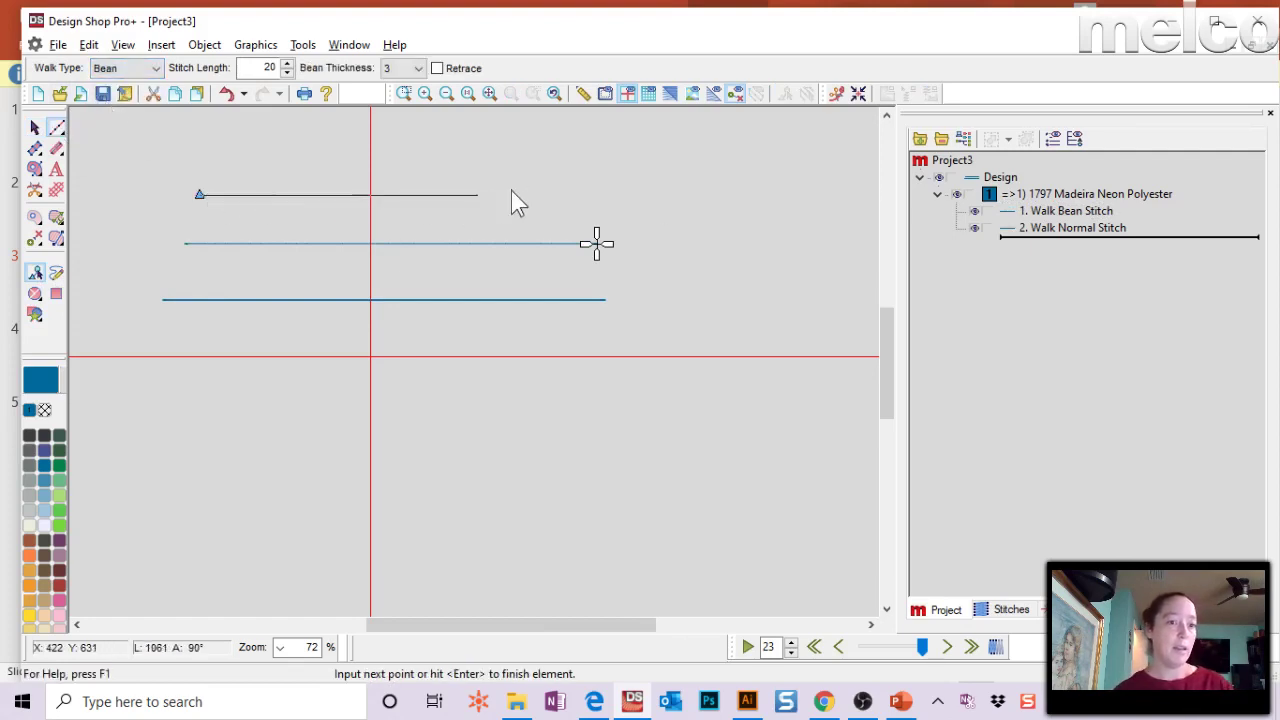
click(551, 197)
key(Return)
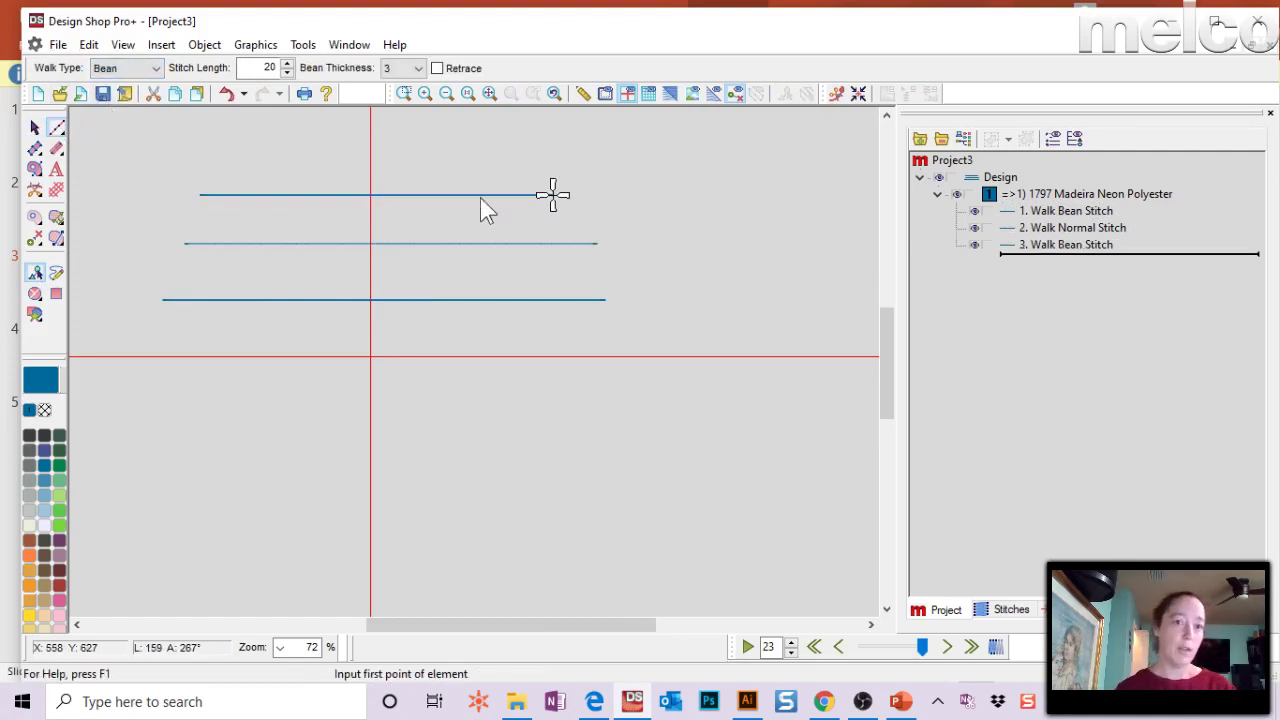
Select the uppermost bean stitch line, inspect its starting end up close, and set its bean thickness to 5.
click(493, 97)
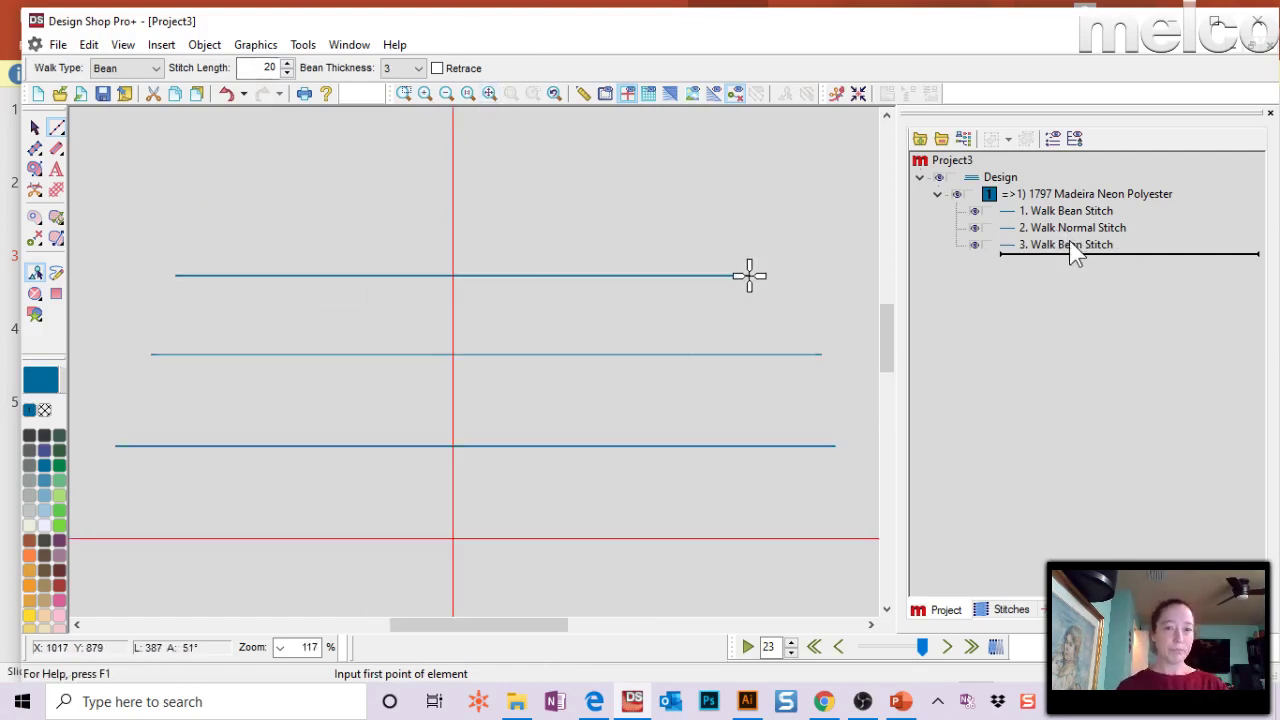
click(531, 281)
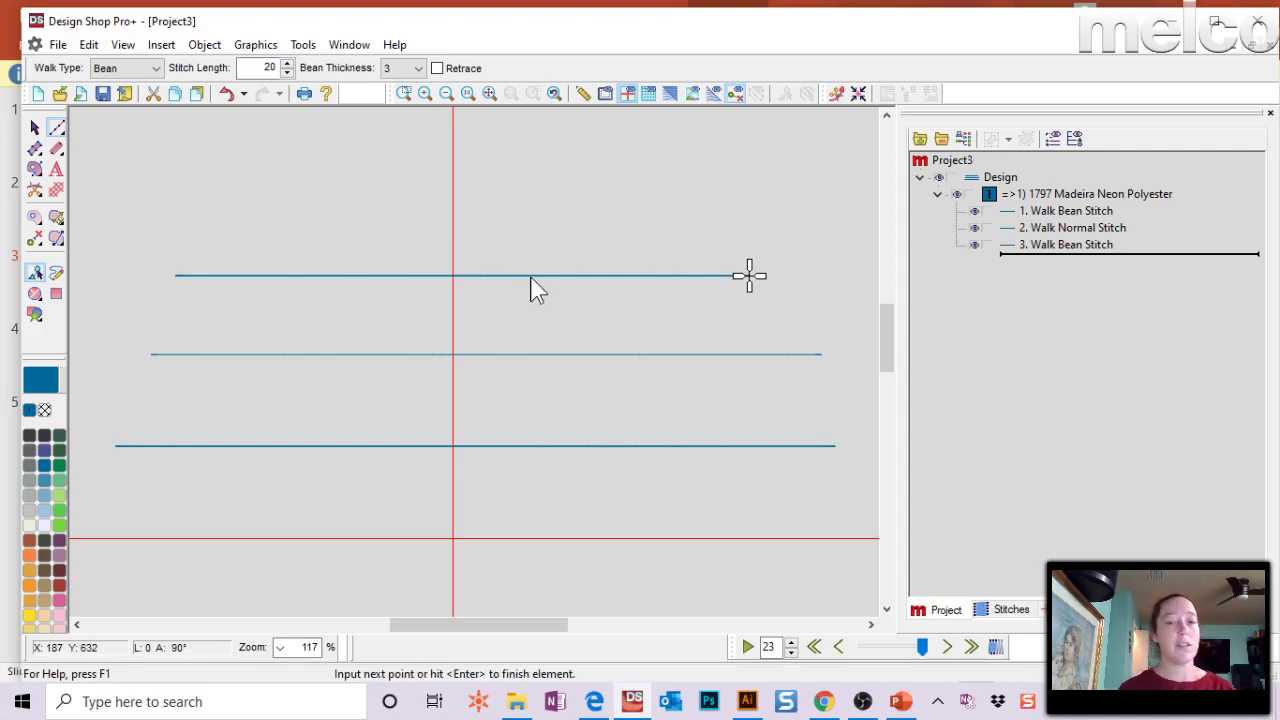
key(Return)
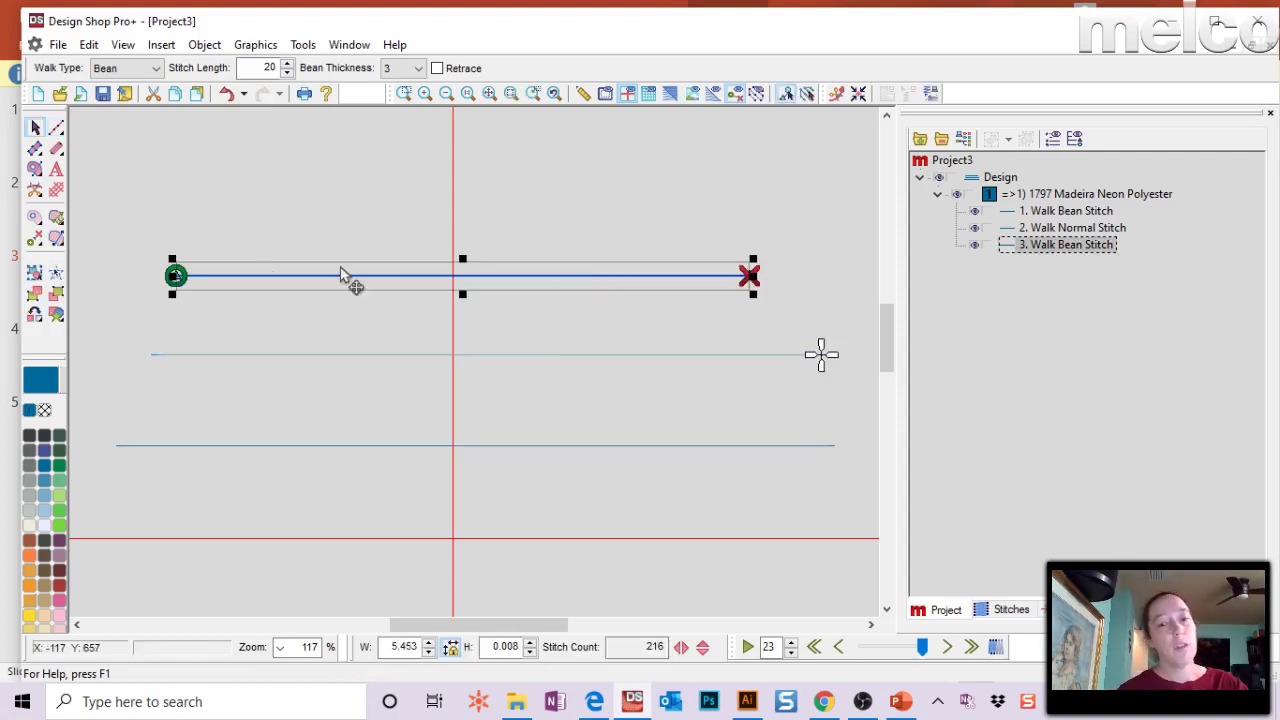
click(391, 70)
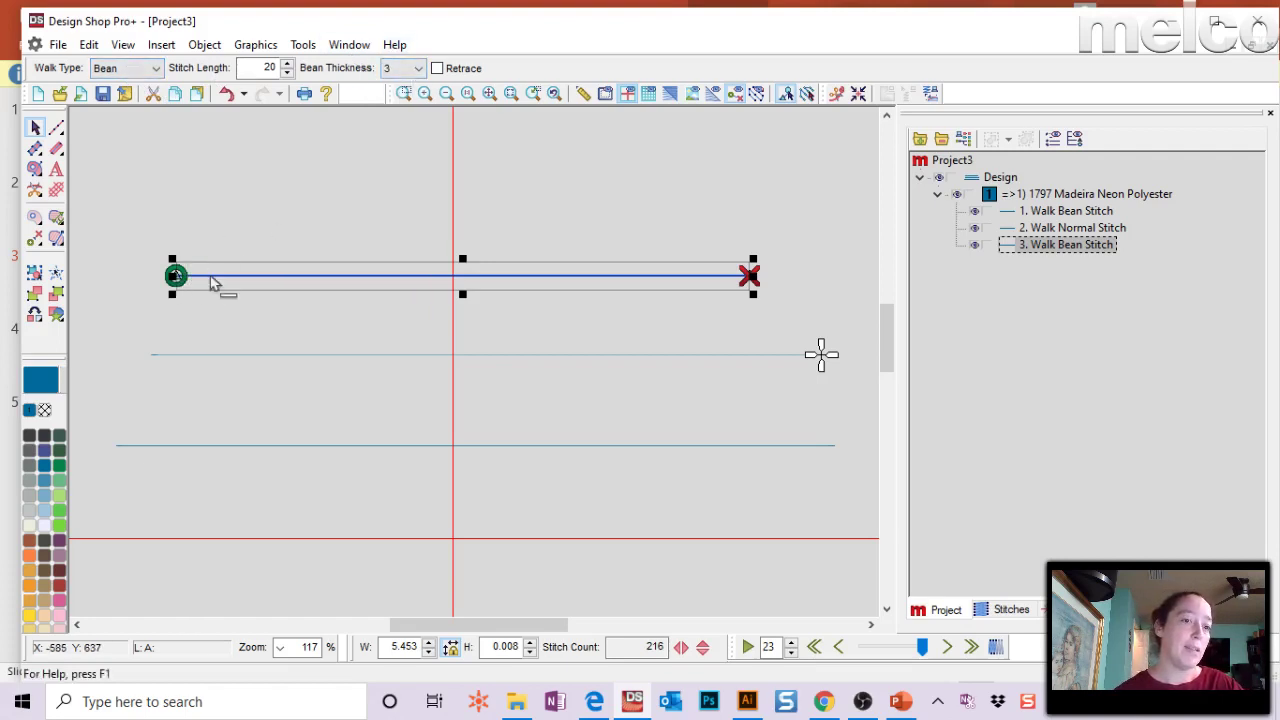
click(405, 96)
drag(177, 243, 324, 330)
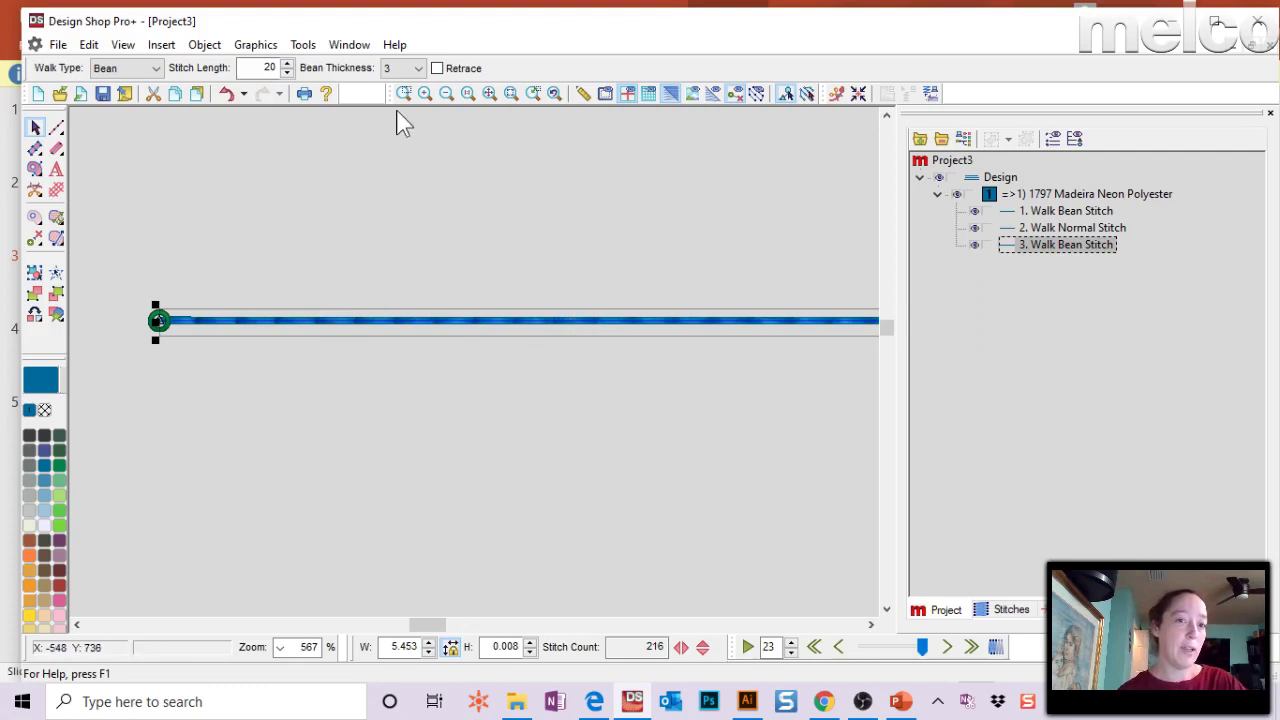
click(407, 70)
click(407, 70)
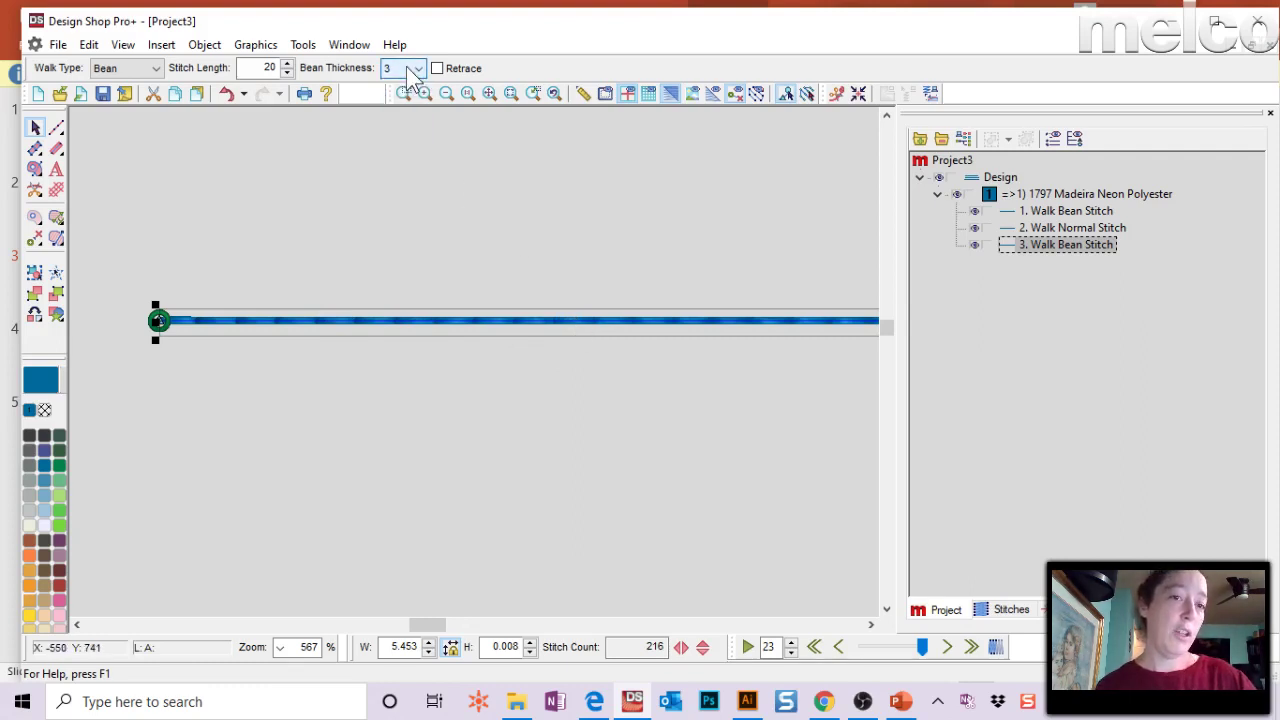
click(413, 70)
click(410, 105)
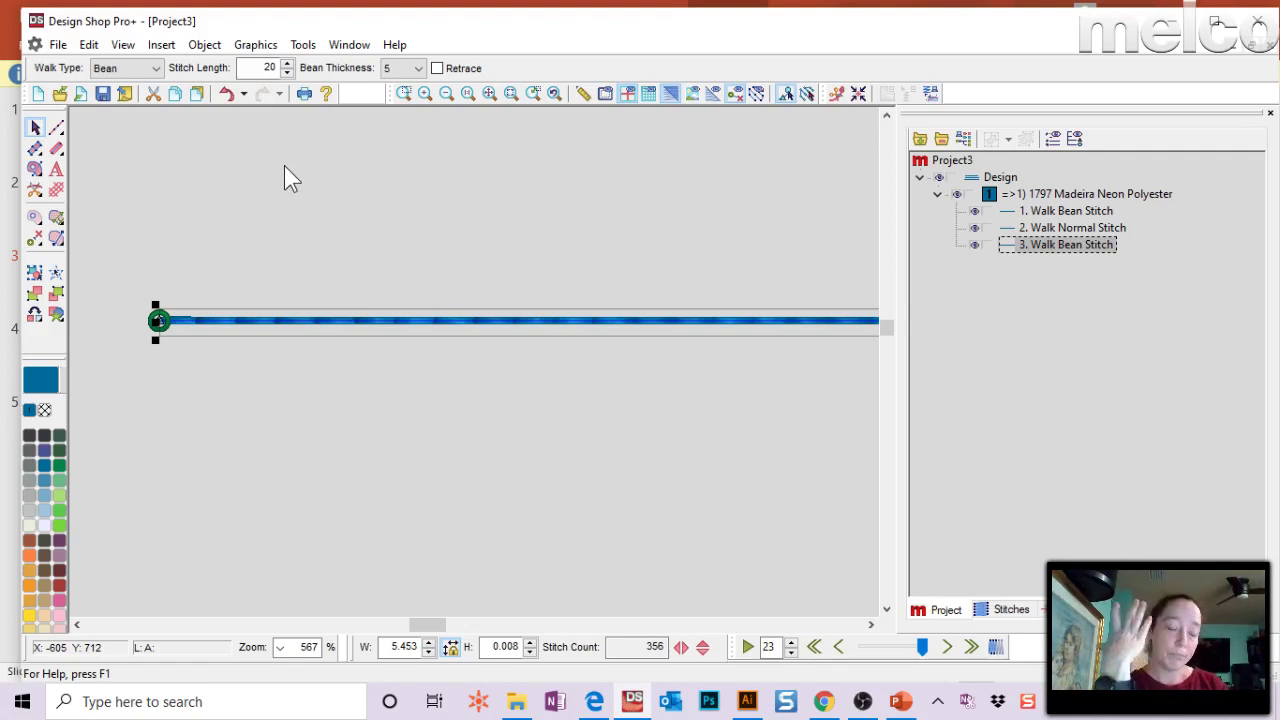
Switch to File Explorer, open the Designs folder on the OS (C:) drive and select 1day.ofm.
click(516, 701)
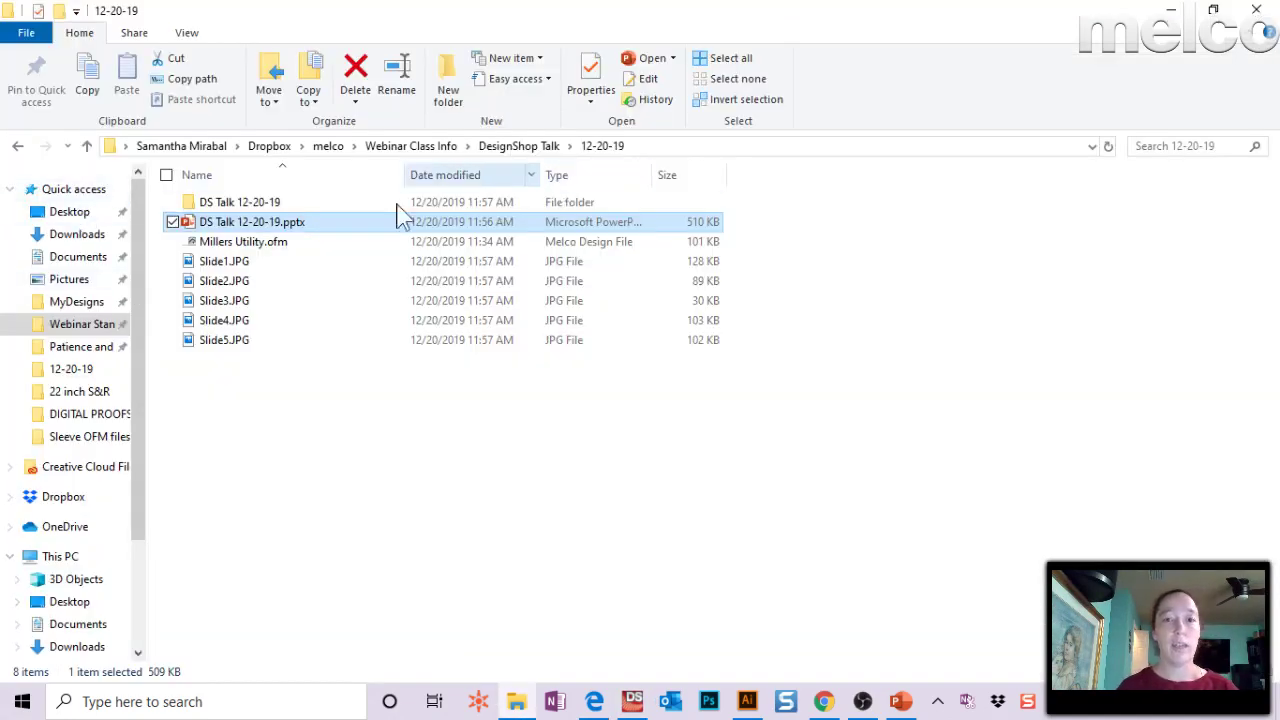
click(88, 563)
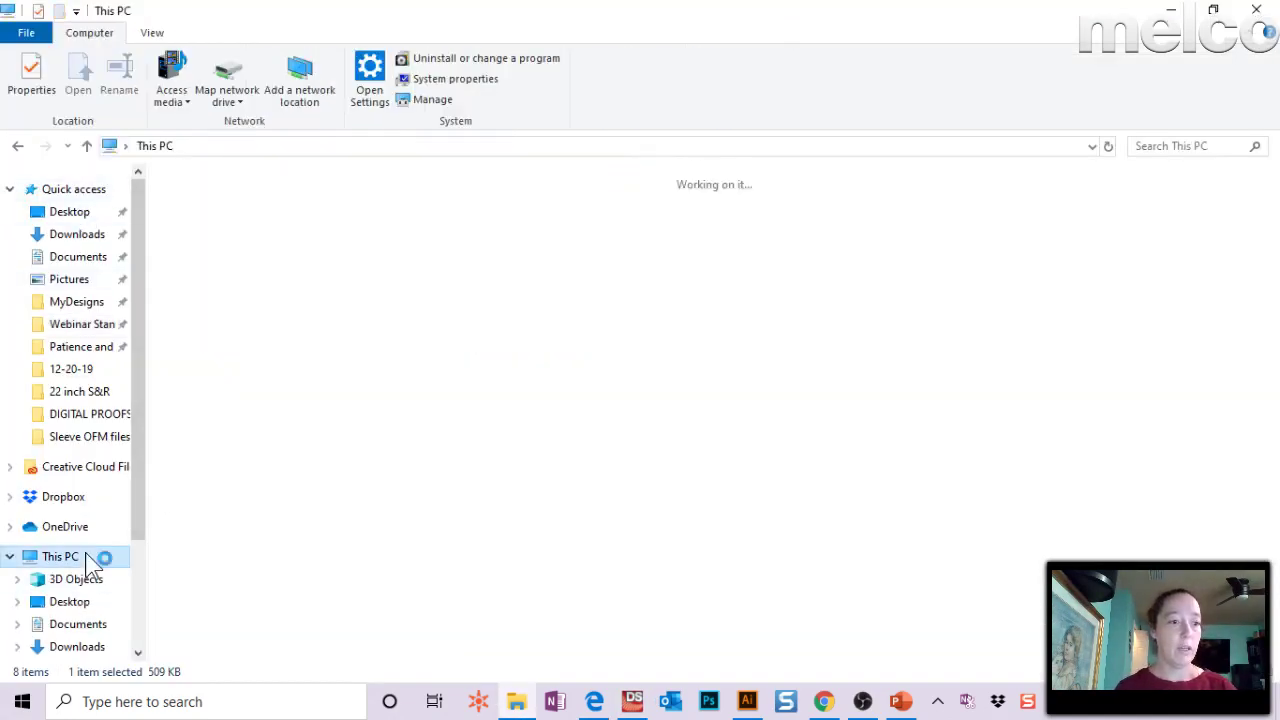
double_click(284, 362)
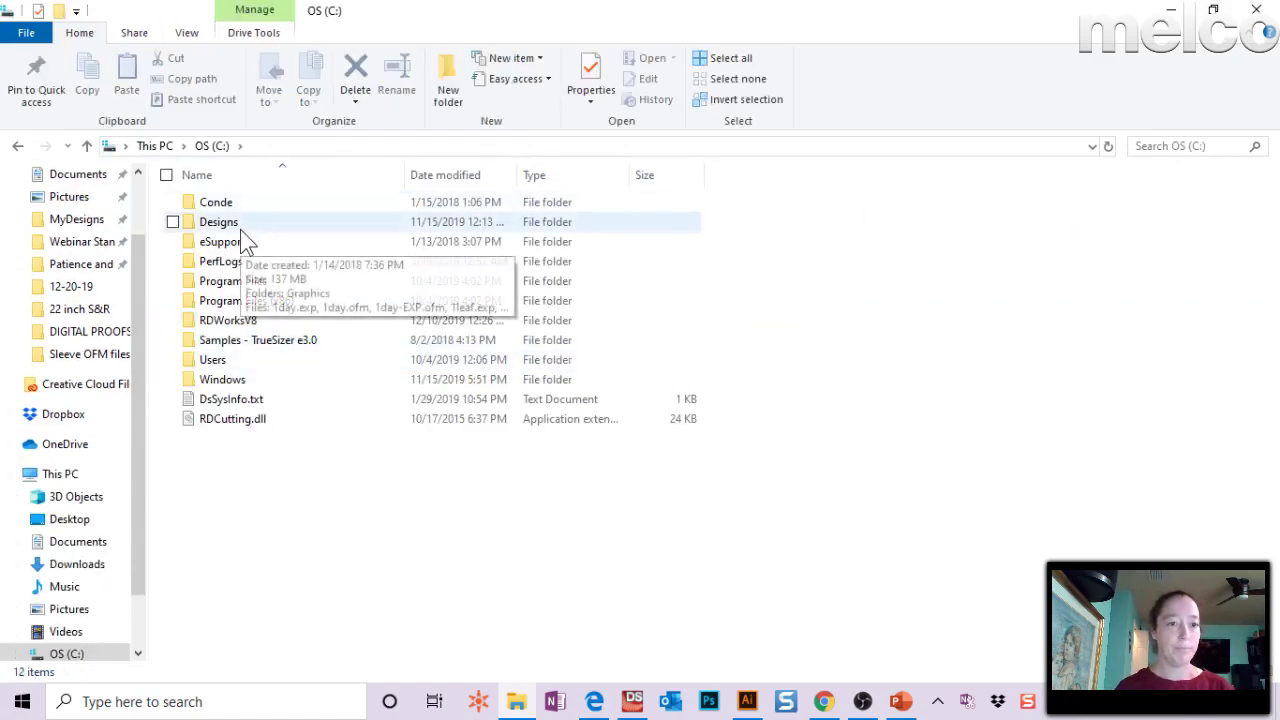
double_click(240, 229)
click(420, 230)
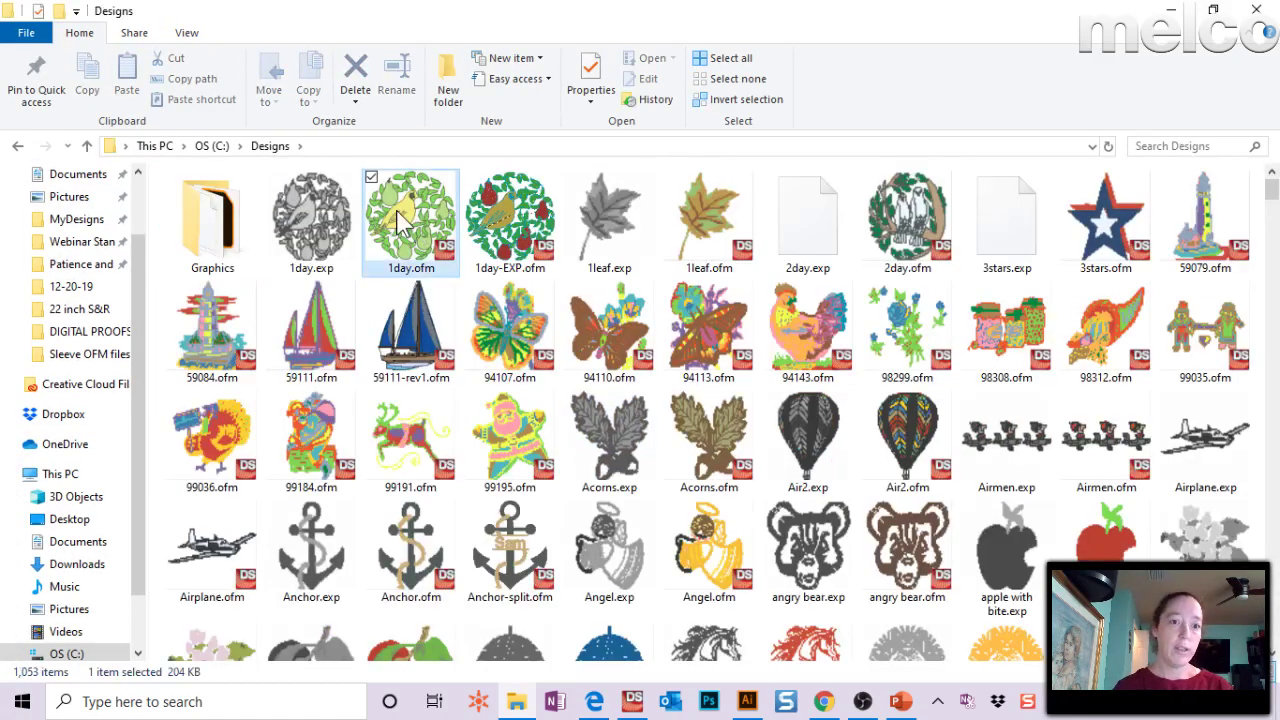